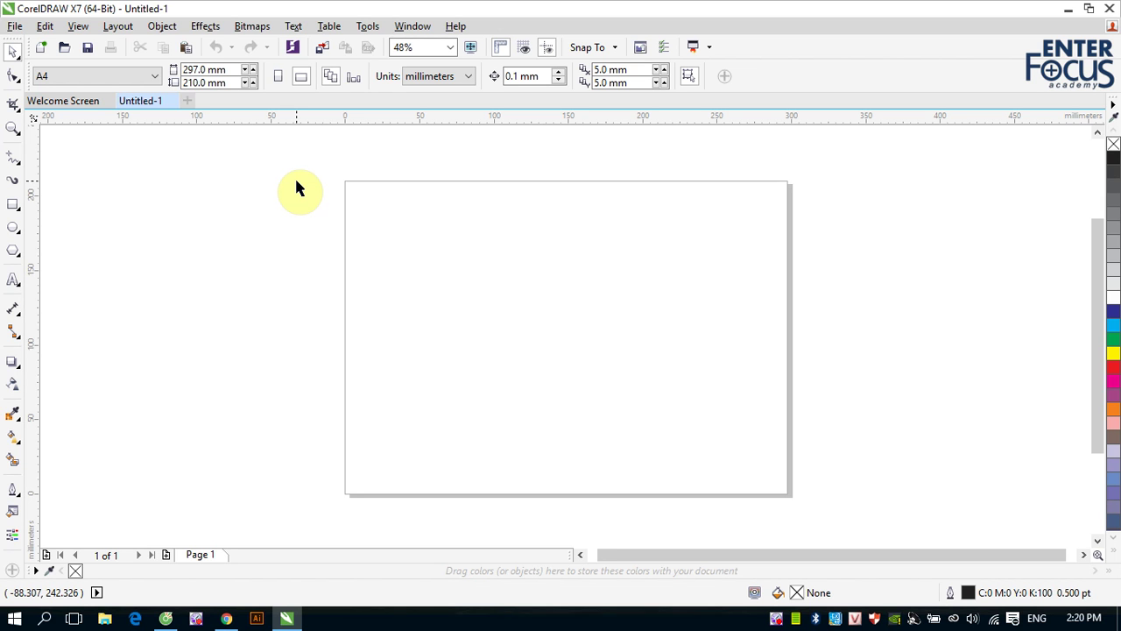
# Draw a circle about 158 mm in diameter and centre it on the page
pyautogui.click(11, 227)
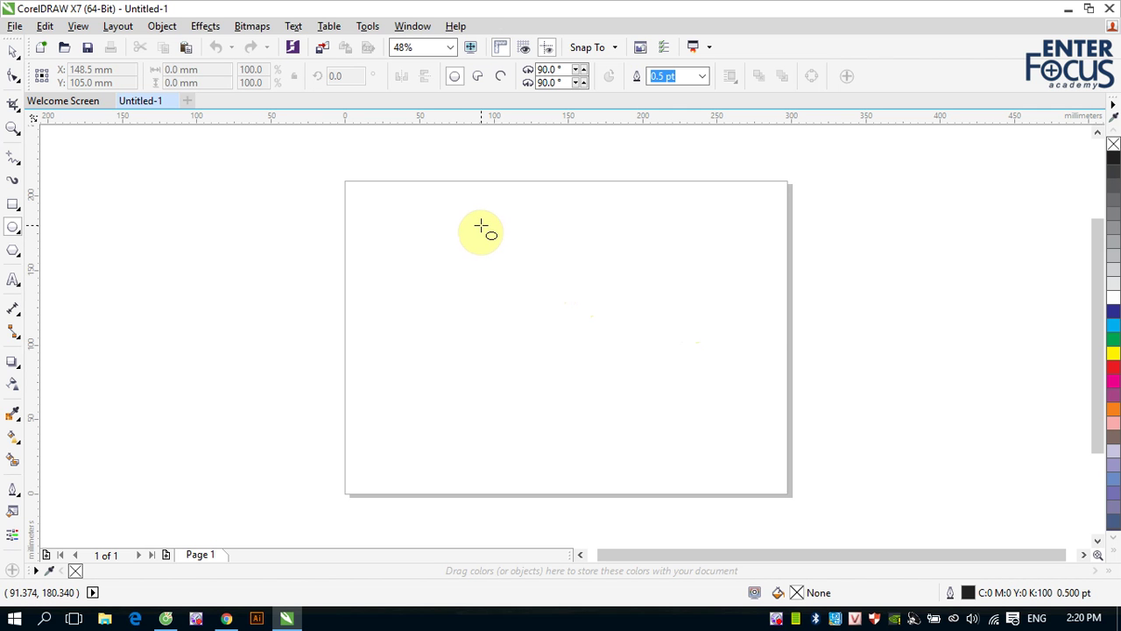
pyautogui.moveTo(459, 219)
pyautogui.mouseDown()
pyautogui.moveTo(520, 321)
pyautogui.moveTo(658, 456)
pyautogui.mouseUp()
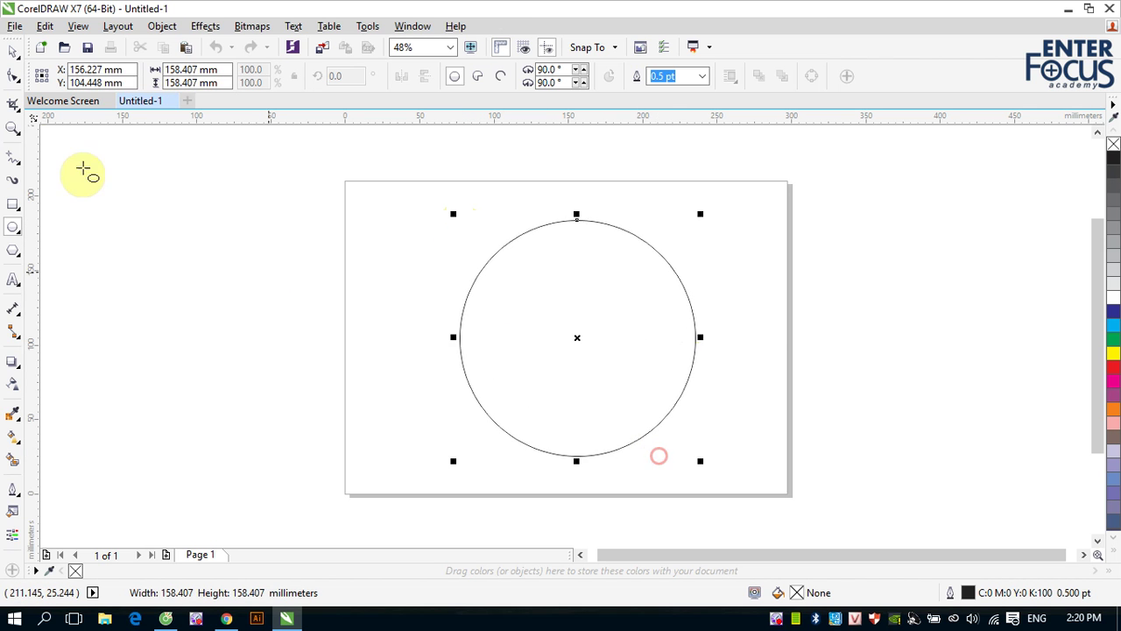
pyautogui.click(13, 53)
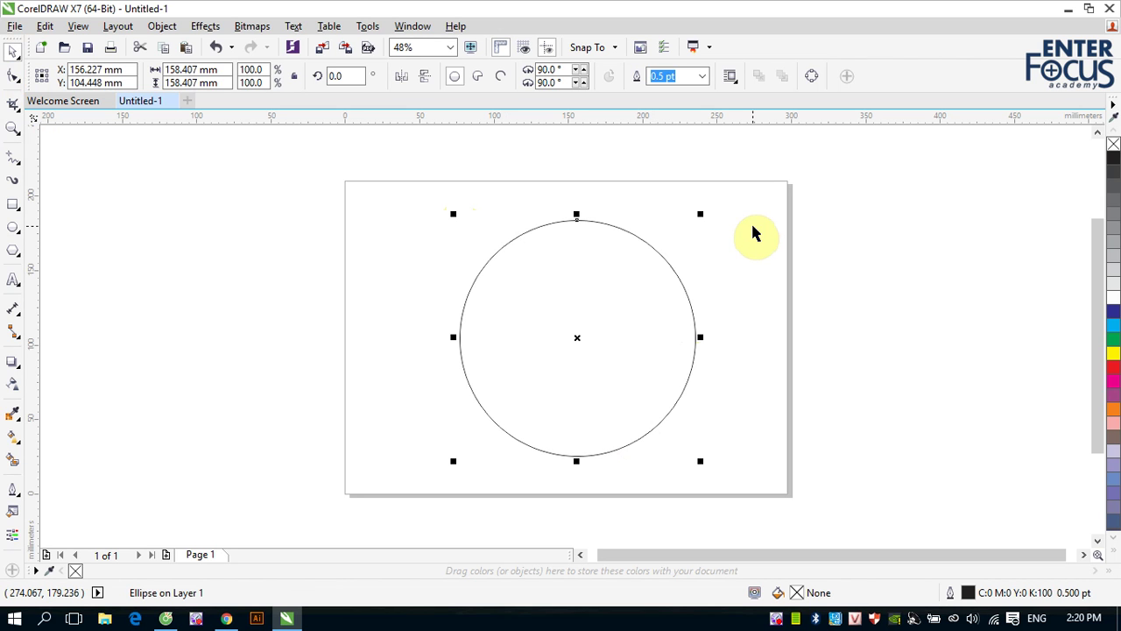
pyautogui.press('p')
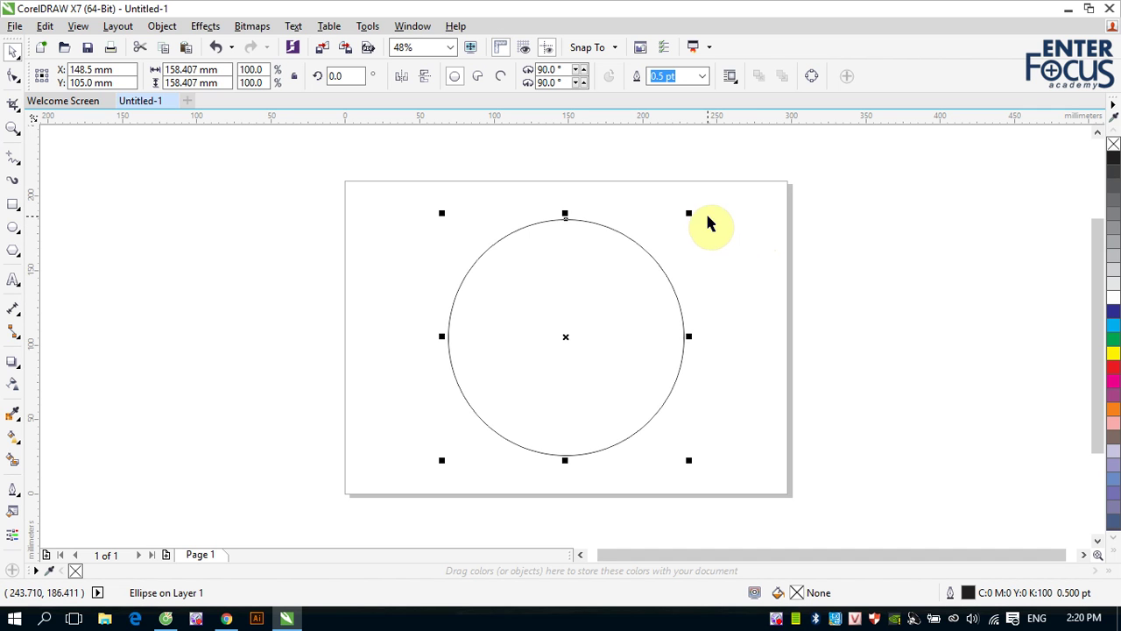
# Make a concentric copy of the circle scaled down to about 123 mm, and combine both circles into one ring
pyautogui.moveTo(688, 213); pyautogui.dragTo(671, 242)
pyautogui.rightClick(671, 242)
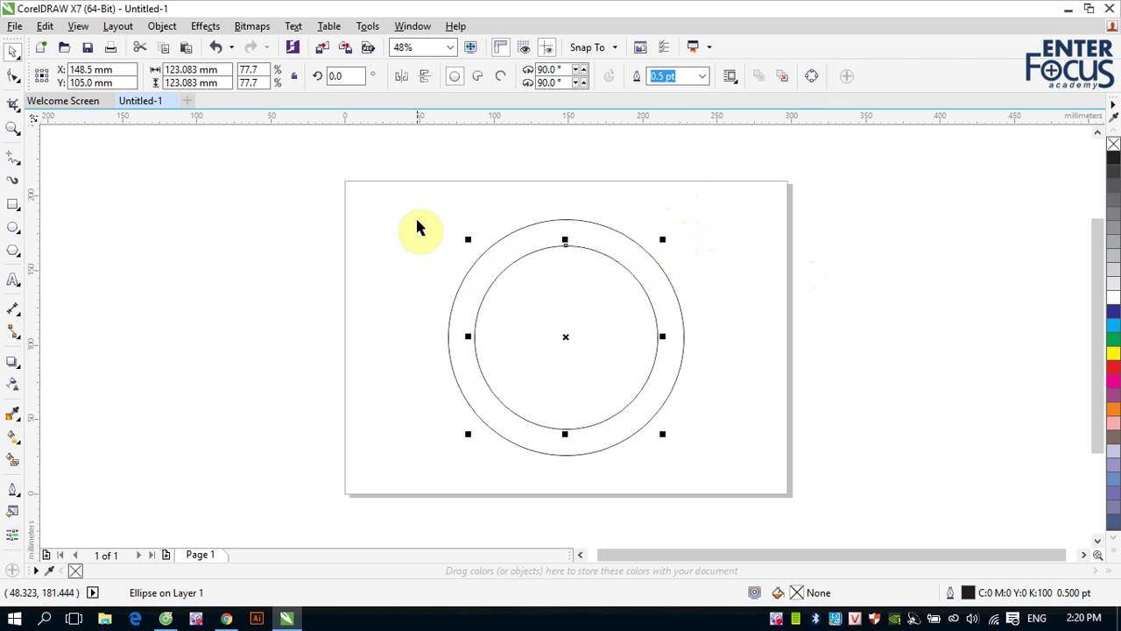
pyautogui.moveTo(411, 193); pyautogui.dragTo(706, 470)
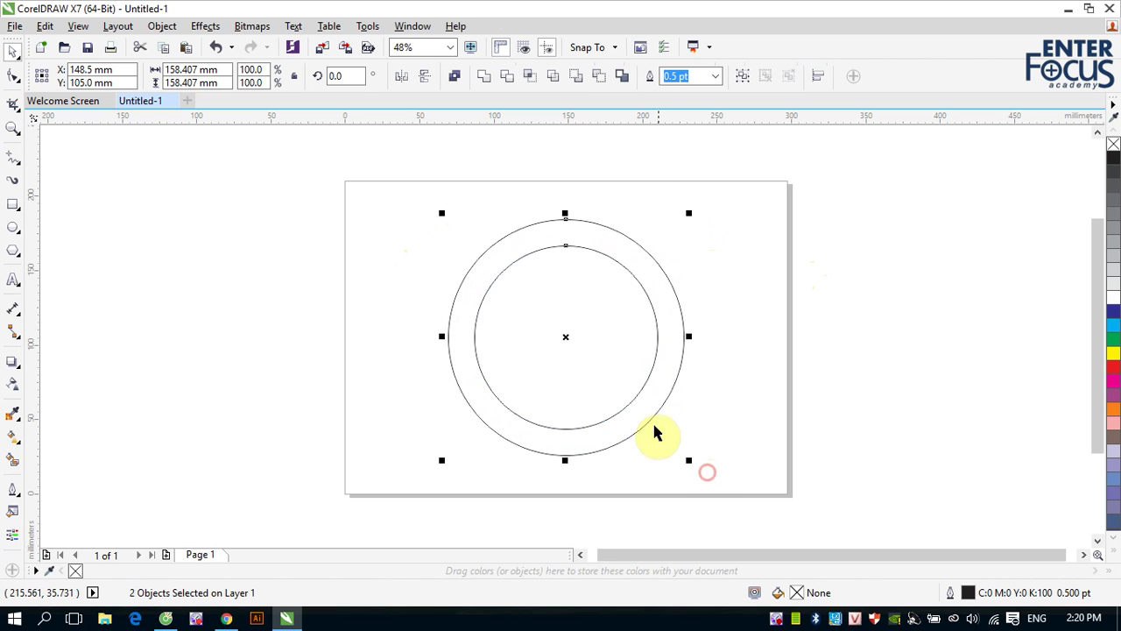
pyautogui.click(454, 78)
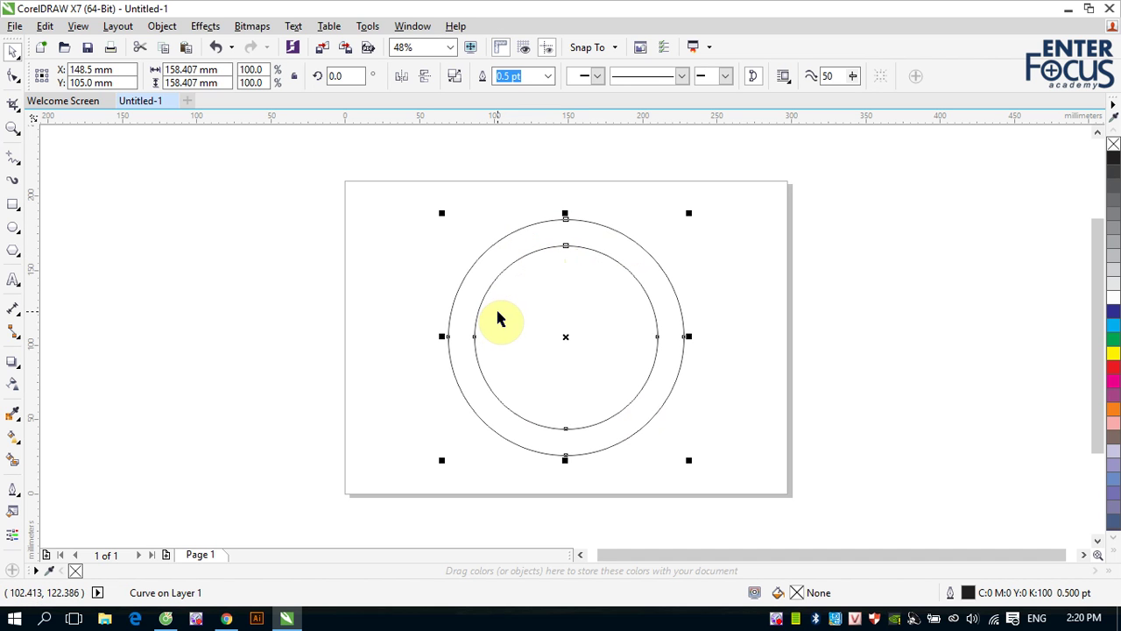
# Fill the ring with red and remove its outline
pyautogui.click(1113, 366)
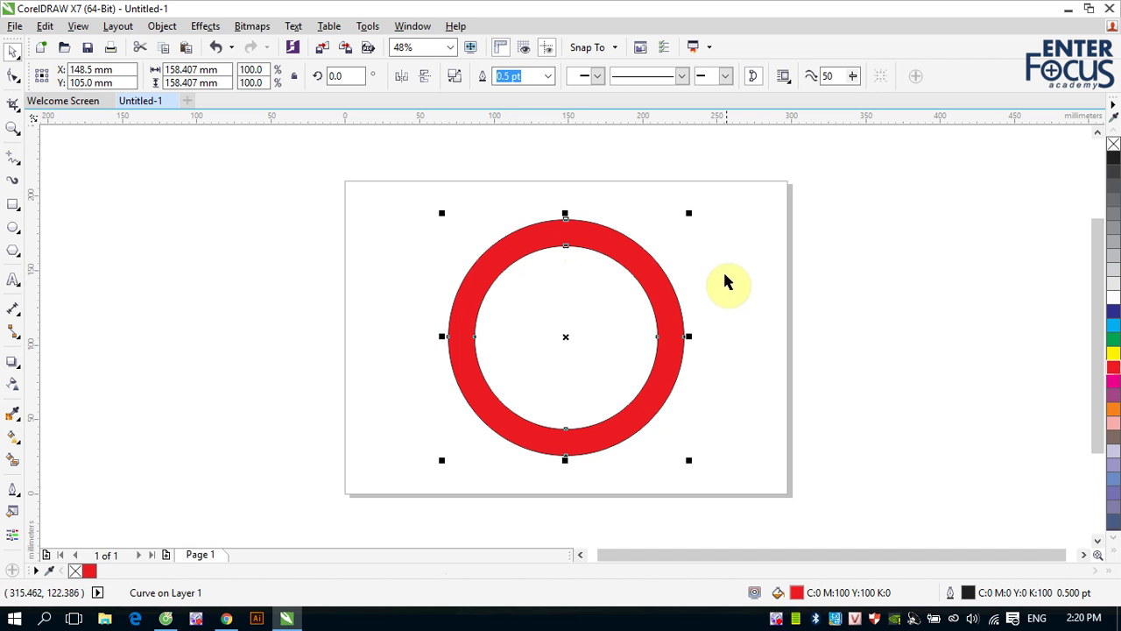
pyautogui.rightClick(1113, 144)
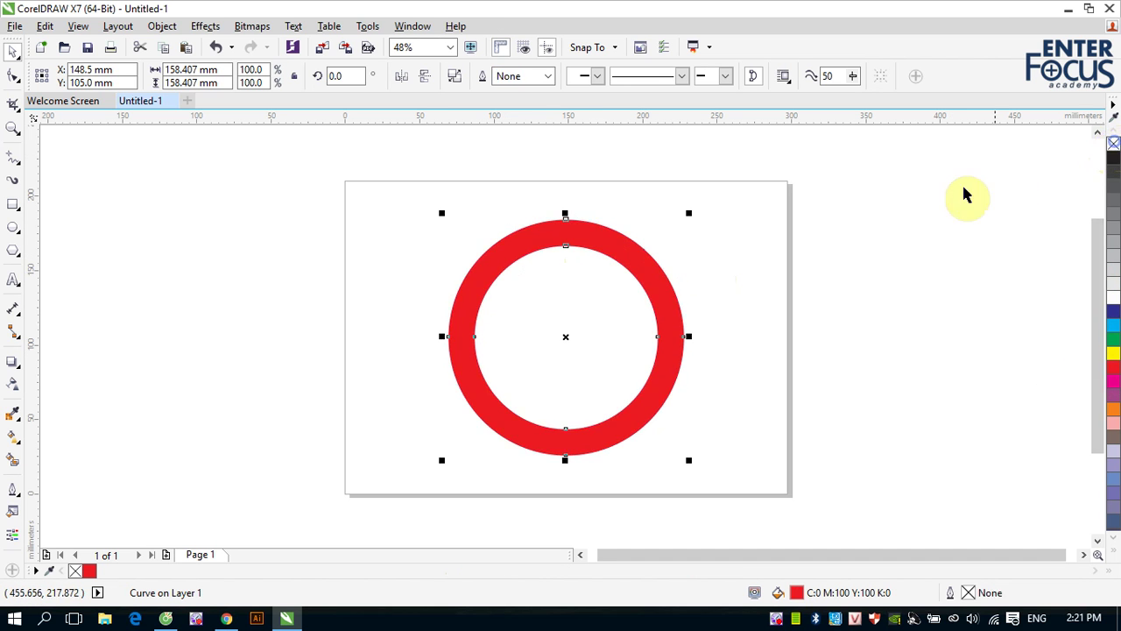
# Draw a tall narrow rectangle about 17.7 mm by 211.4 mm over the ring and centre it on the ring horizontally and vertically
pyautogui.click(13, 207)
pyautogui.moveTo(549, 164); pyautogui.dragTo(577, 478)
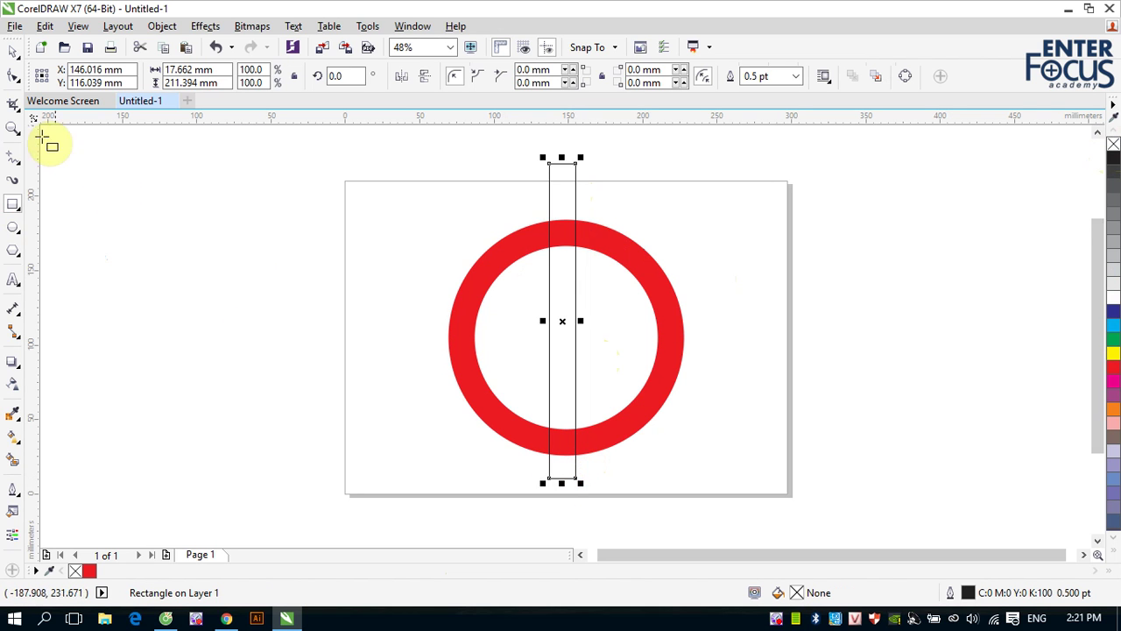
pyautogui.click(18, 58)
pyautogui.keyDown('shift'); pyautogui.click(626, 249); pyautogui.keyUp('shift')
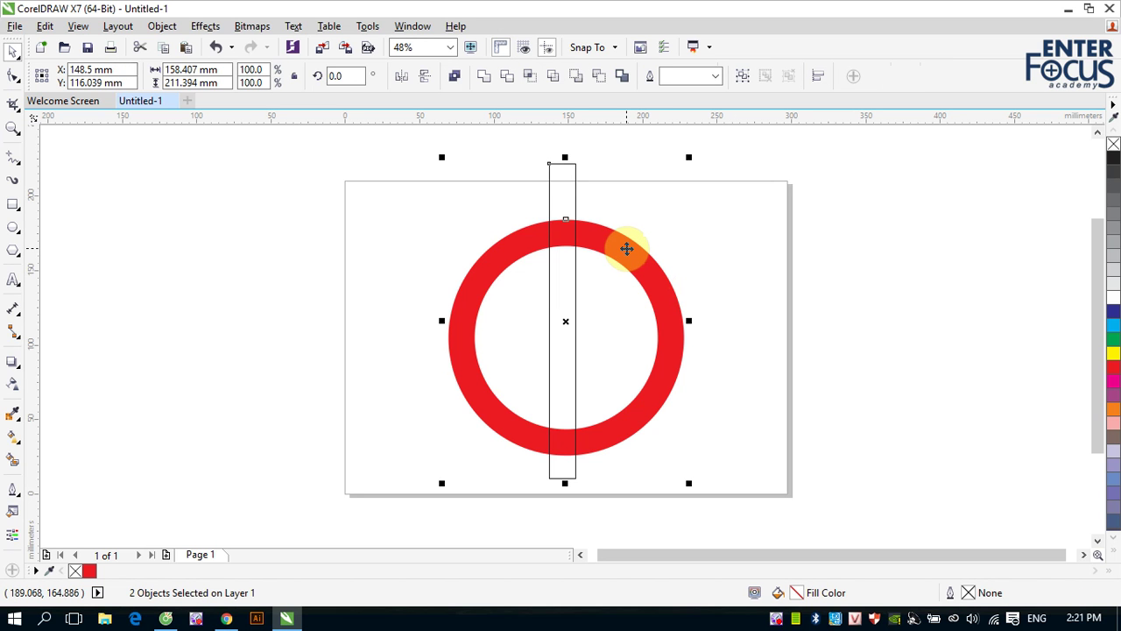
pyautogui.press('c')
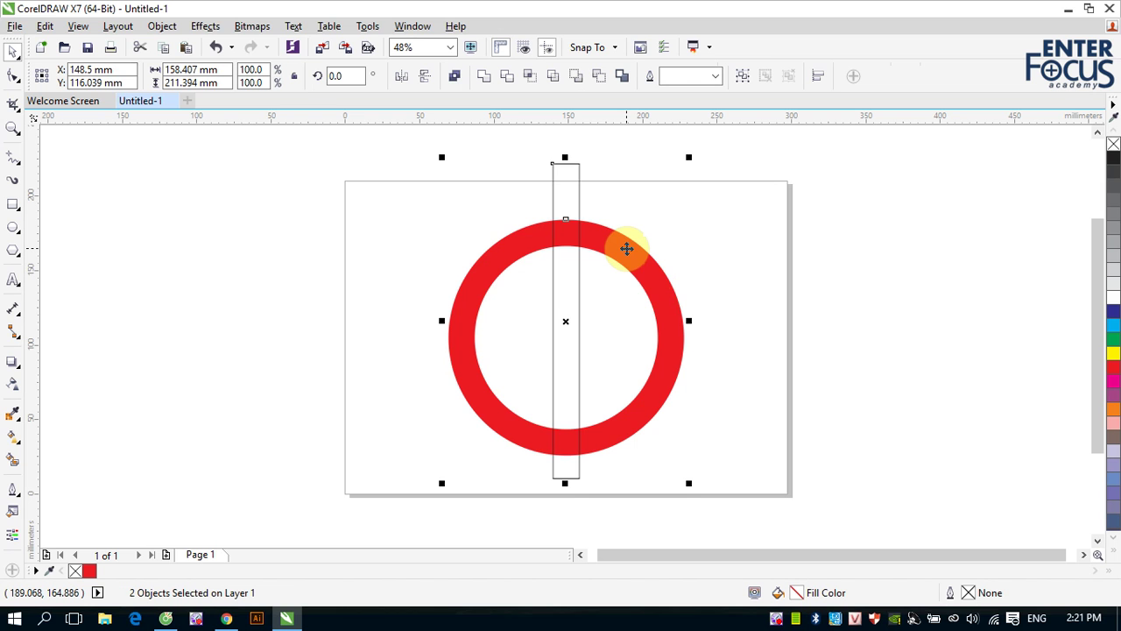
pyautogui.press('e')
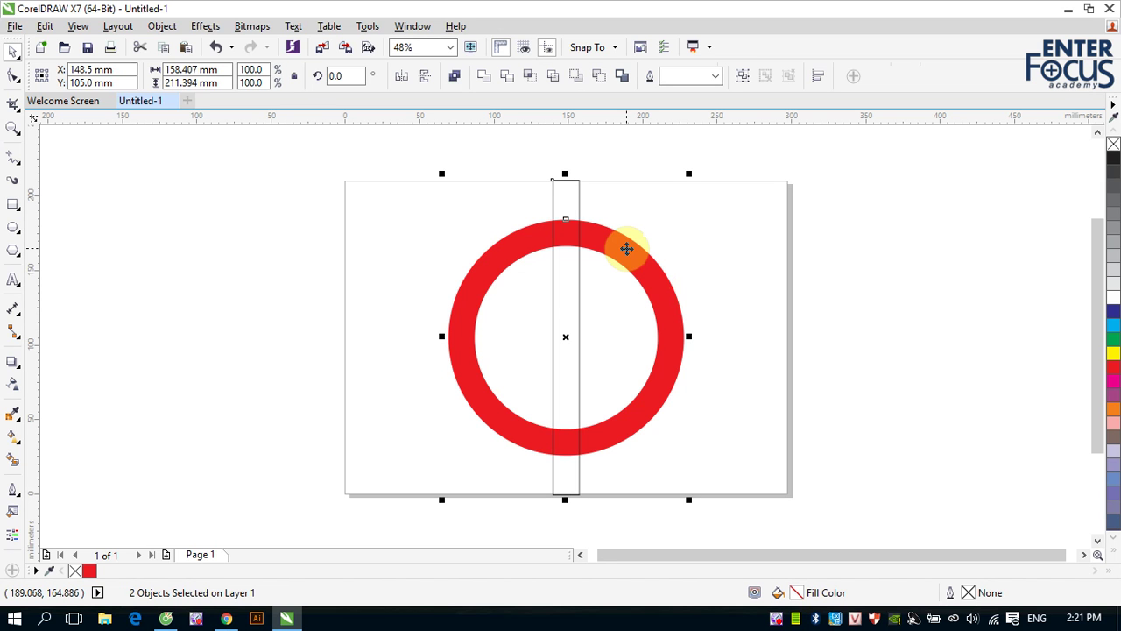
pyautogui.click(750, 232)
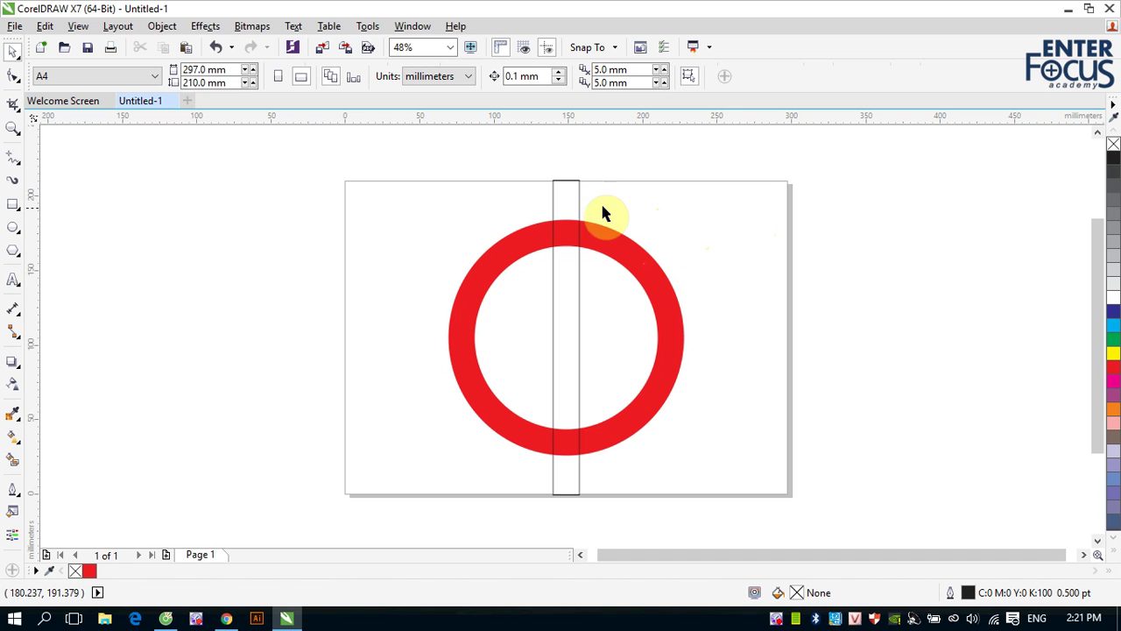
# Create mirrored copies of the narrow rectangle directly adjoining its left and right sides
pyautogui.click(578, 203)
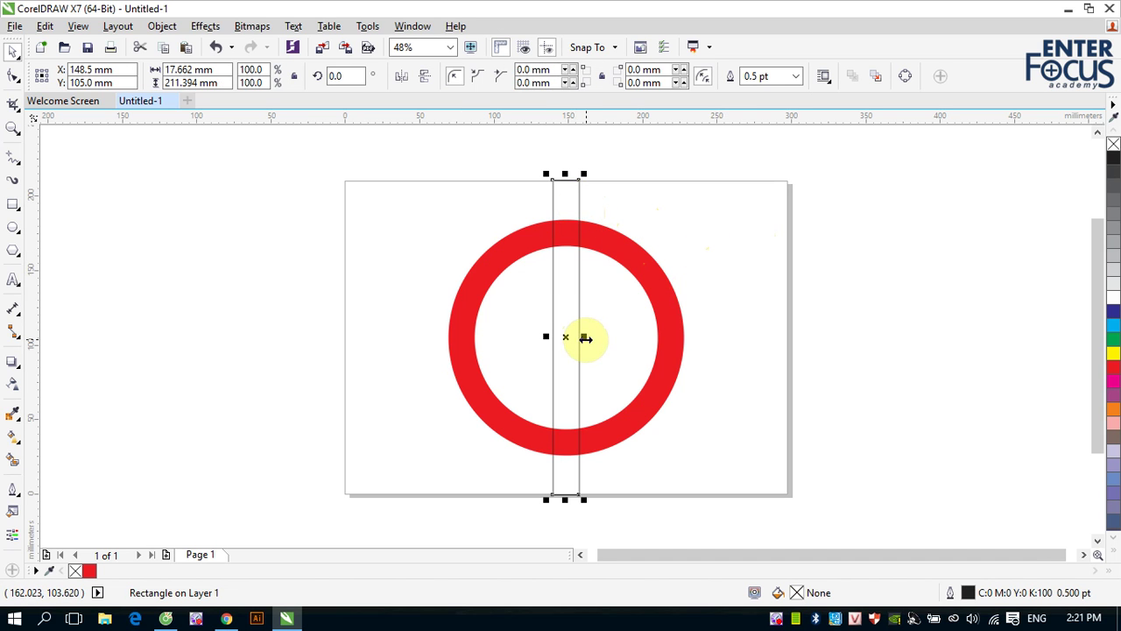
pyautogui.moveTo(584, 337); pyautogui.dragTo(552, 333)
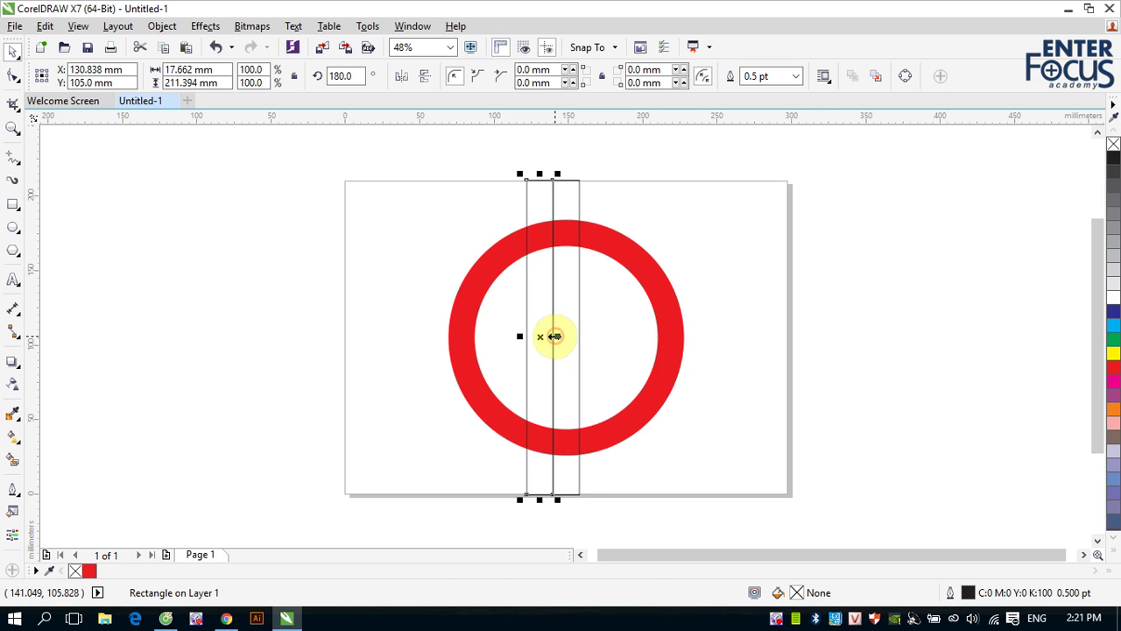
pyautogui.click(573, 205)
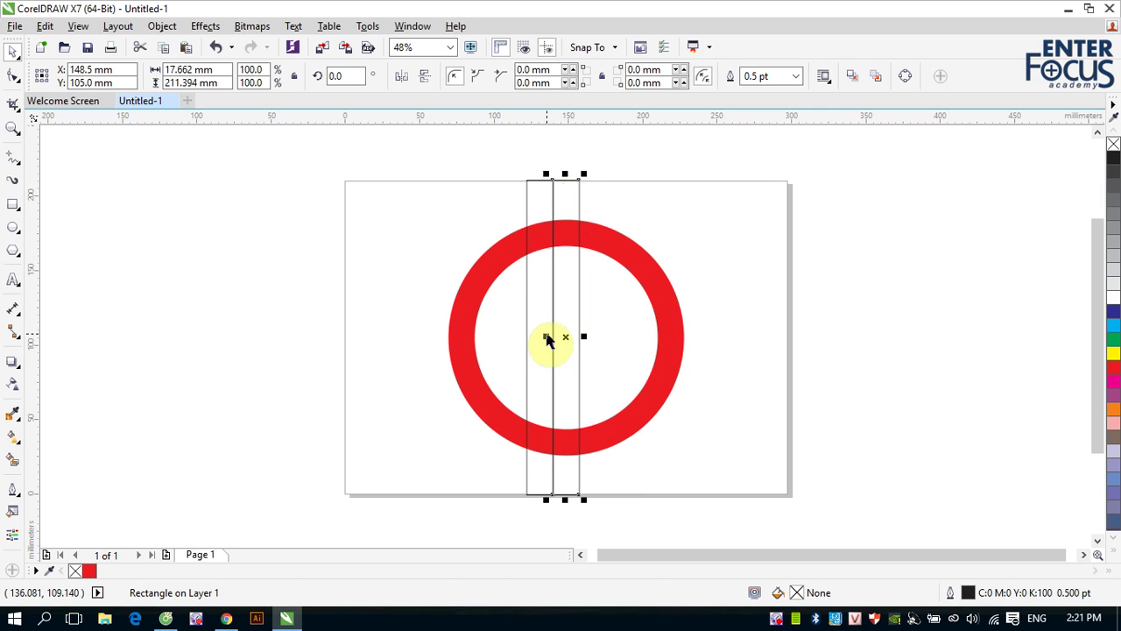
pyautogui.moveTo(545, 337); pyautogui.dragTo(579, 338)
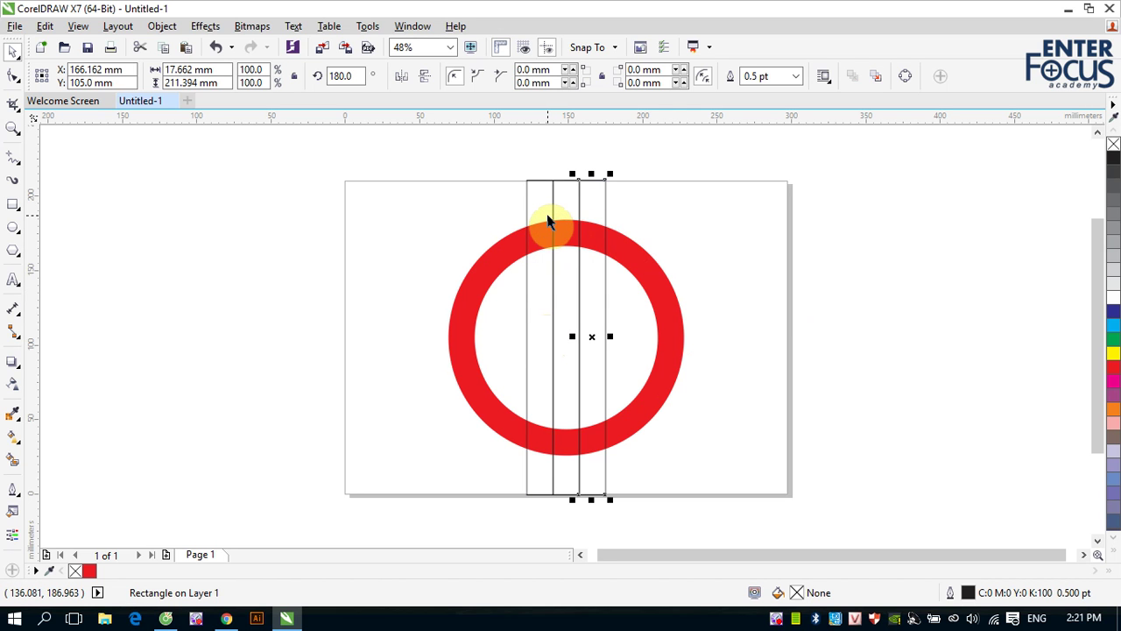
pyautogui.click(674, 216)
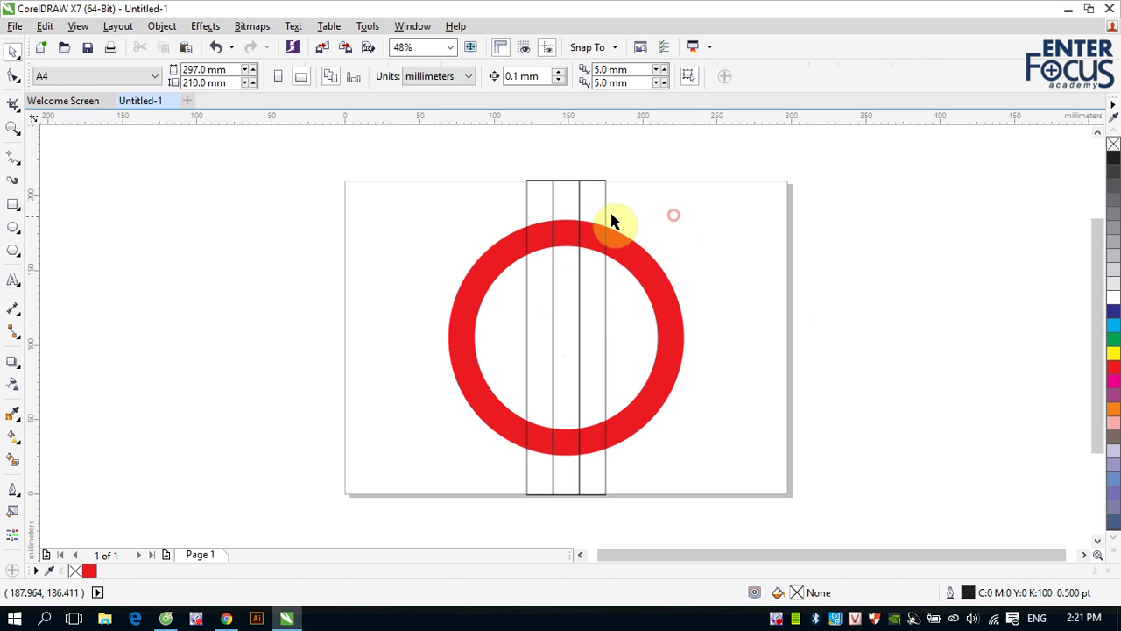
# Cut the middle rectangle out of the red ring with Back Minus Front, splitting the ring into two halves
pyautogui.click(566, 197)
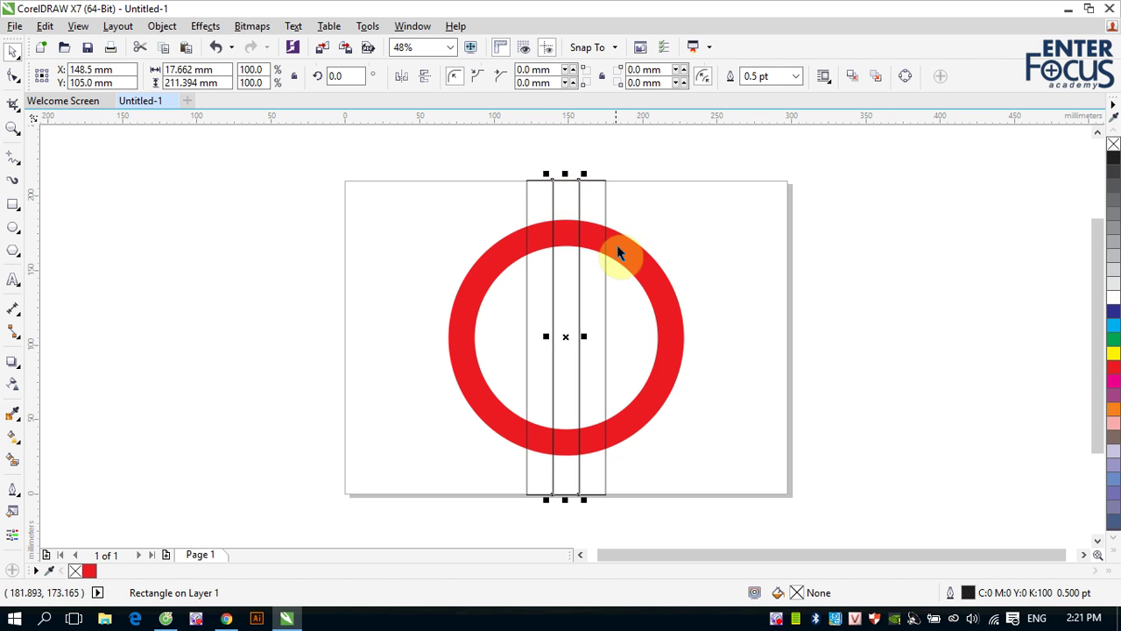
pyautogui.keyDown('shift'); pyautogui.click(632, 260); pyautogui.keyUp('shift')
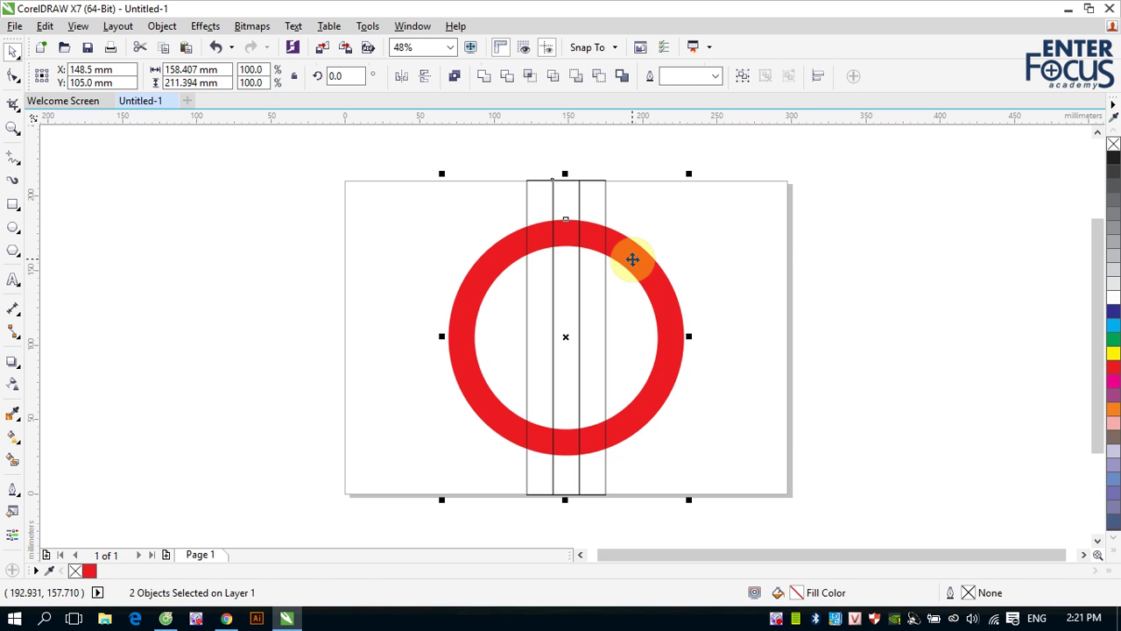
pyautogui.click(606, 83)
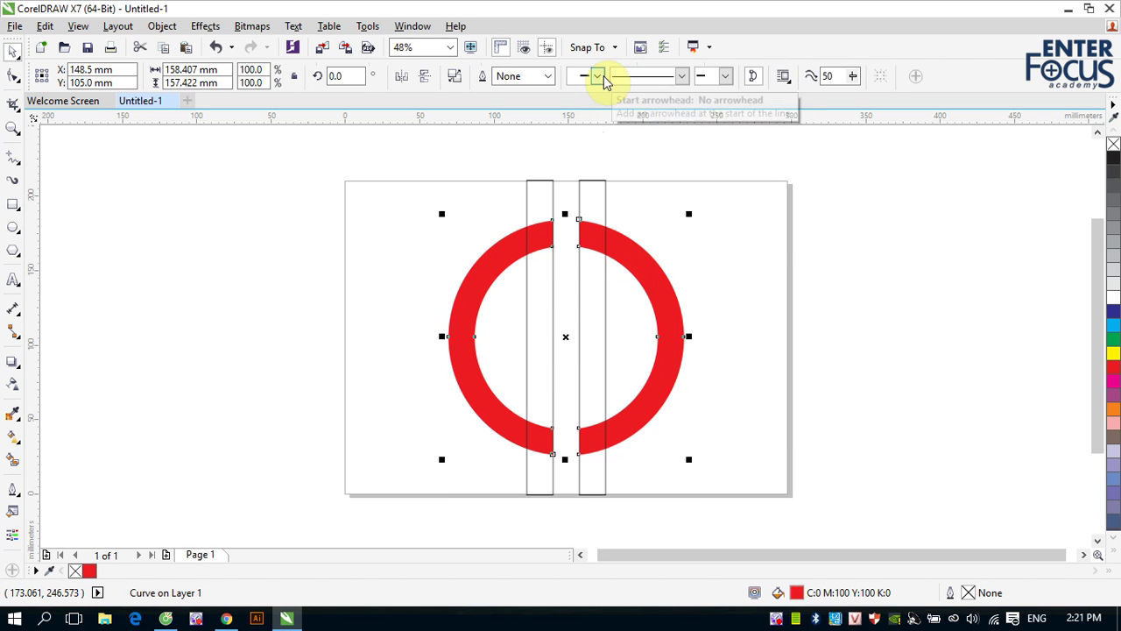
pyautogui.click(820, 281)
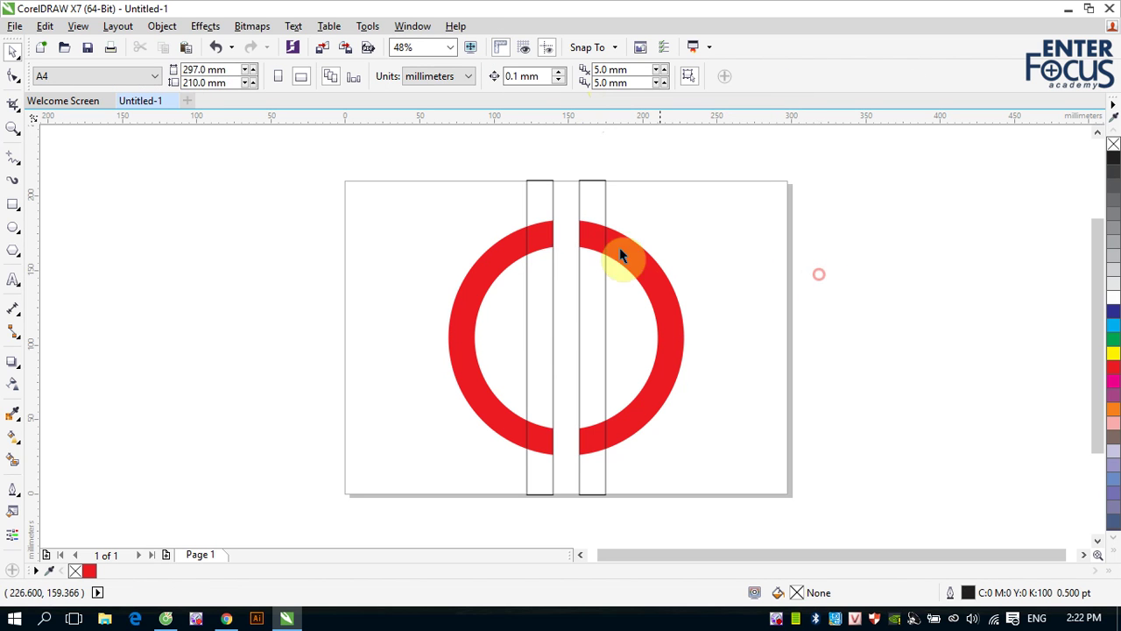
# Shorten the left rectangle to about 69.5 mm, running from the ring's centre height down into the lower red band
pyautogui.click(529, 199)
pyautogui.moveTo(539, 174); pyautogui.dragTo(532, 328)
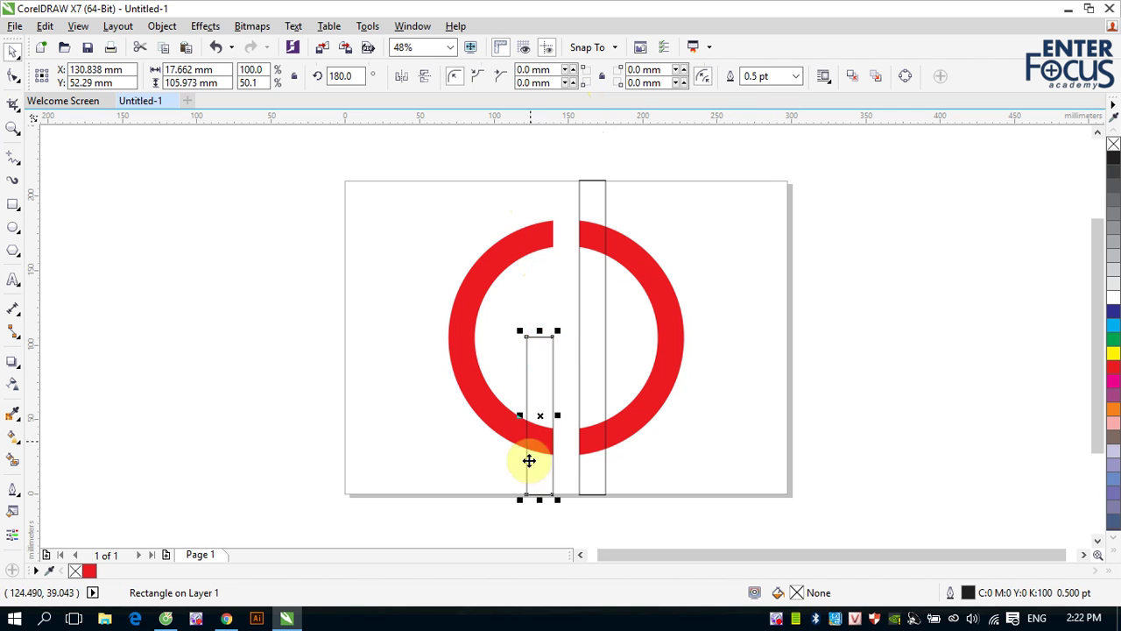
pyautogui.moveTo(538, 500); pyautogui.dragTo(538, 445)
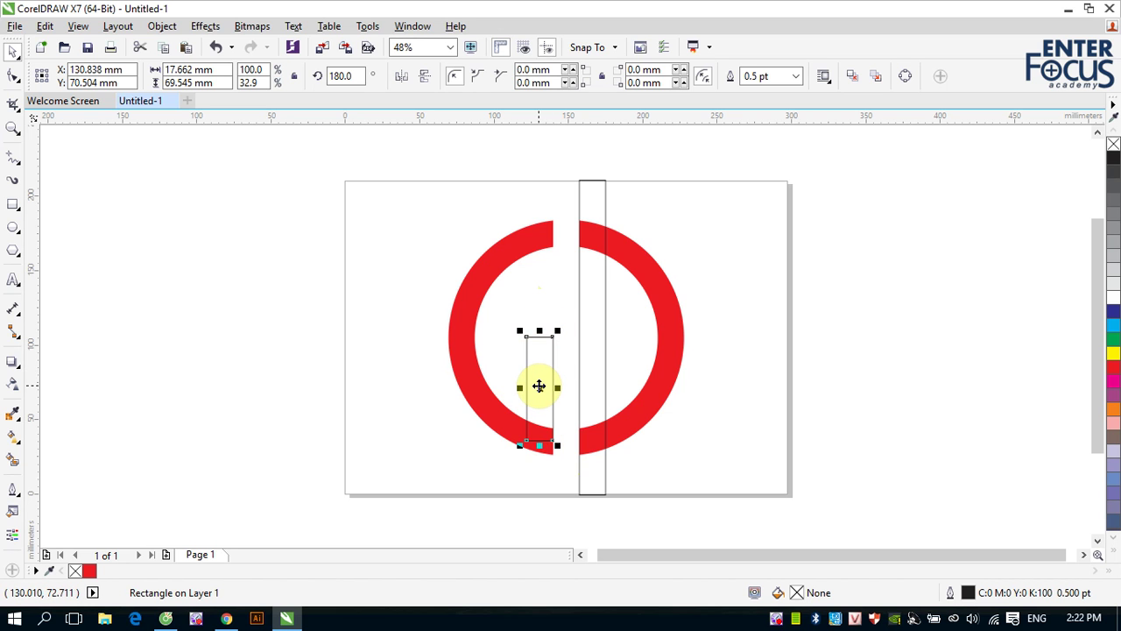
# Shorten the right rectangle symmetrically to about 139.6 mm so both ends lie within the red band
pyautogui.click(604, 212)
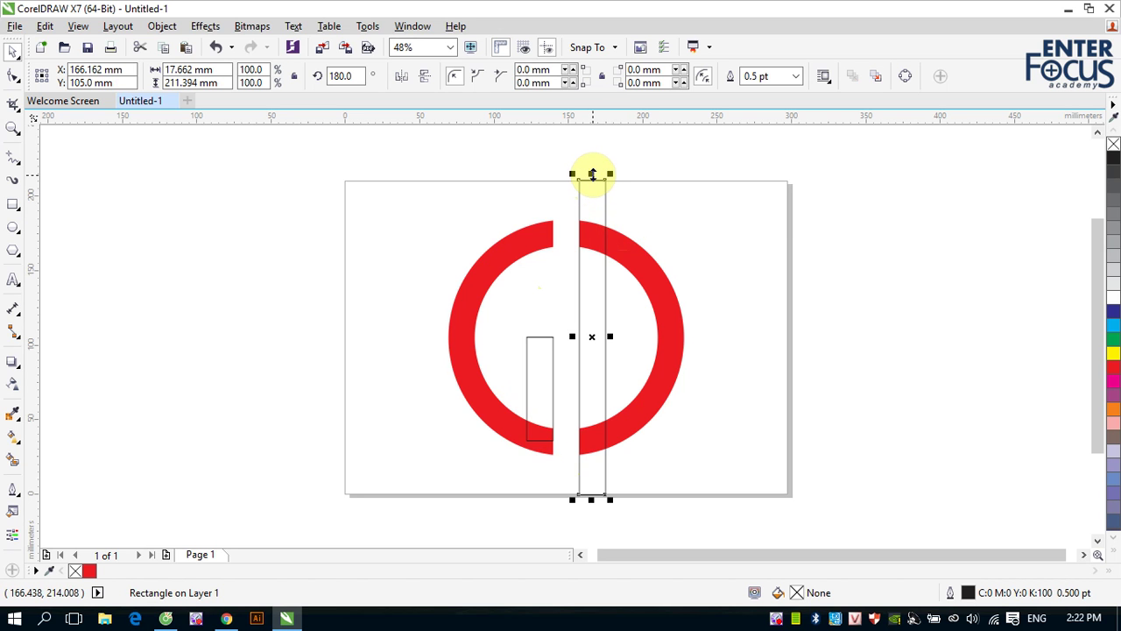
pyautogui.moveTo(592, 174); pyautogui.dragTo(593, 228)
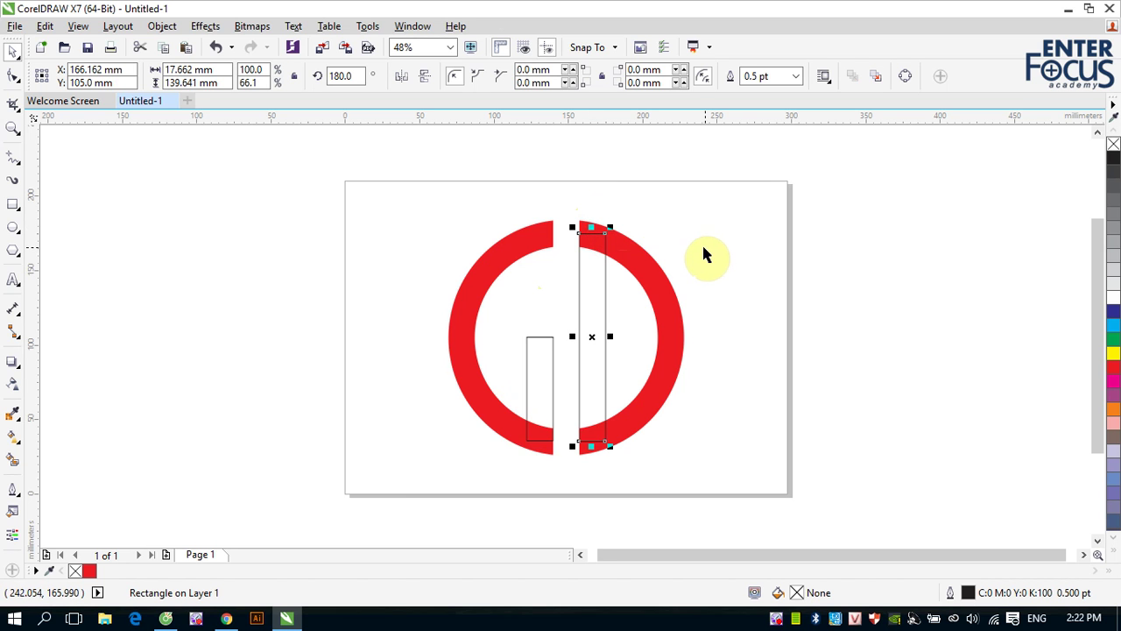
pyautogui.click(703, 249)
# Weld the split ring and both rectangles into a single red GD shape
pyautogui.moveTo(403, 196); pyautogui.dragTo(698, 476)
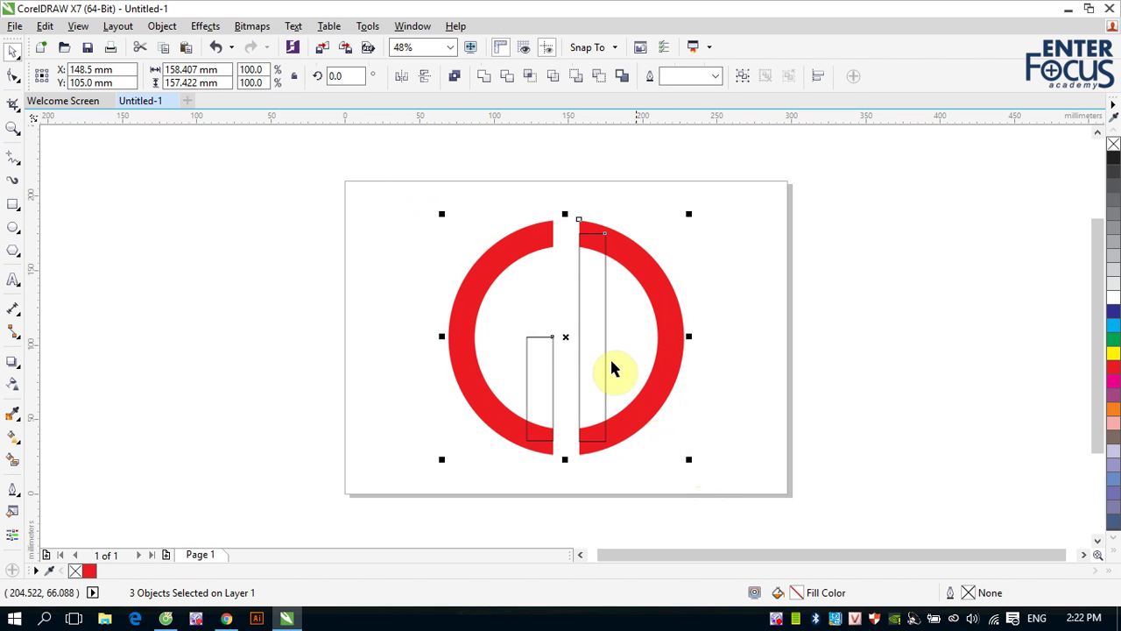
pyautogui.click(485, 81)
pyautogui.click(738, 246)
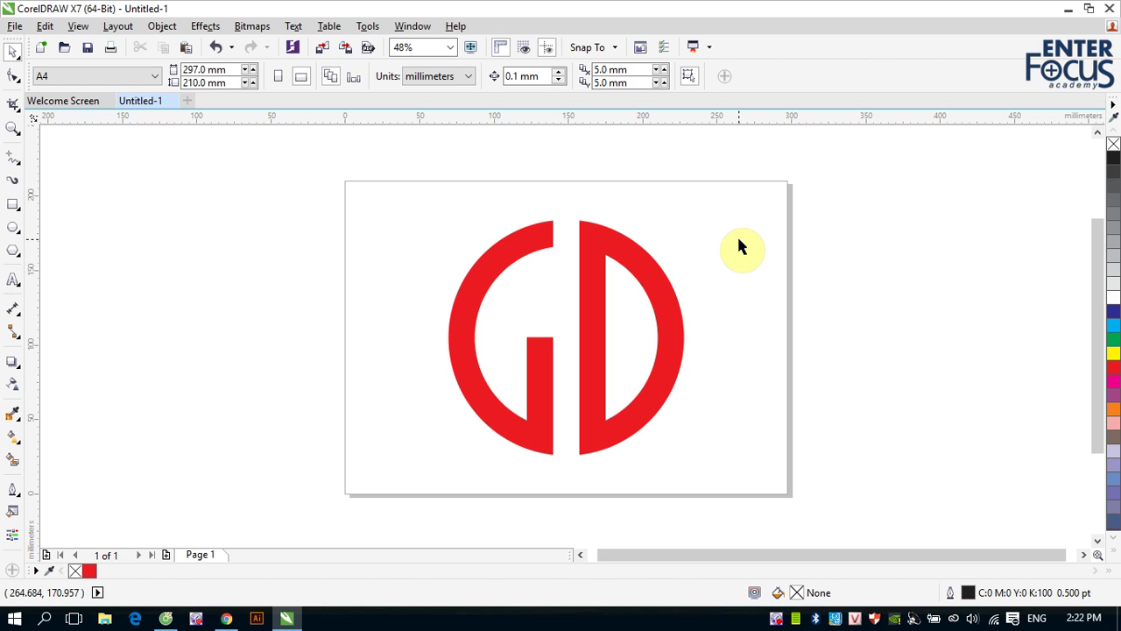
# Create a new A4 document named Untitled-2 and set its page to landscape orientation
pyautogui.click(188, 103)
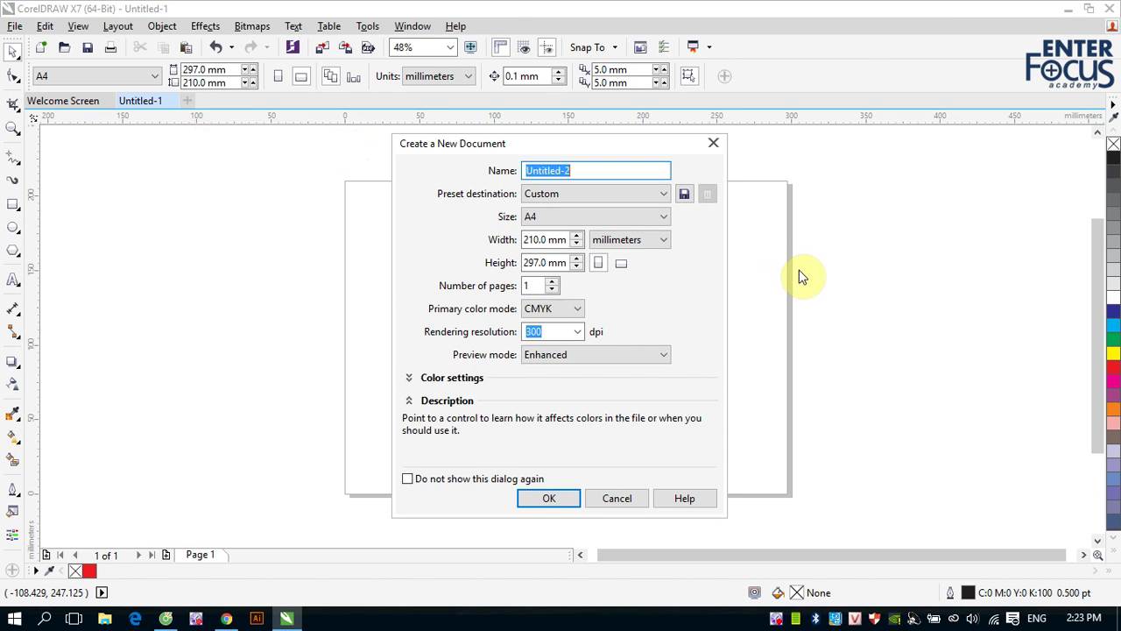
pyautogui.click(560, 498)
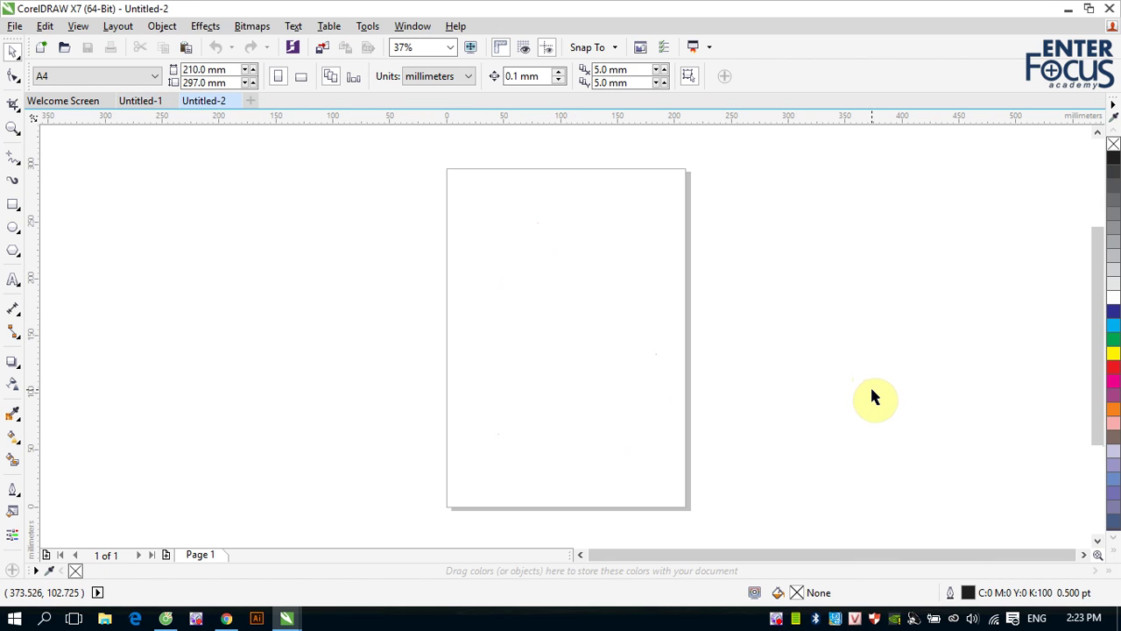
pyautogui.click(300, 77)
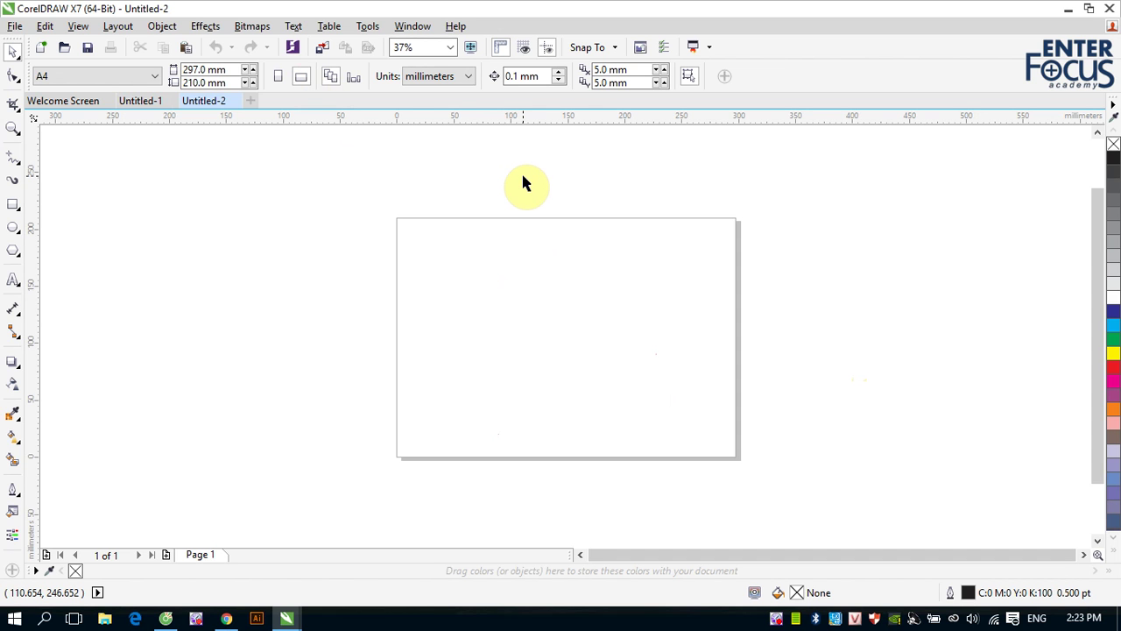
pyautogui.scroll(1, 524, 182)
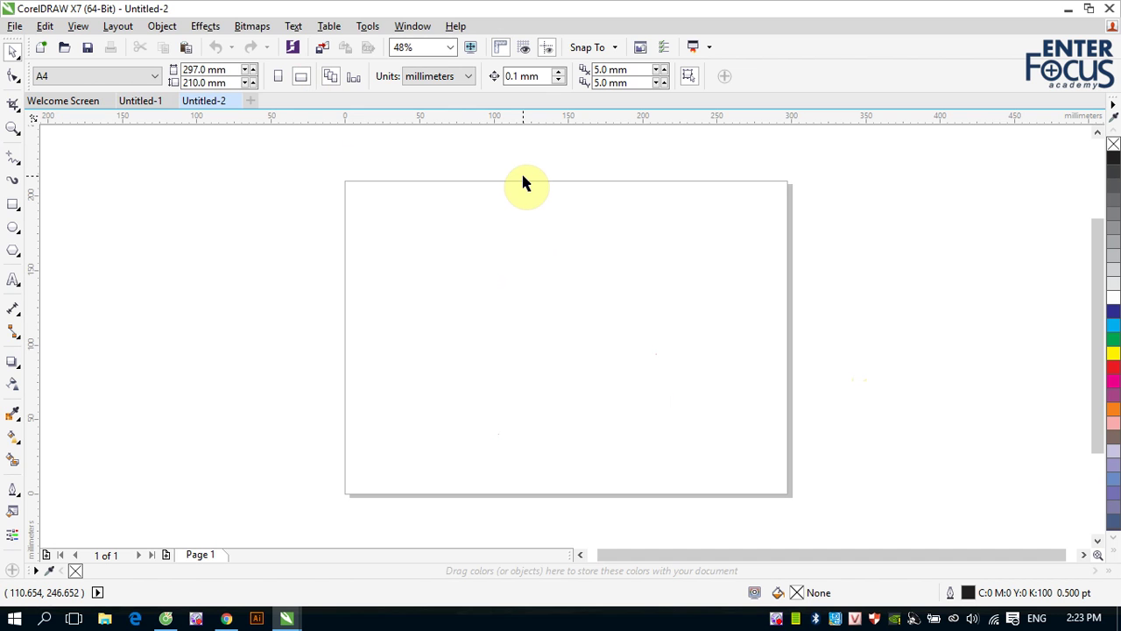
# Draw a circle about 184 mm in diameter near the middle of the new page
pyautogui.click(15, 228)
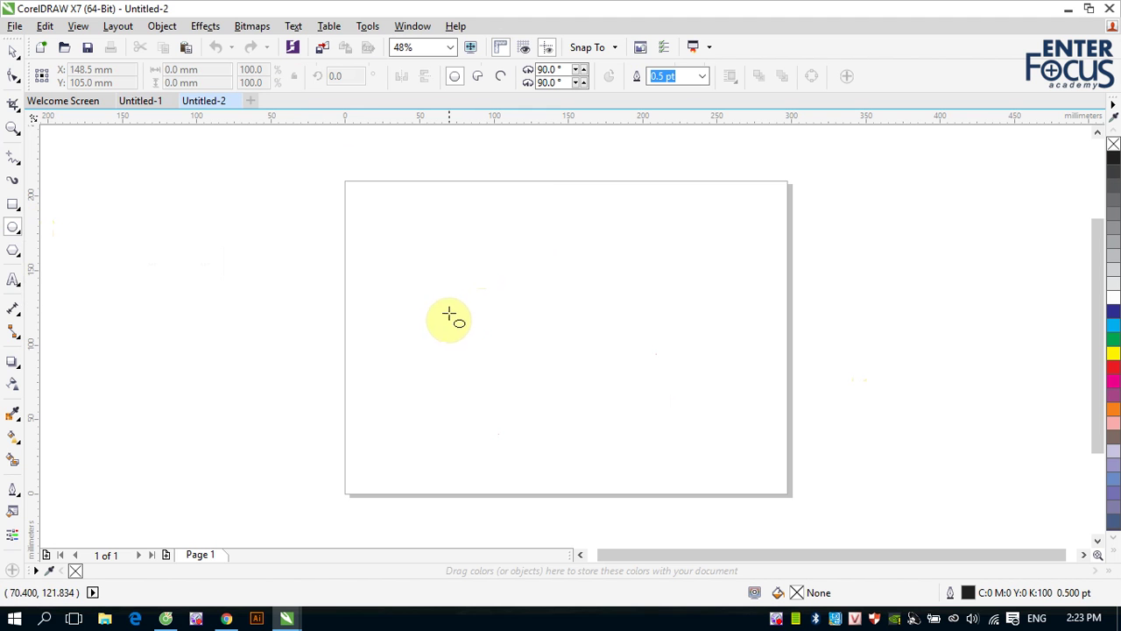
pyautogui.moveTo(431, 202); pyautogui.dragTo(706, 478)
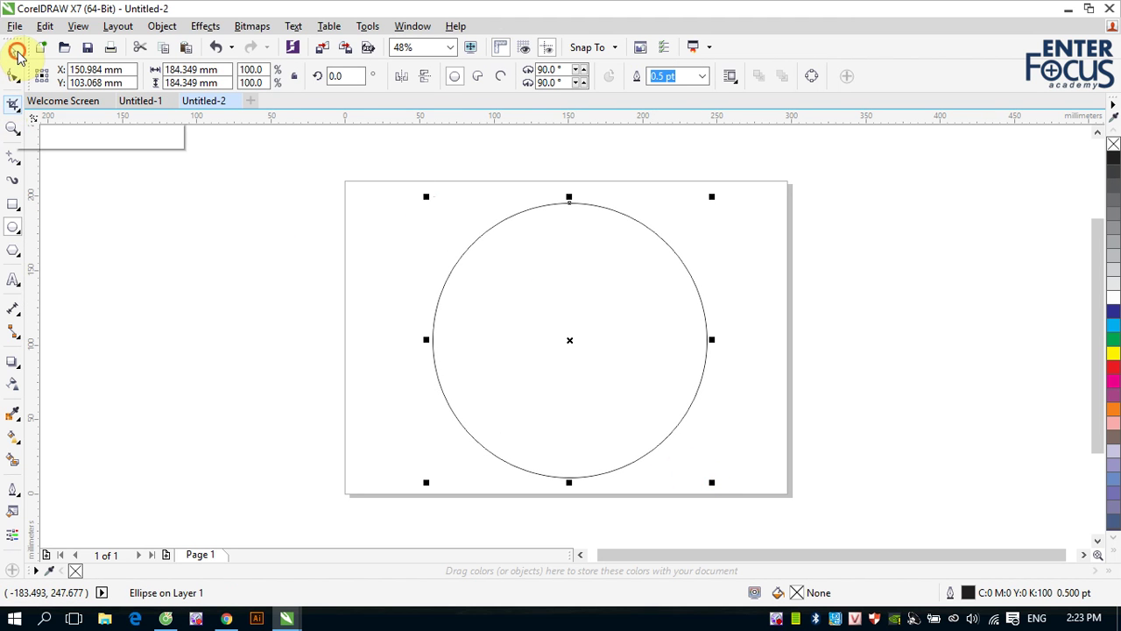
# Centre the large circle on the page
pyautogui.press('Left')
pyautogui.press('Up')
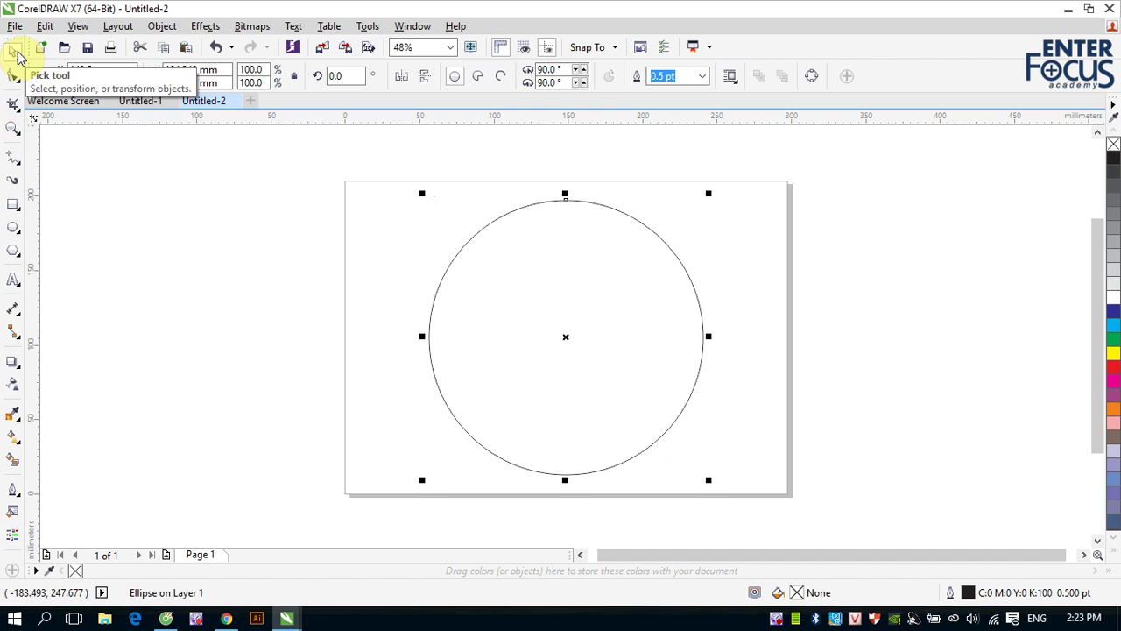
pyautogui.click(17, 54)
pyautogui.click(863, 260)
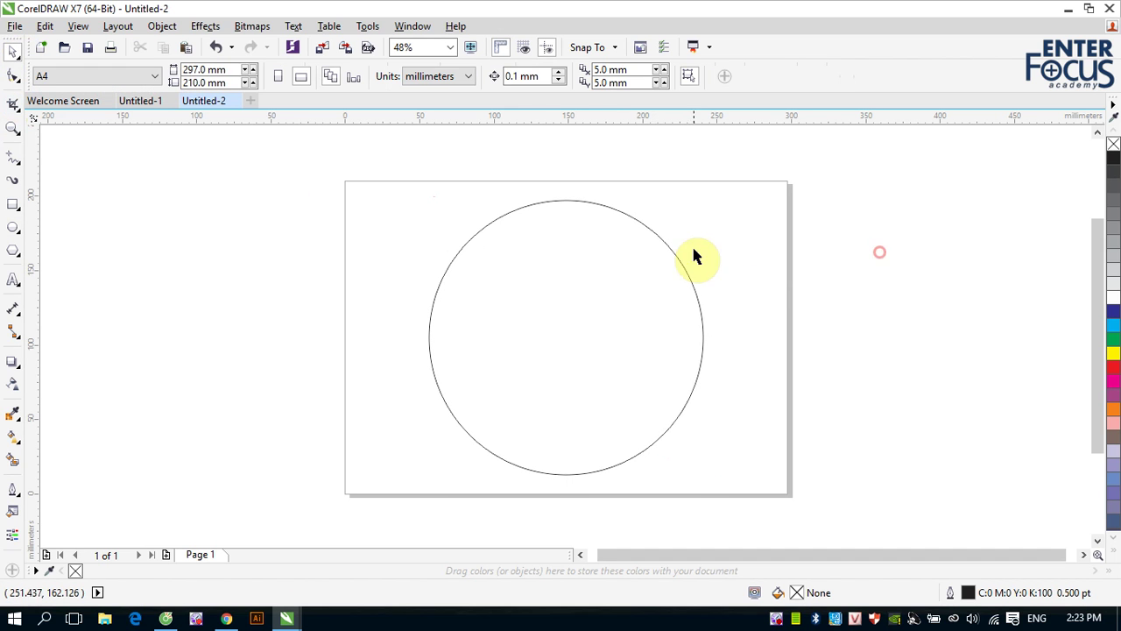
# Create a concentric copy of the large circle scaled to 50%
pyautogui.click(634, 220)
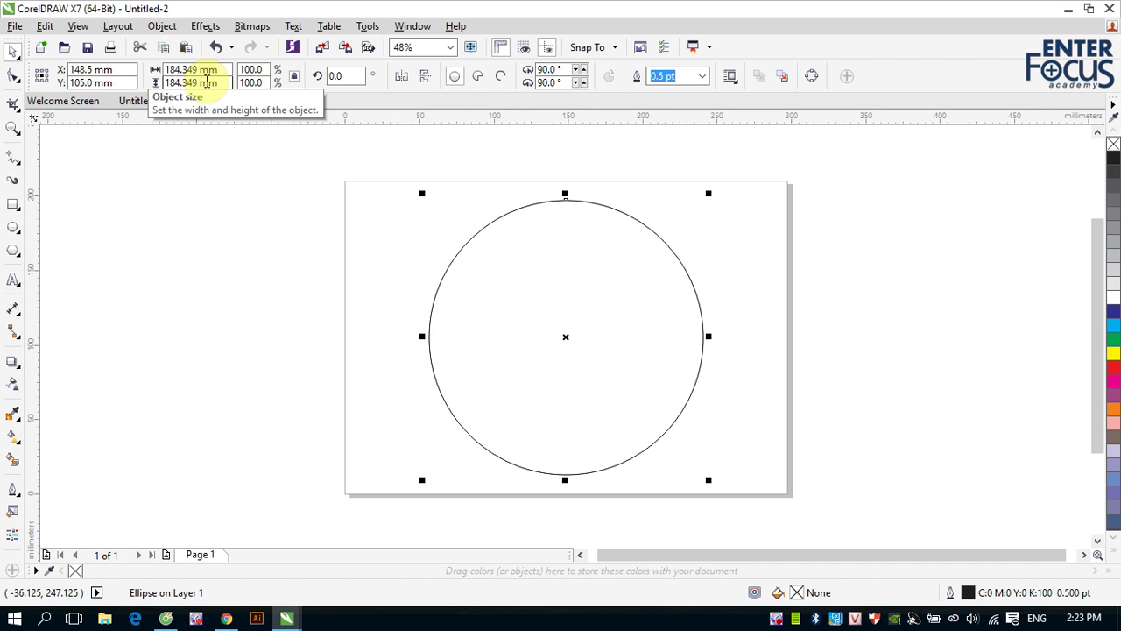
pyautogui.click(250, 70)
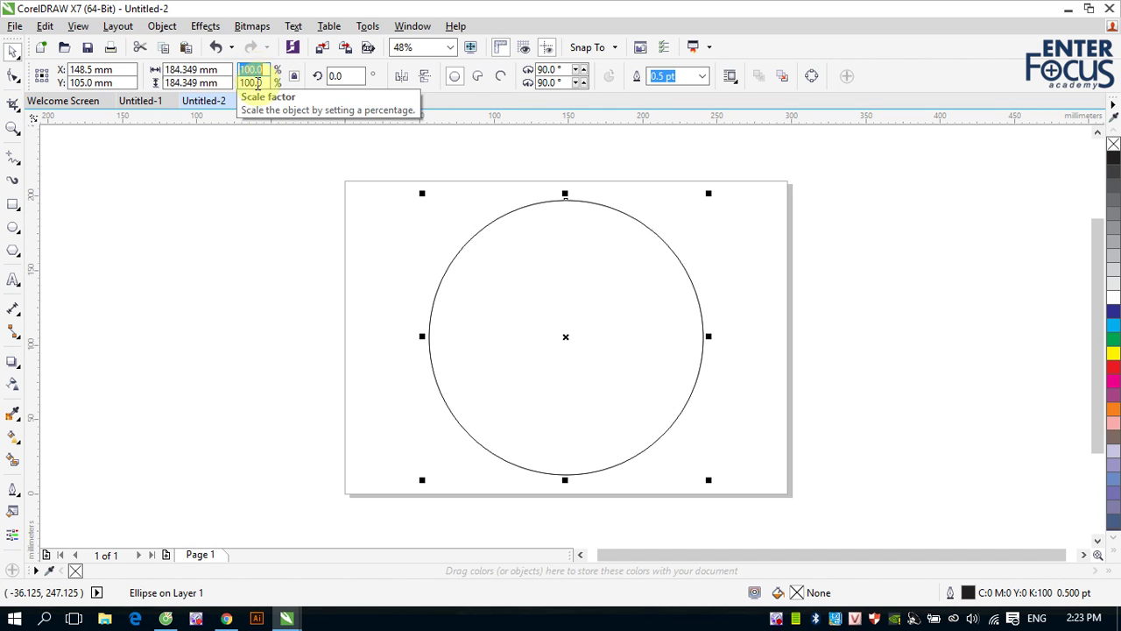
pyautogui.write('5')
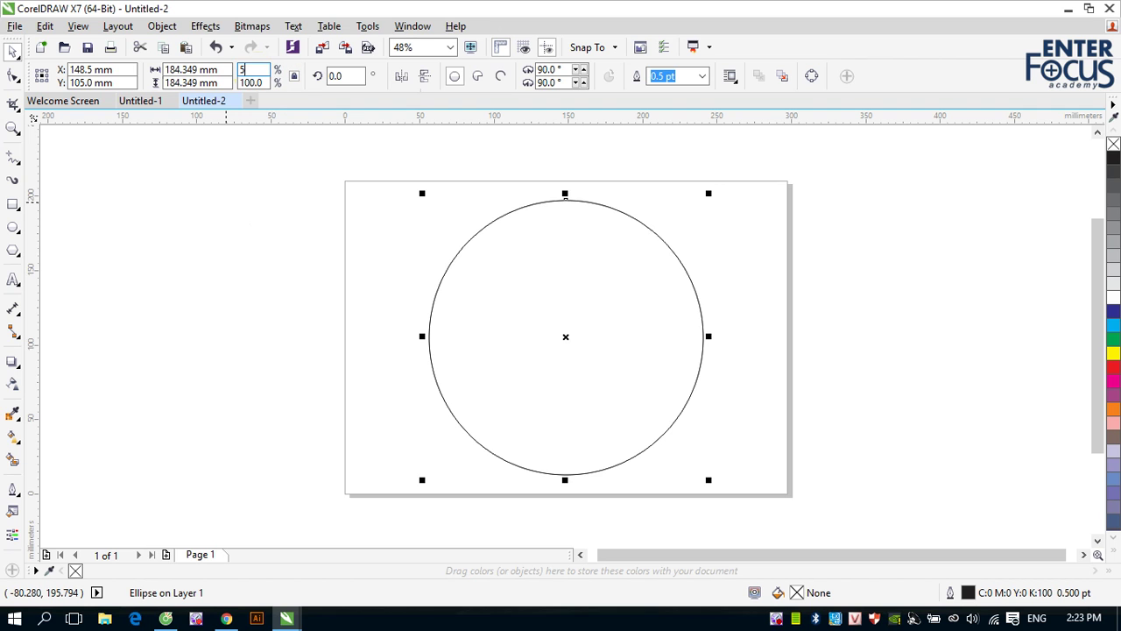
pyautogui.write('0')
pyautogui.press('Return')
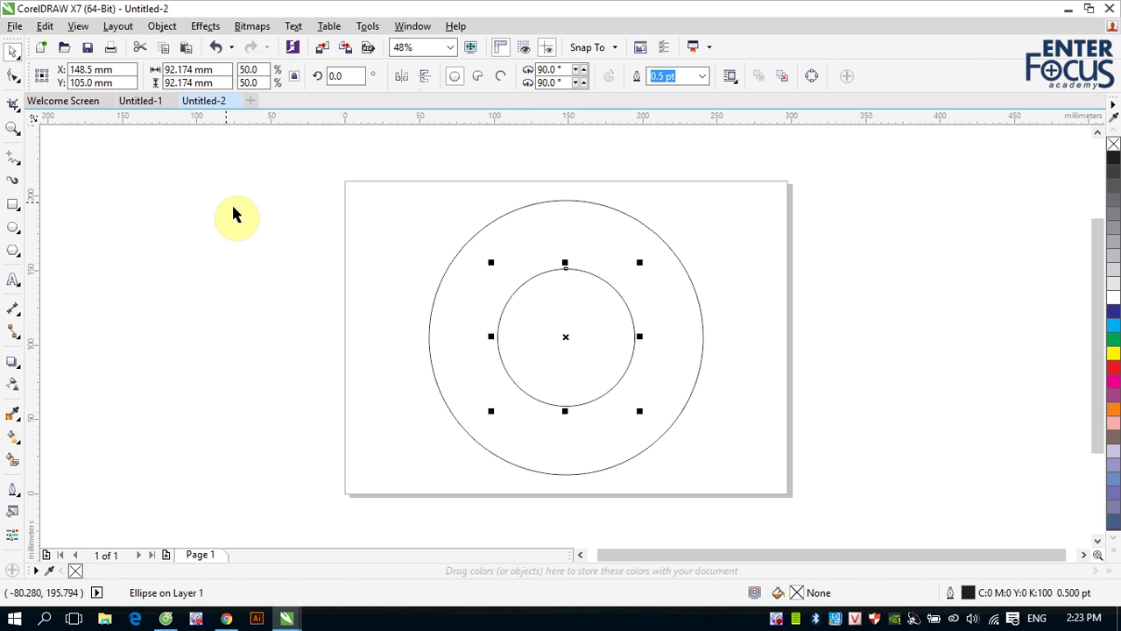
# Align the top edge of the 50% circle with the top edge of the large circle
pyautogui.keyDown('shift'); pyautogui.click(523, 207); pyautogui.keyUp('shift')
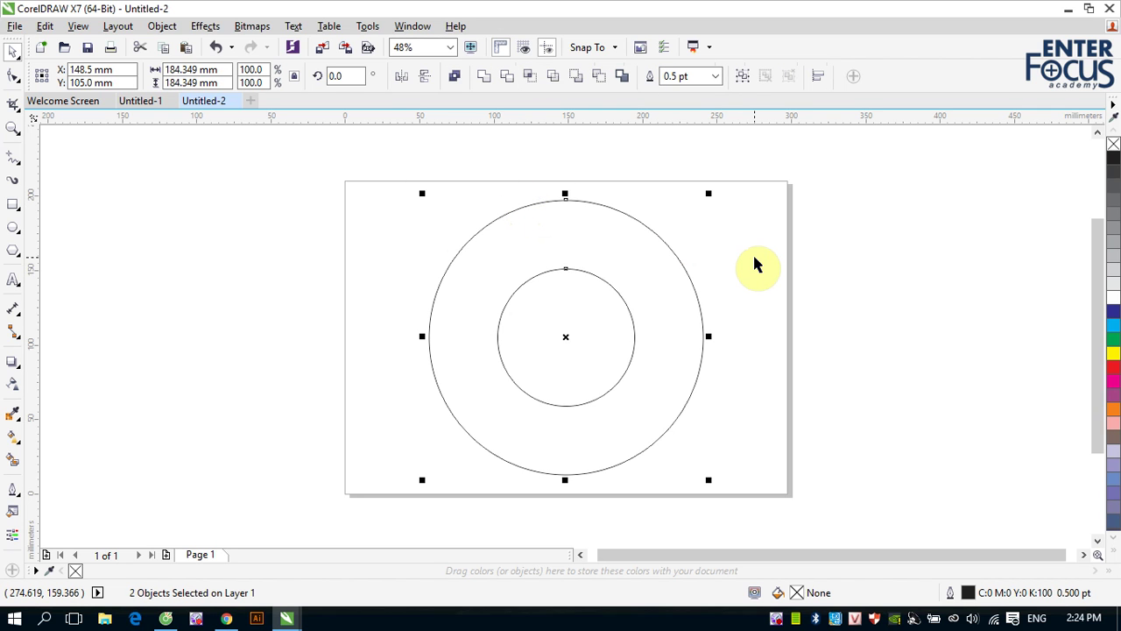
pyautogui.press('t')
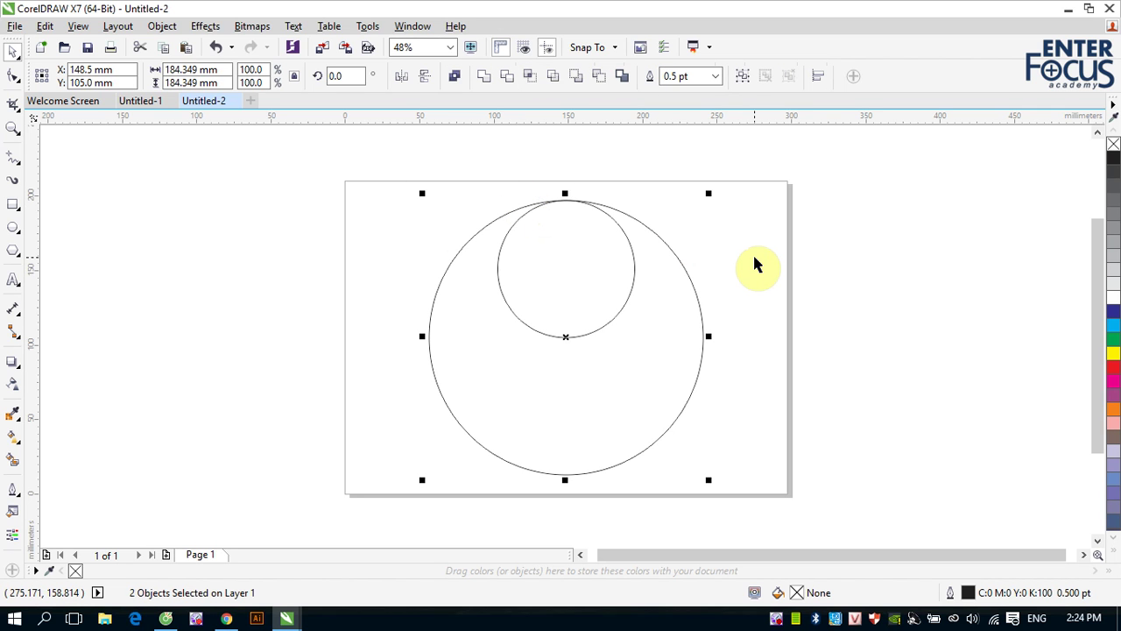
pyautogui.click(898, 315)
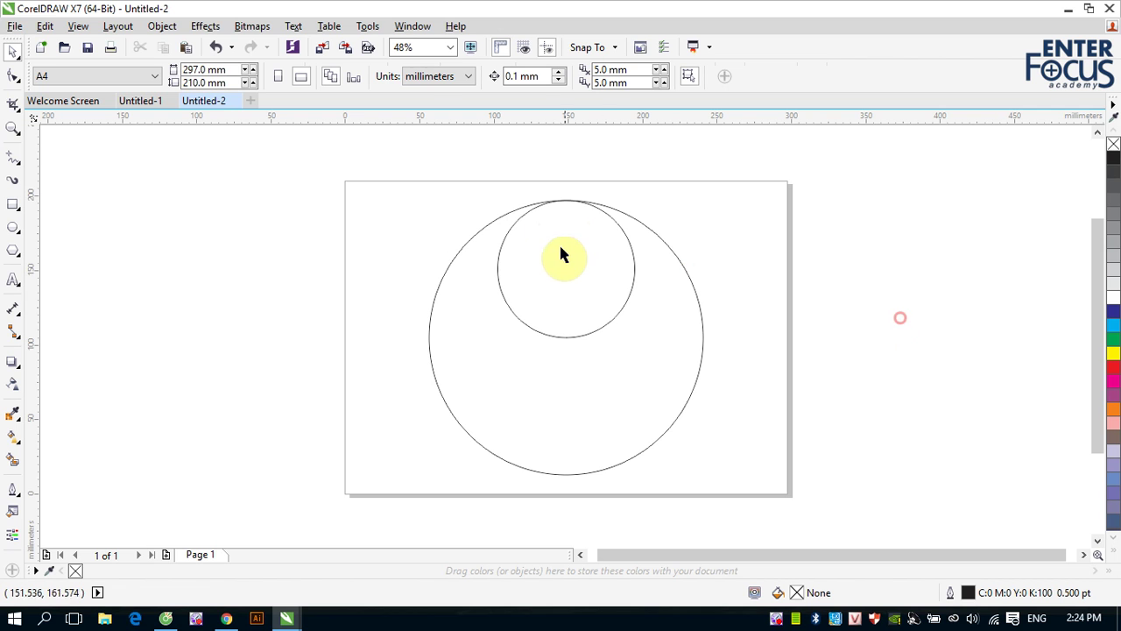
# Add a second 50% circle directly below the first, touching the bottom of the large circle
pyautogui.click(625, 241)
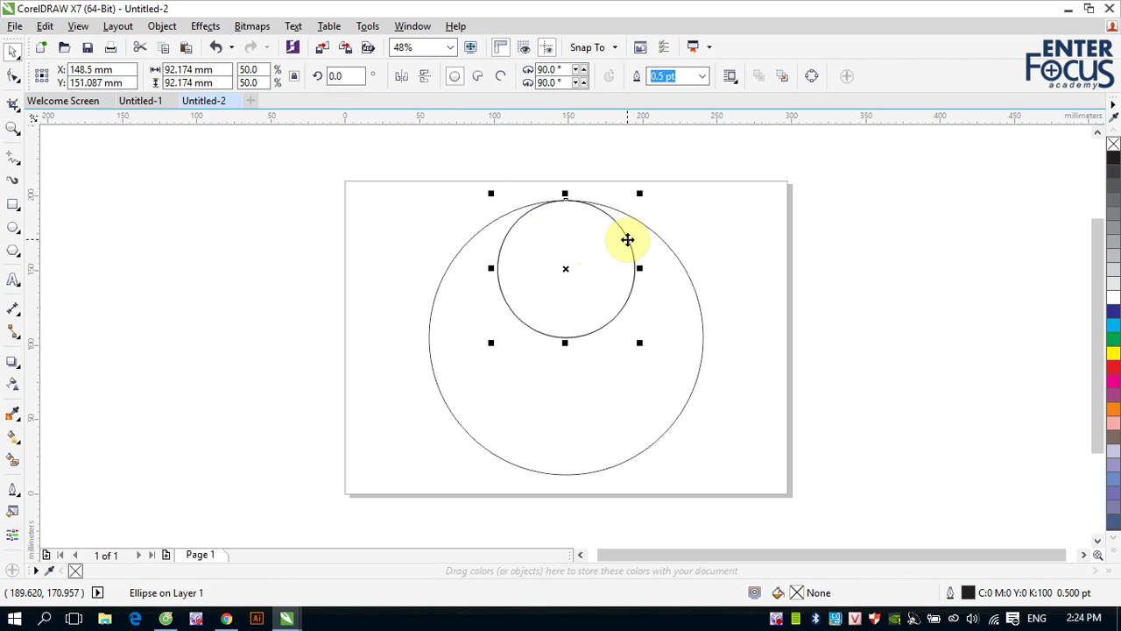
pyautogui.keyDown('shift'); pyautogui.click(702, 324); pyautogui.keyUp('shift')
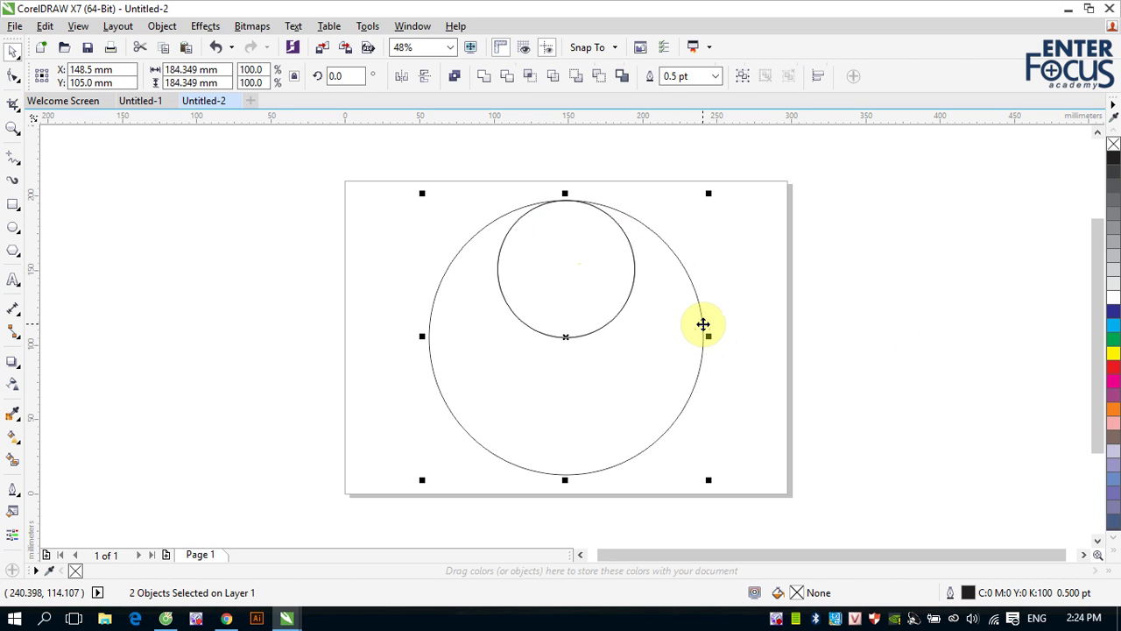
pyautogui.hotkey('ctrl', 'shift', 'm')
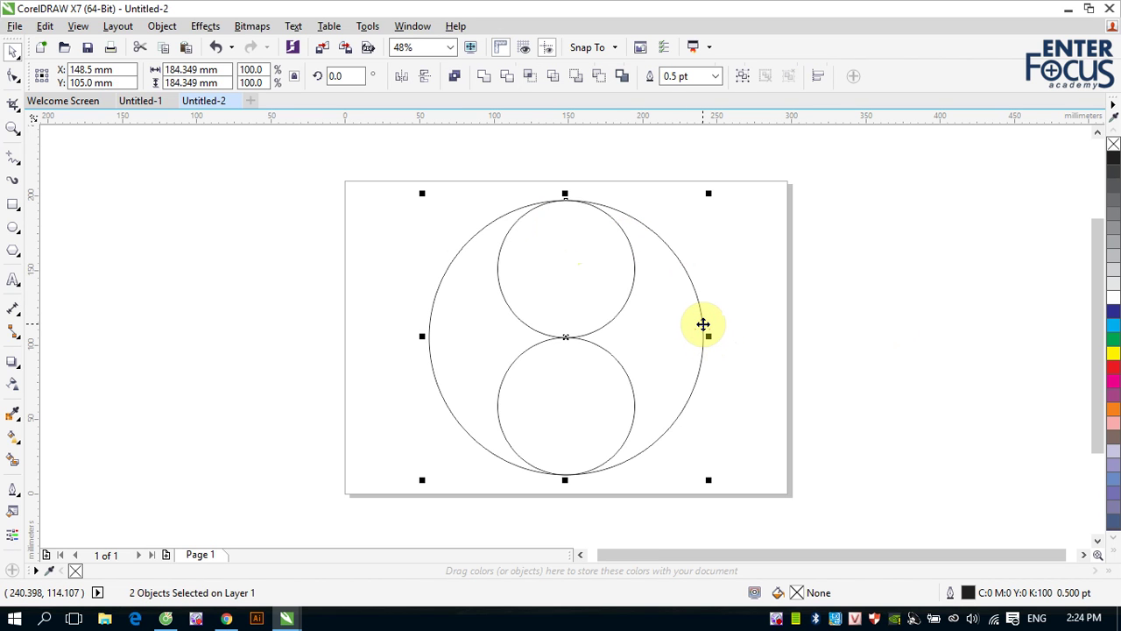
pyautogui.click(851, 294)
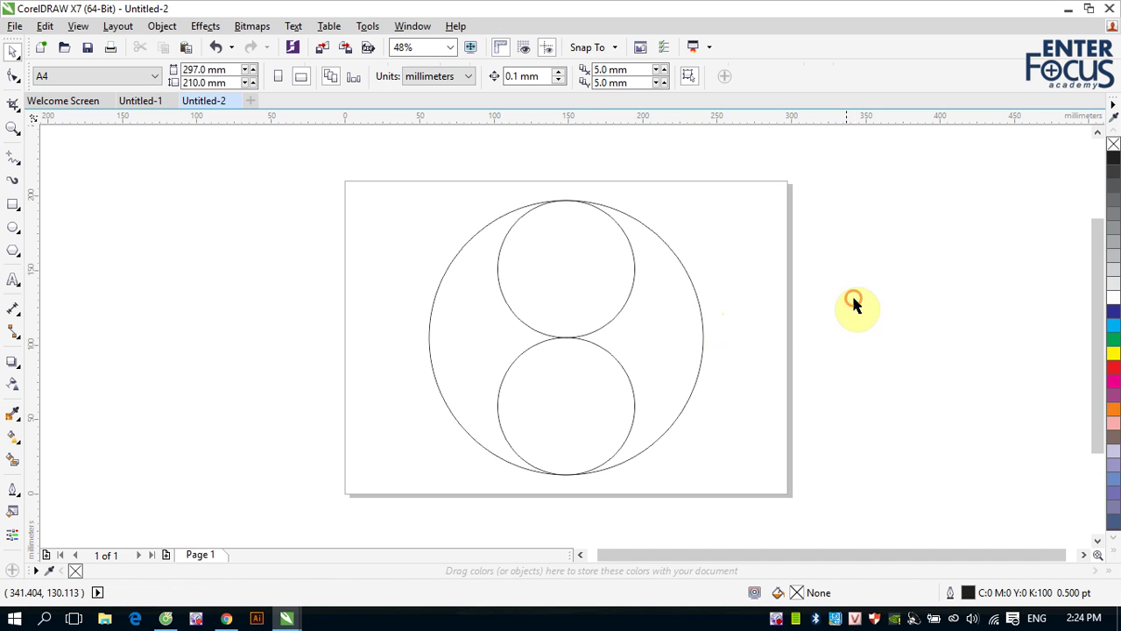
# Create a concentric copy of the upper inner circle at a 25% scale factor
pyautogui.click(633, 289)
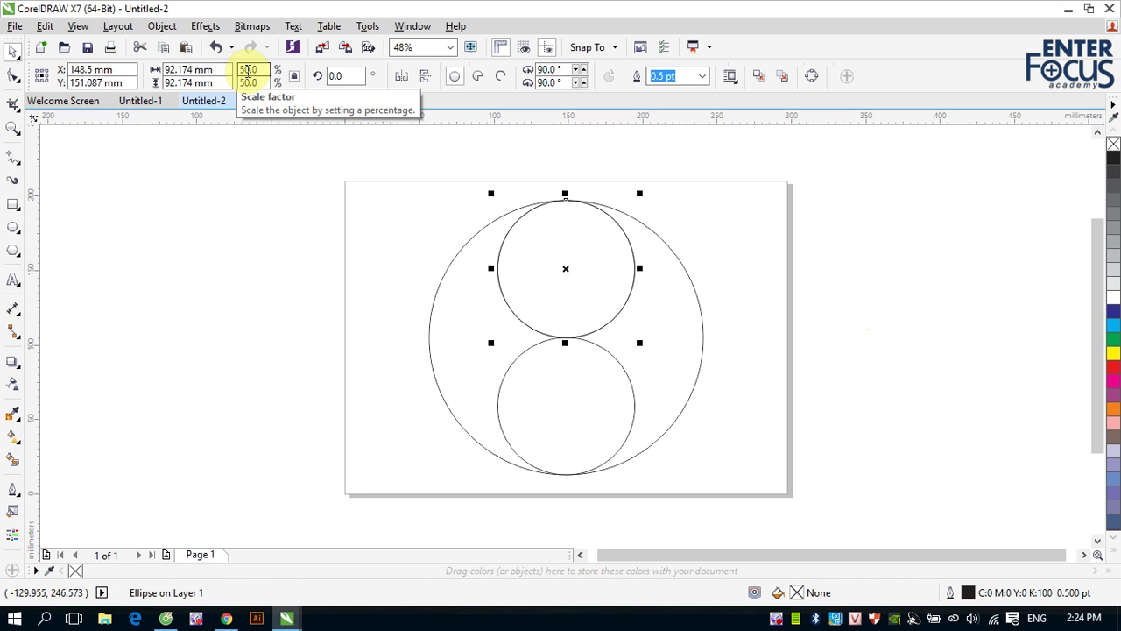
pyautogui.doubleClick(249, 70)
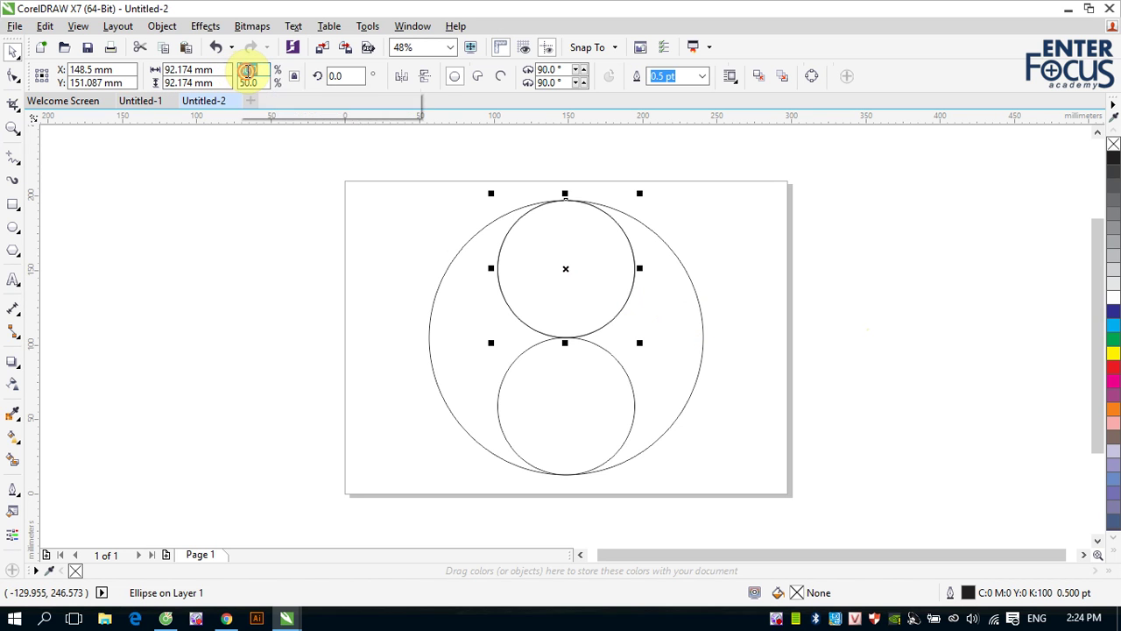
pyautogui.write('25')
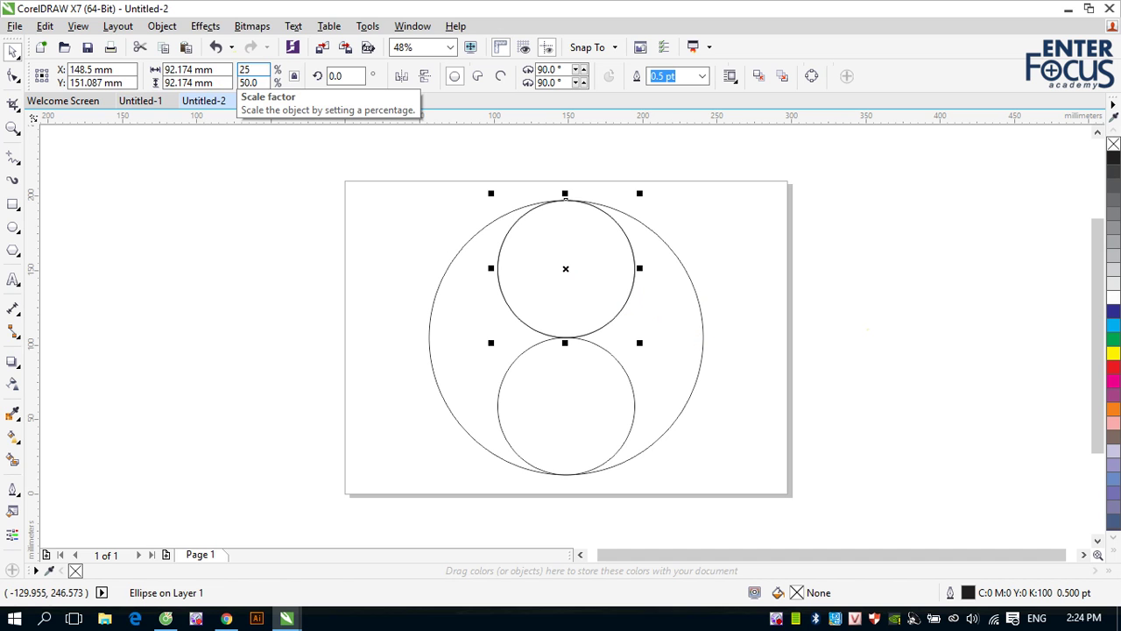
pyautogui.press('Return')
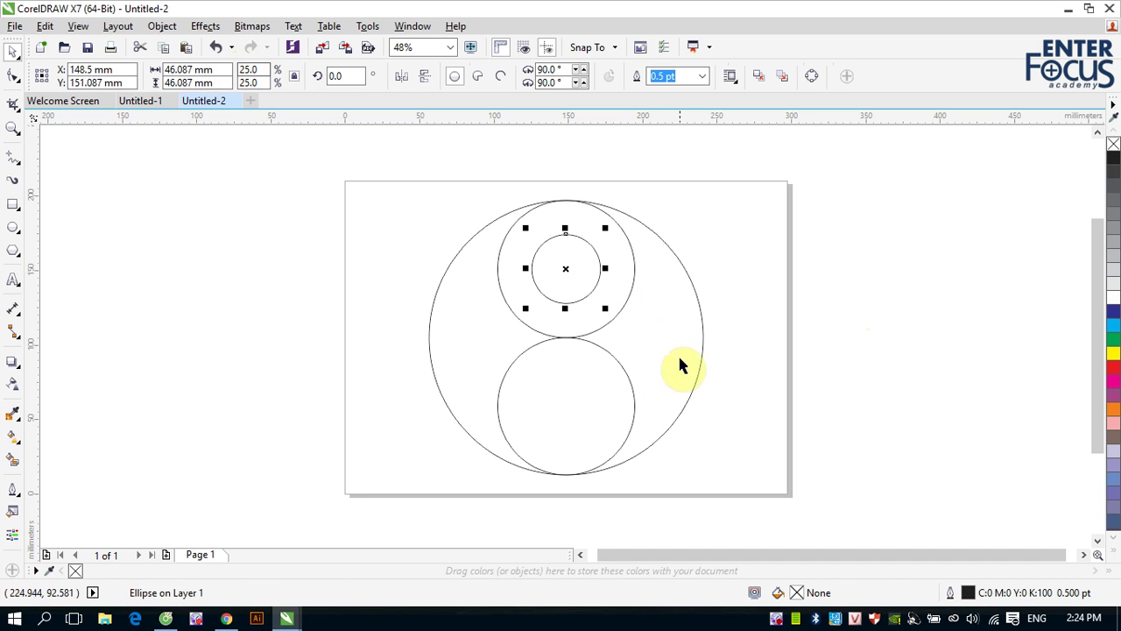
# Create a concentric copy of the lower inner circle at a 25% scale factor
pyautogui.click(631, 388)
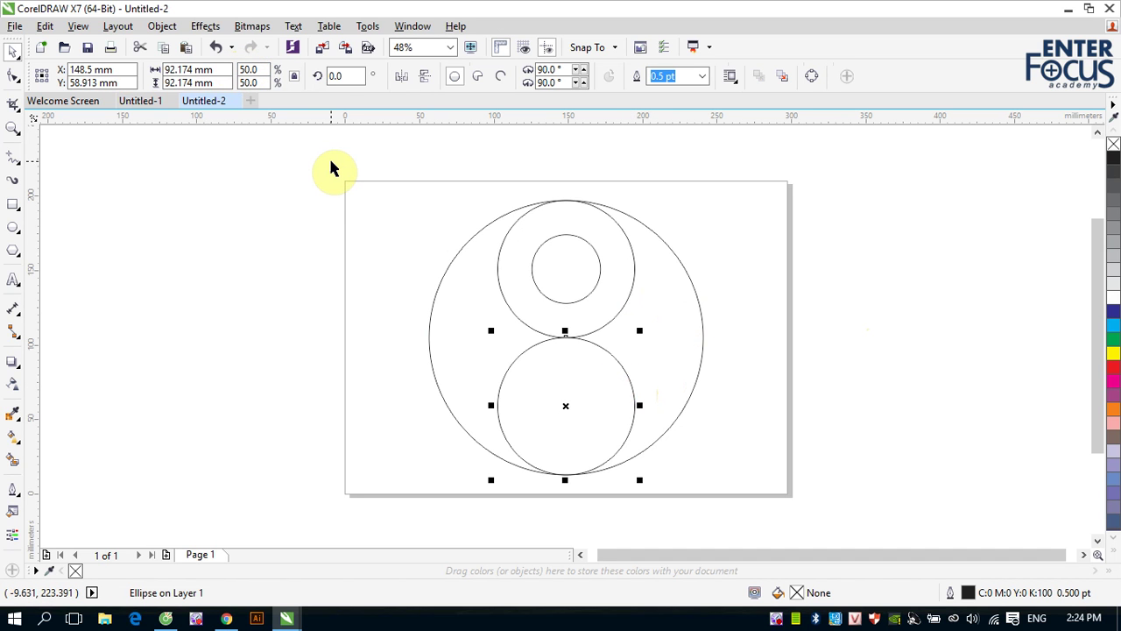
pyautogui.click(248, 83)
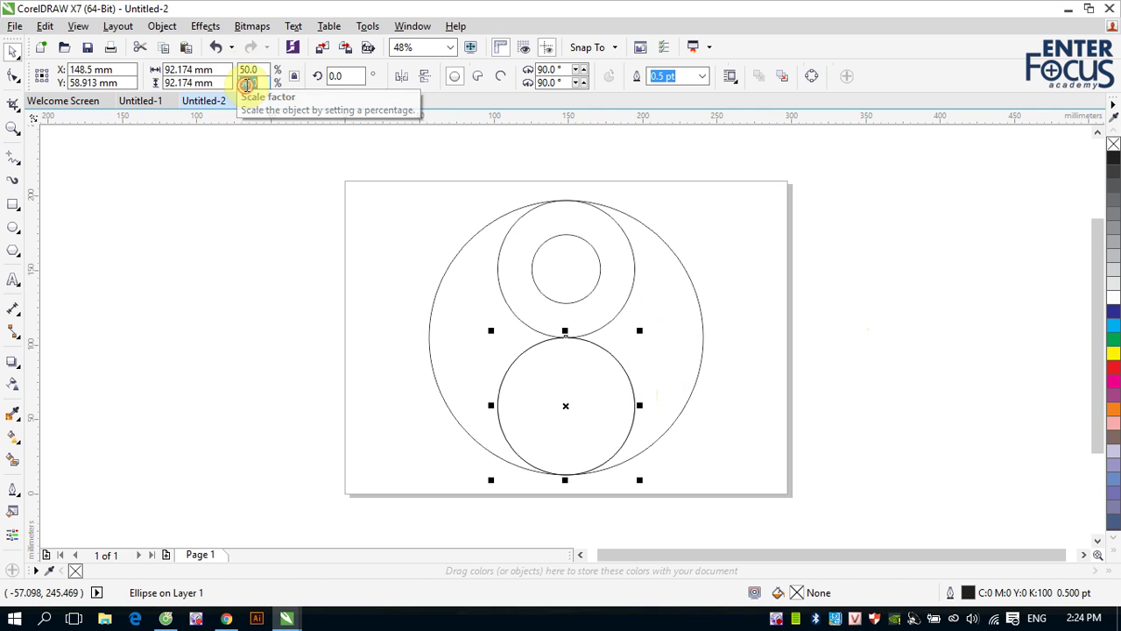
pyautogui.write('25')
pyautogui.press('Return')
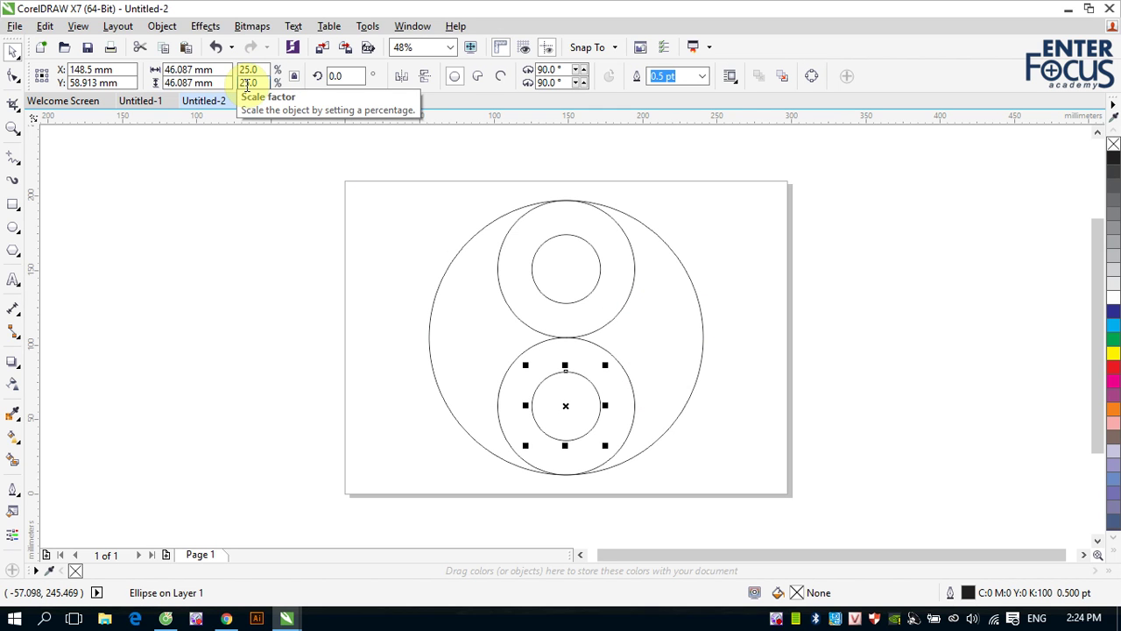
pyautogui.click(827, 255)
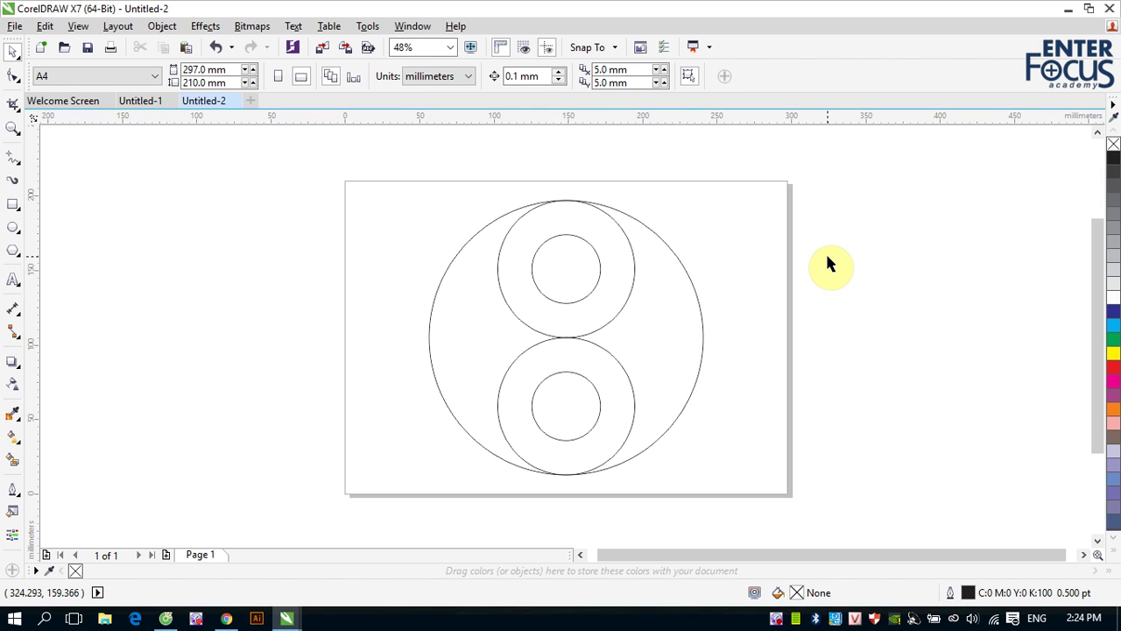
# Draw a rectangle about 121 x 235 mm over the left part of the circles and mirror a copy of it to the right
pyautogui.click(12, 205)
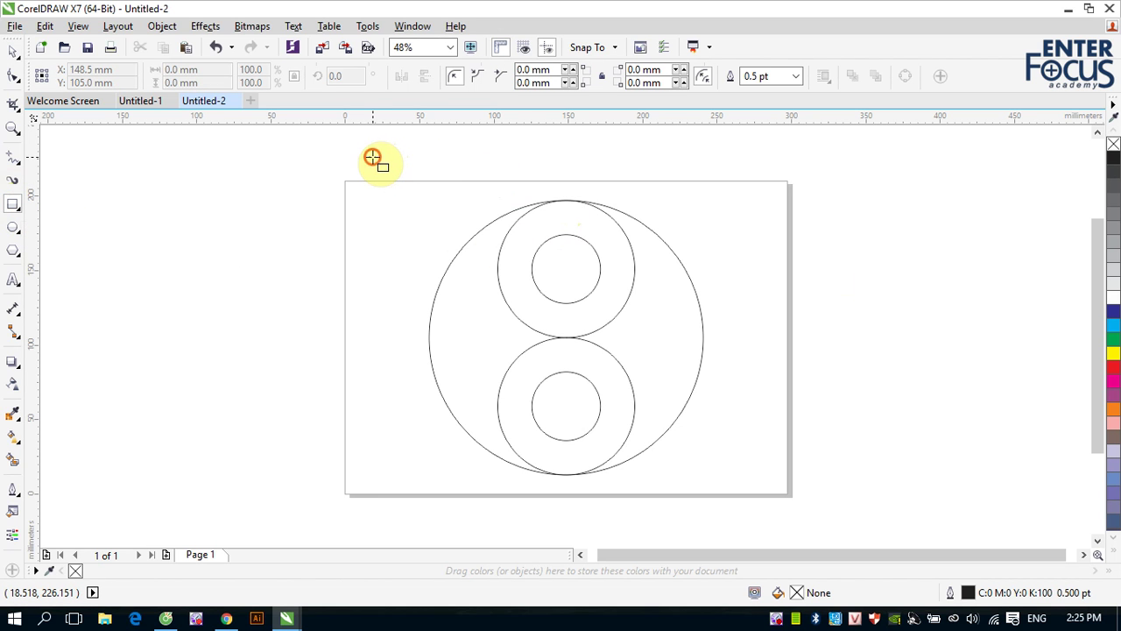
pyautogui.moveTo(373, 157); pyautogui.dragTo(552, 506)
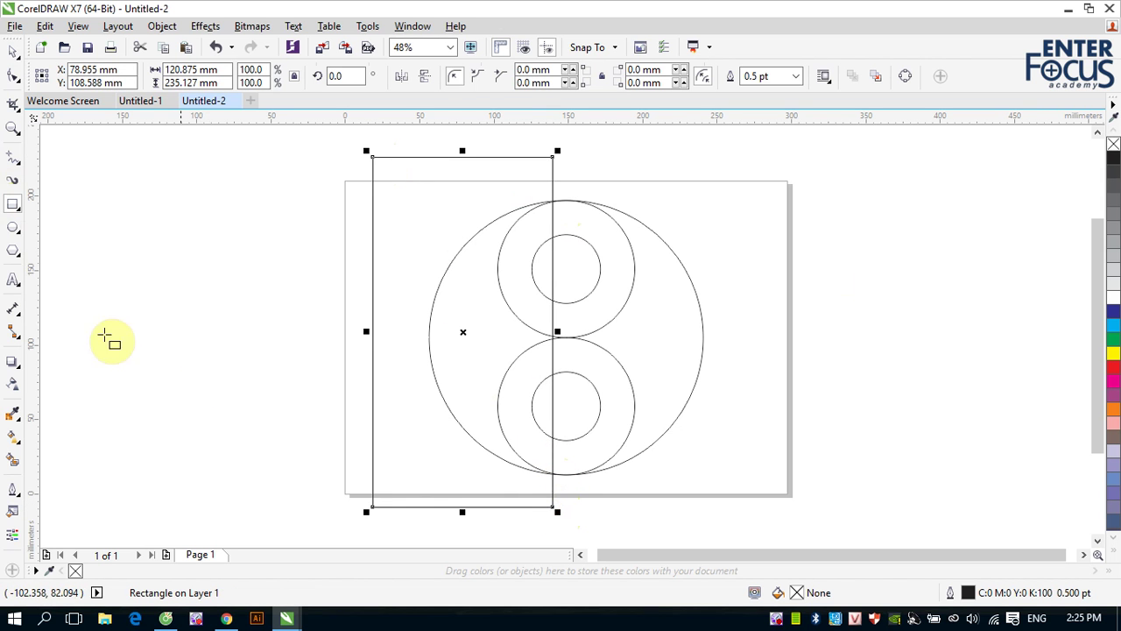
pyautogui.click(15, 55)
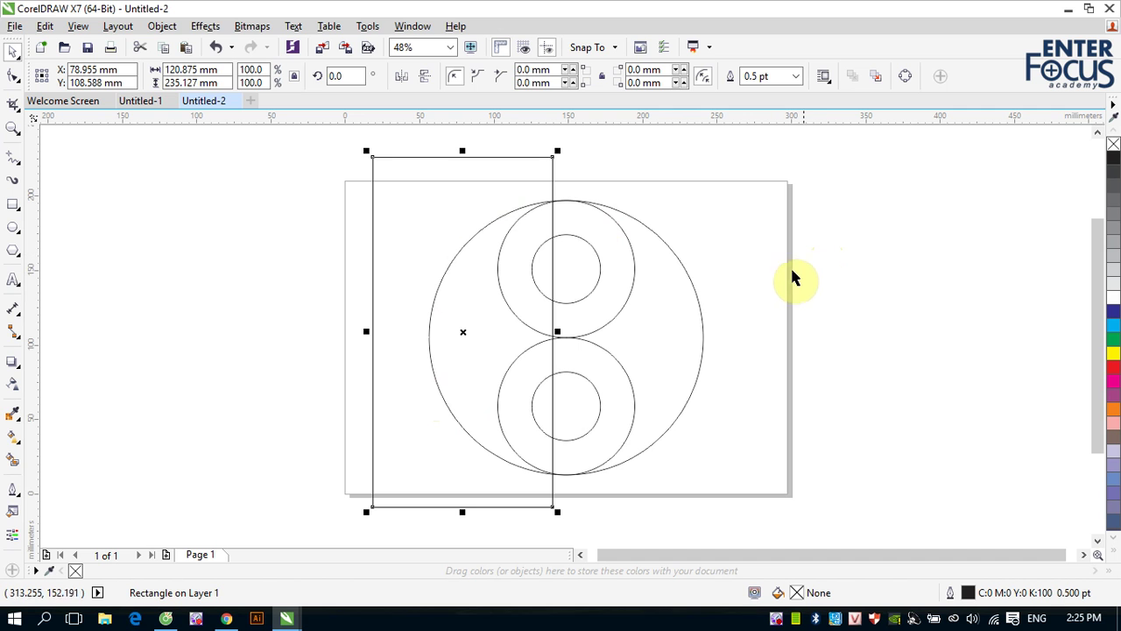
pyautogui.moveTo(367, 330); pyautogui.dragTo(624, 355)
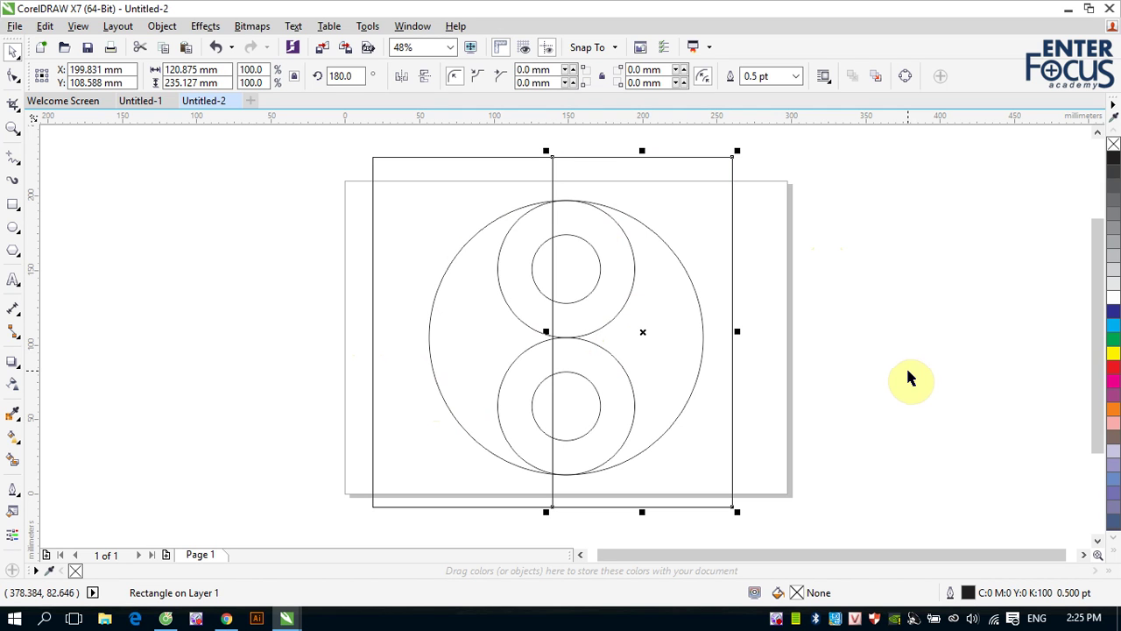
pyautogui.click(907, 377)
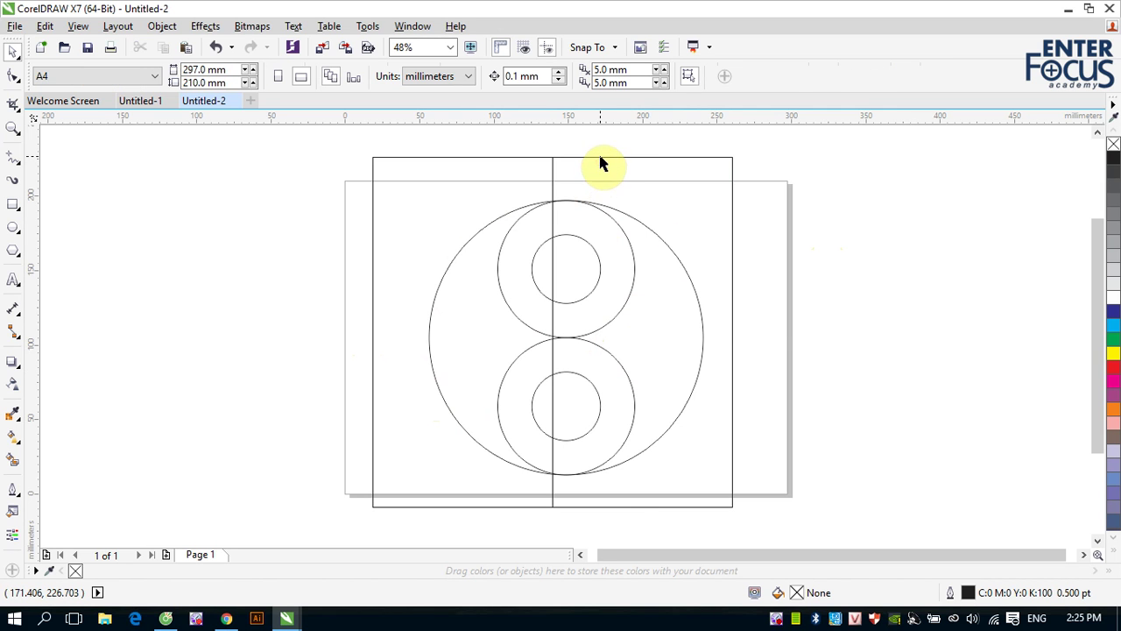
# Group the two rectangles and centre the group on the large circle so their shared edge runs through its middle
pyautogui.click(566, 158)
pyautogui.keyDown('shift'); pyautogui.click(499, 158); pyautogui.keyUp('shift')
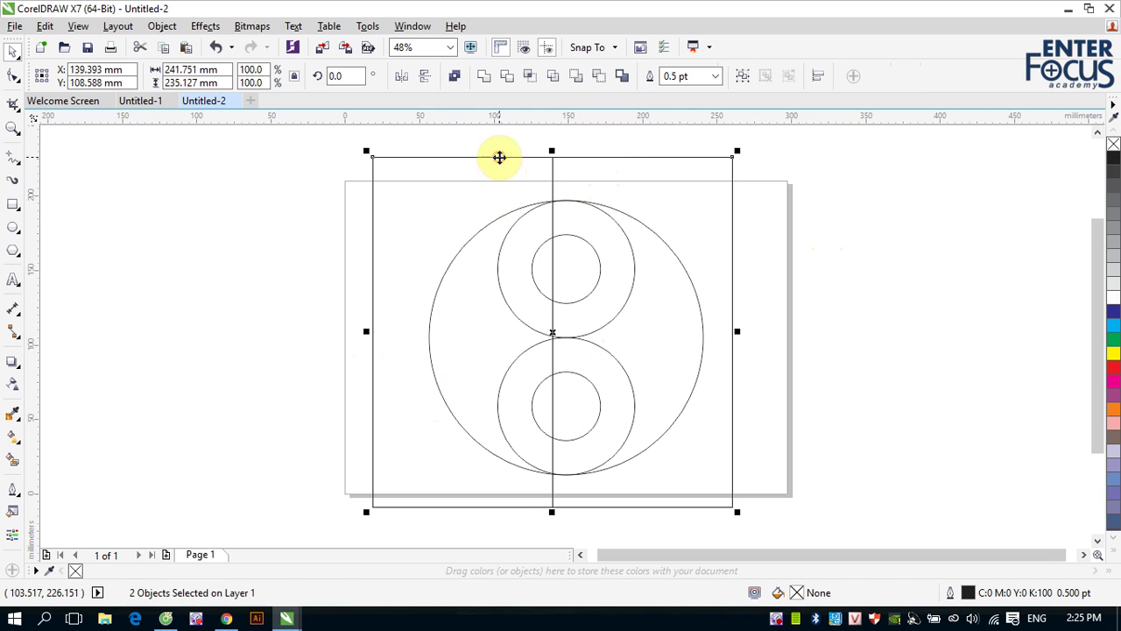
pyautogui.click(743, 76)
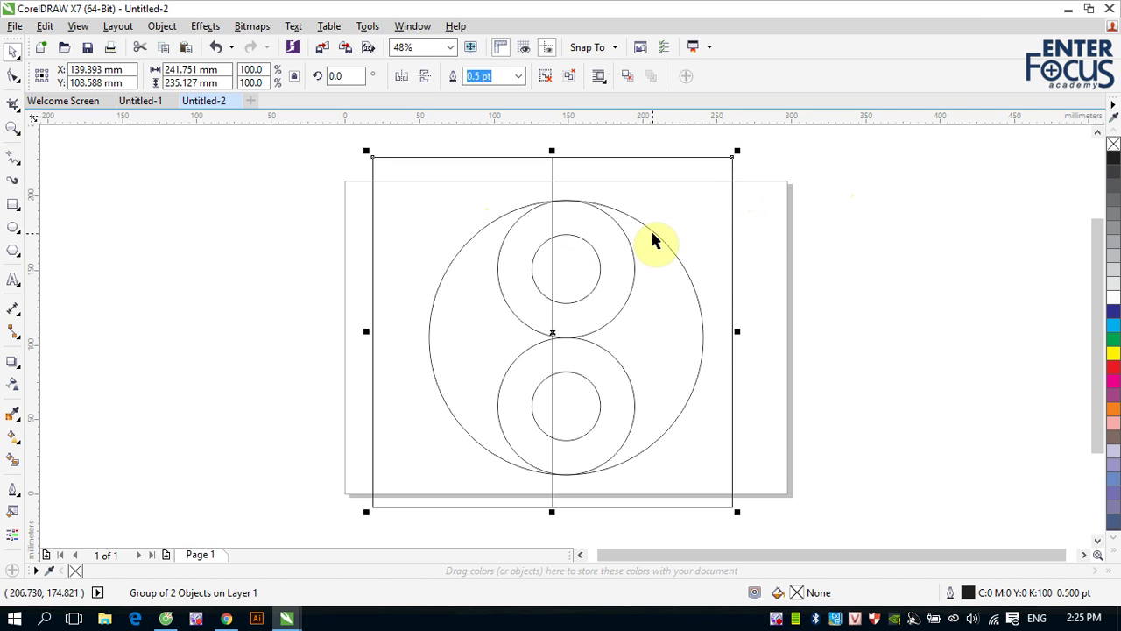
pyautogui.hotkey('ctrl', 'u')
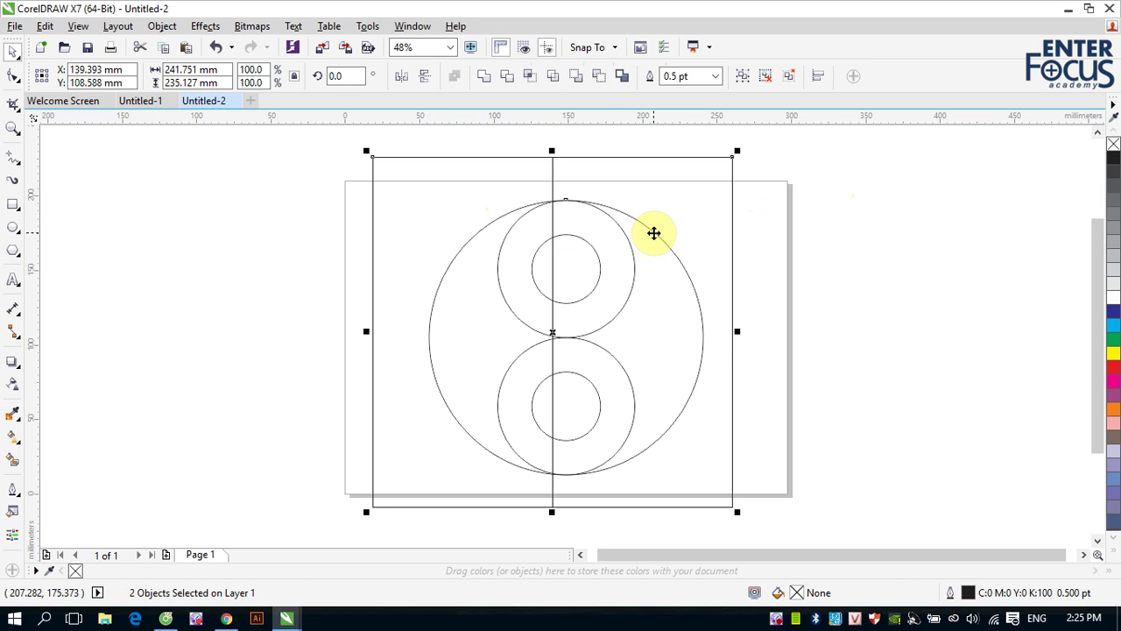
pyautogui.press('p')
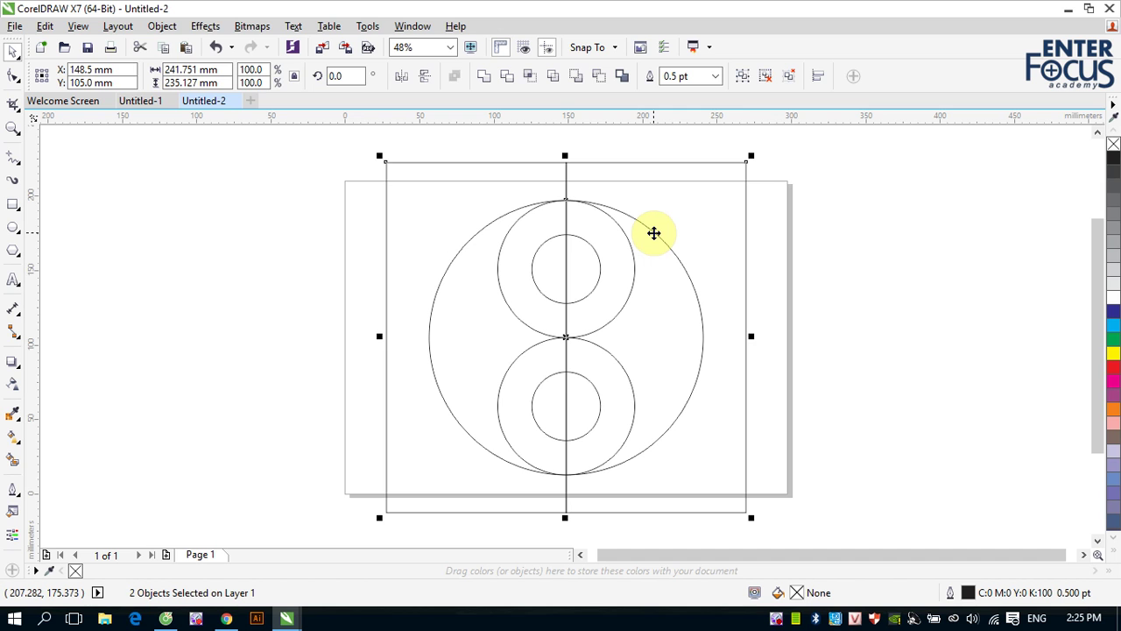
pyautogui.click(827, 274)
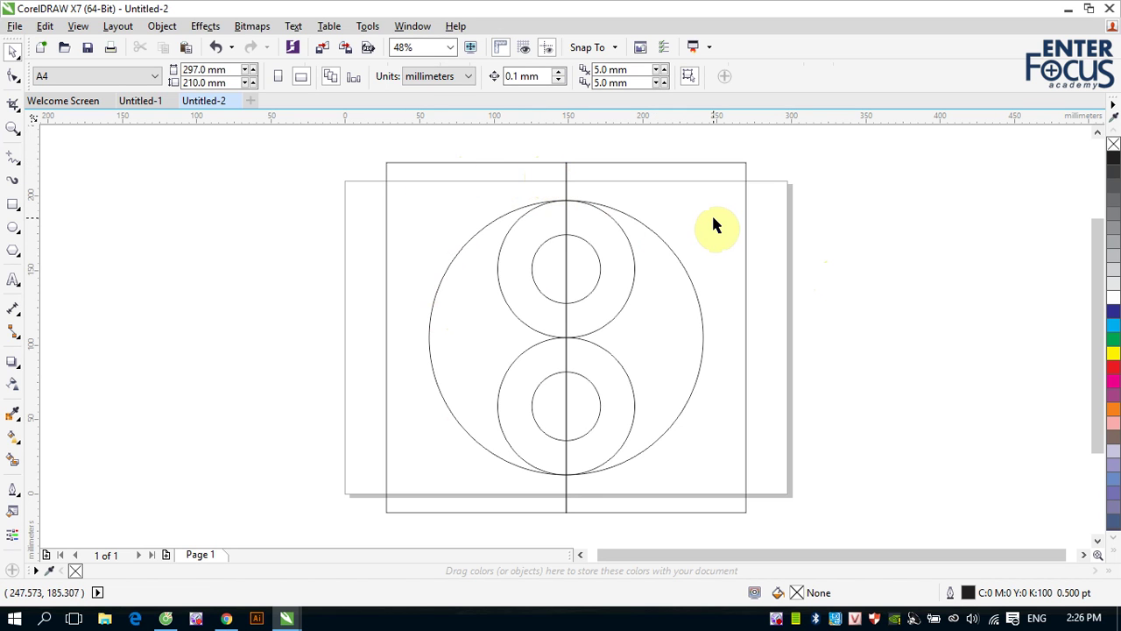
# Delete the right rectangle and subtract the left one from the large circle, leaving only its right half
pyautogui.keyDown('ctrl'); pyautogui.click(707, 163); pyautogui.keyUp('ctrl')
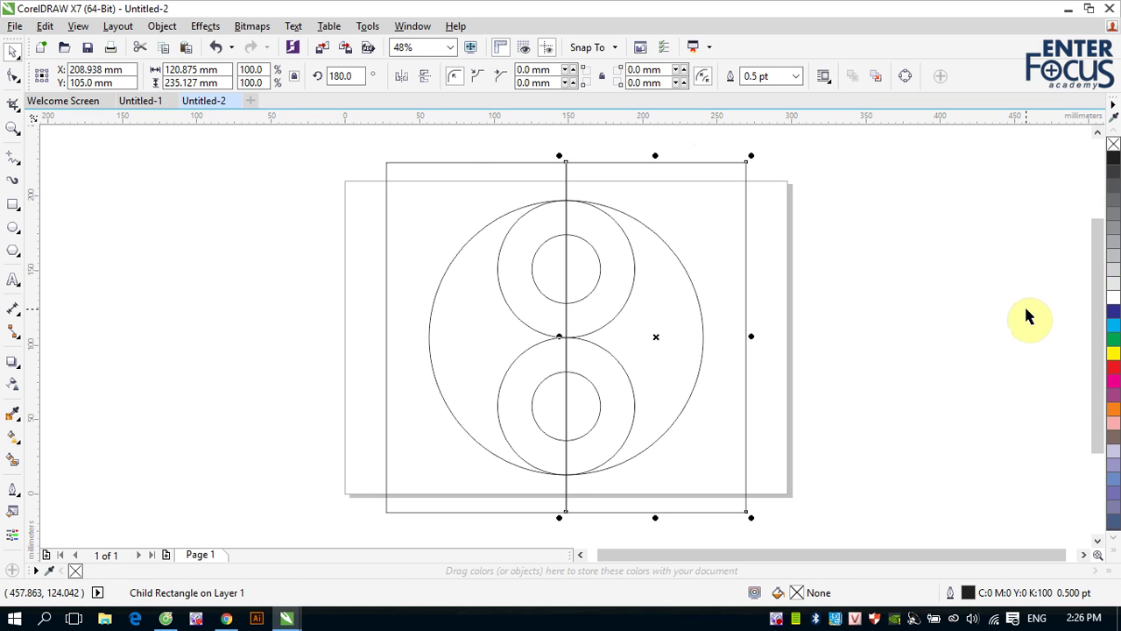
pyautogui.press('Delete')
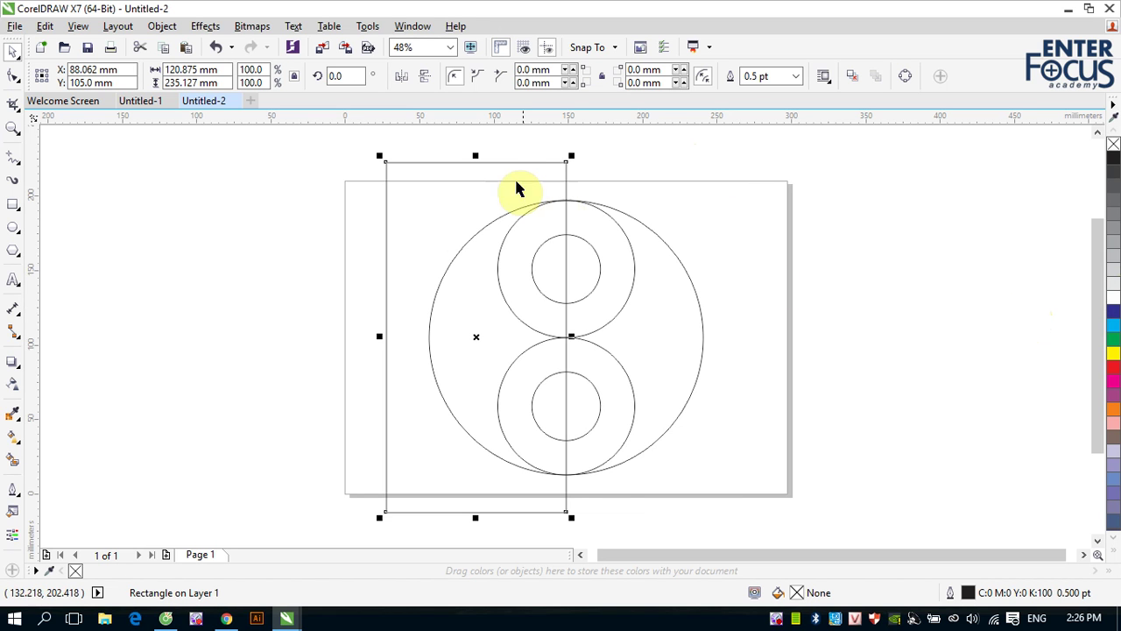
pyautogui.keyDown('shift'); pyautogui.click(659, 238); pyautogui.keyUp('shift')
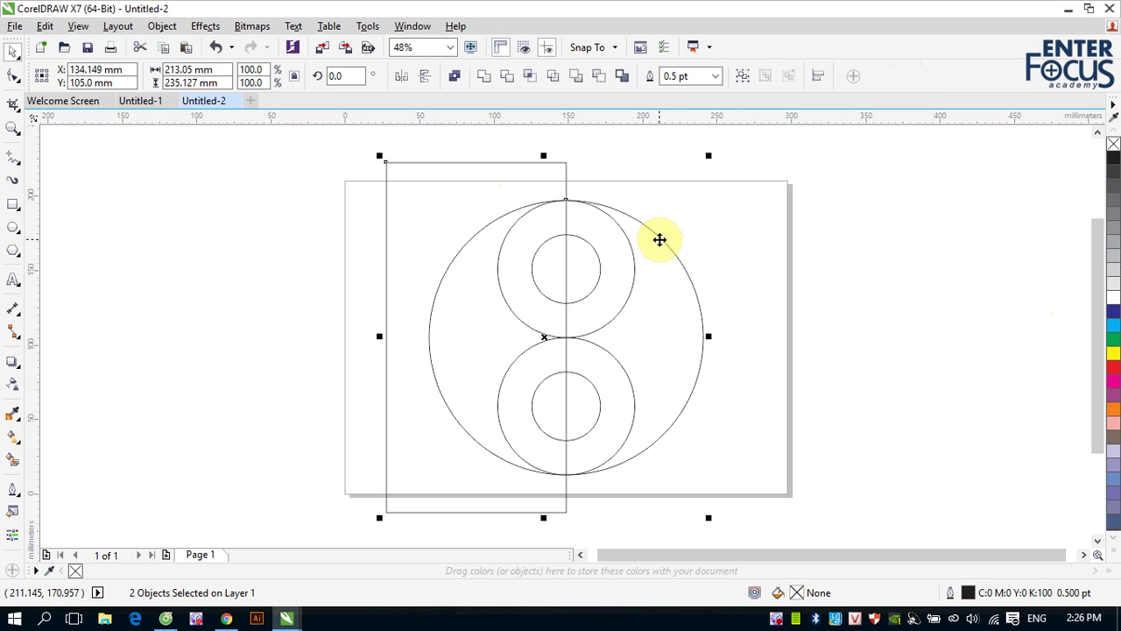
pyautogui.click(575, 79)
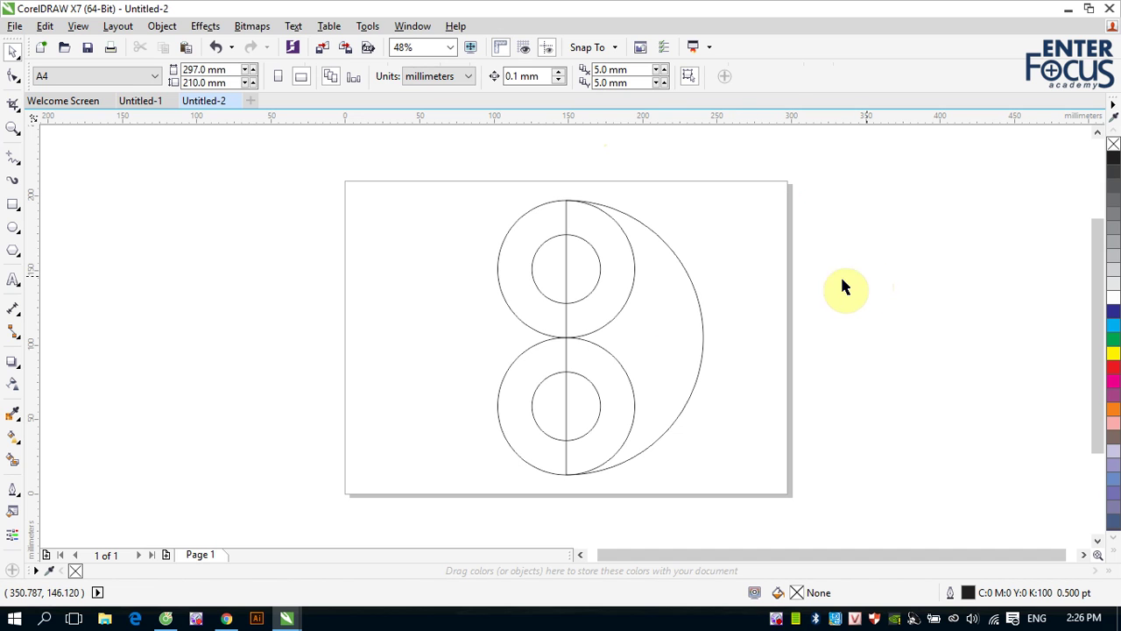
# Mirror a copy of the large right half circle to the left across its straight edge
pyautogui.click(691, 297)
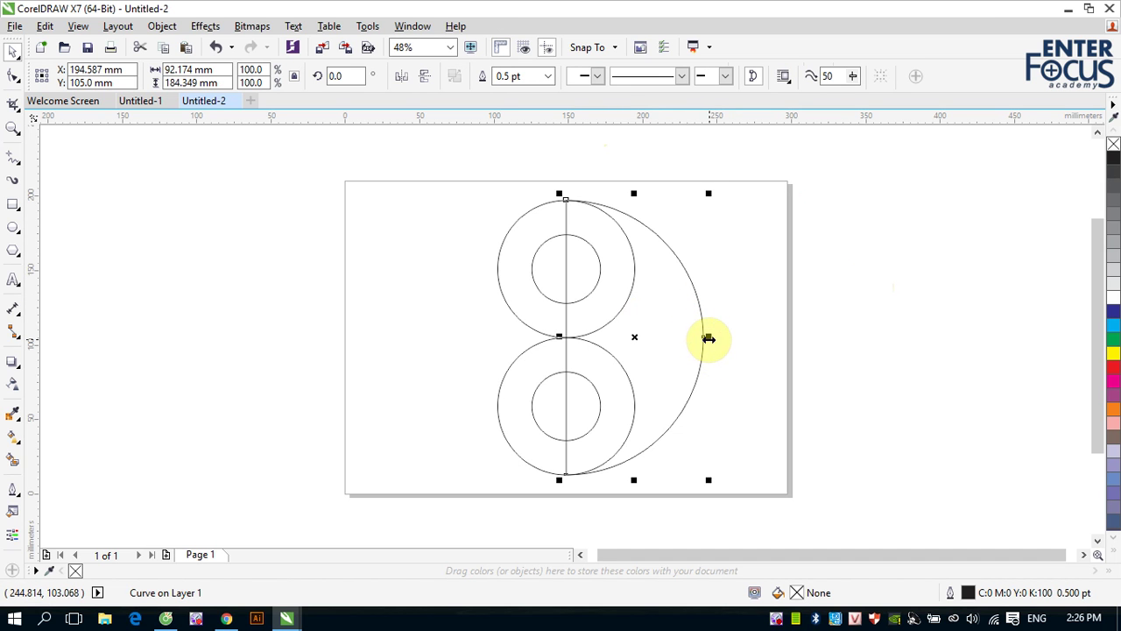
pyautogui.moveTo(707, 337); pyautogui.dragTo(526, 332)
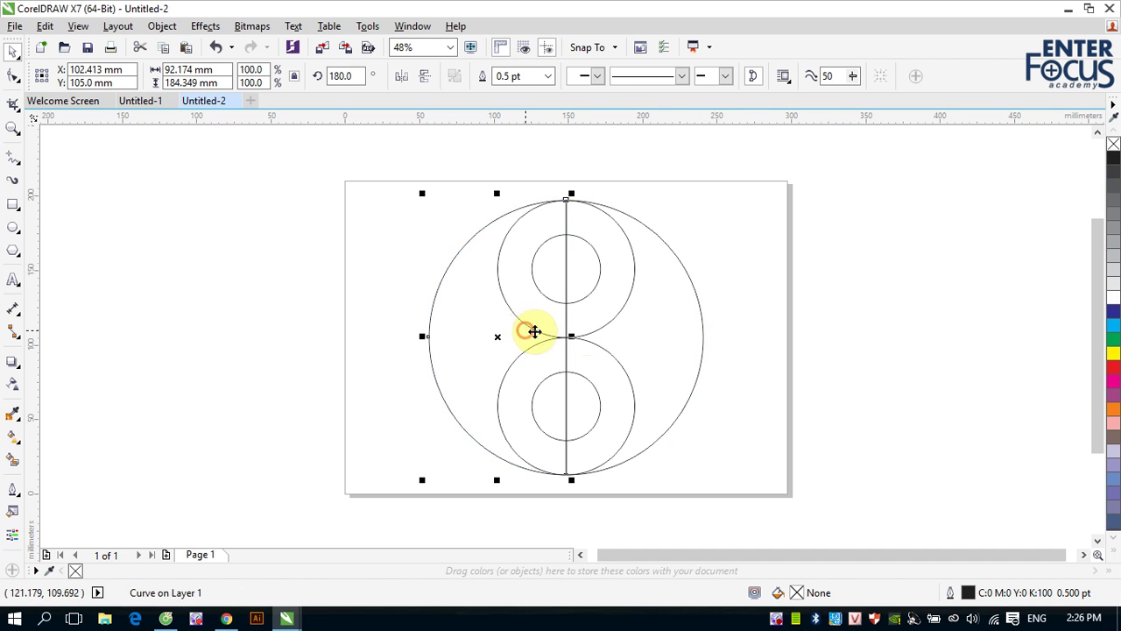
pyautogui.click(880, 364)
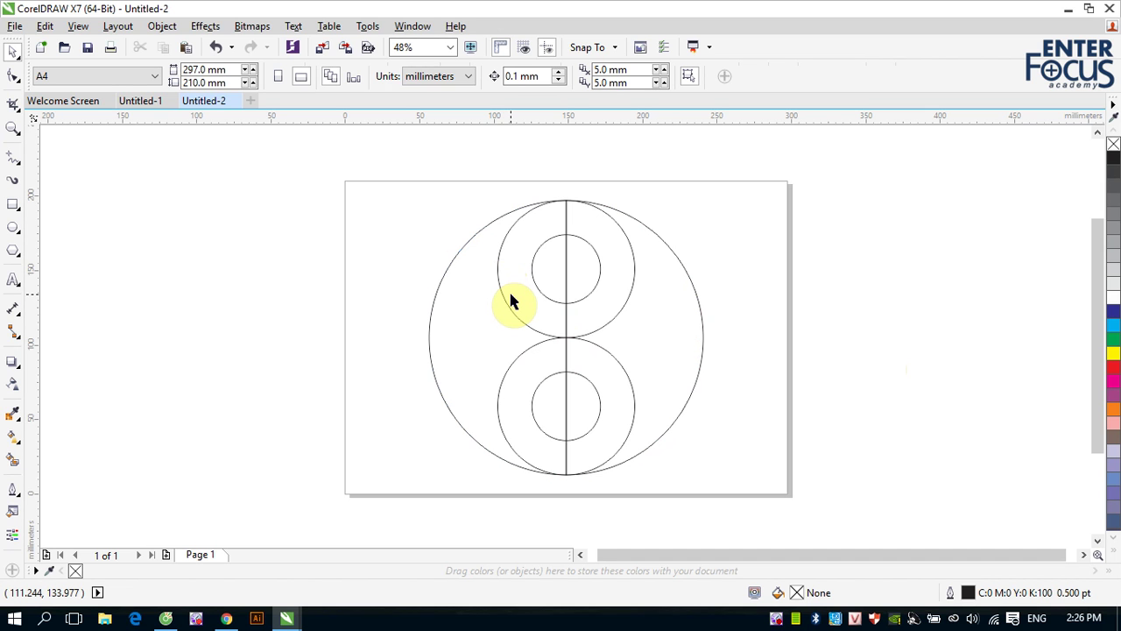
# Trim the left half of the large circle with the upper medium circle
pyautogui.click(513, 254)
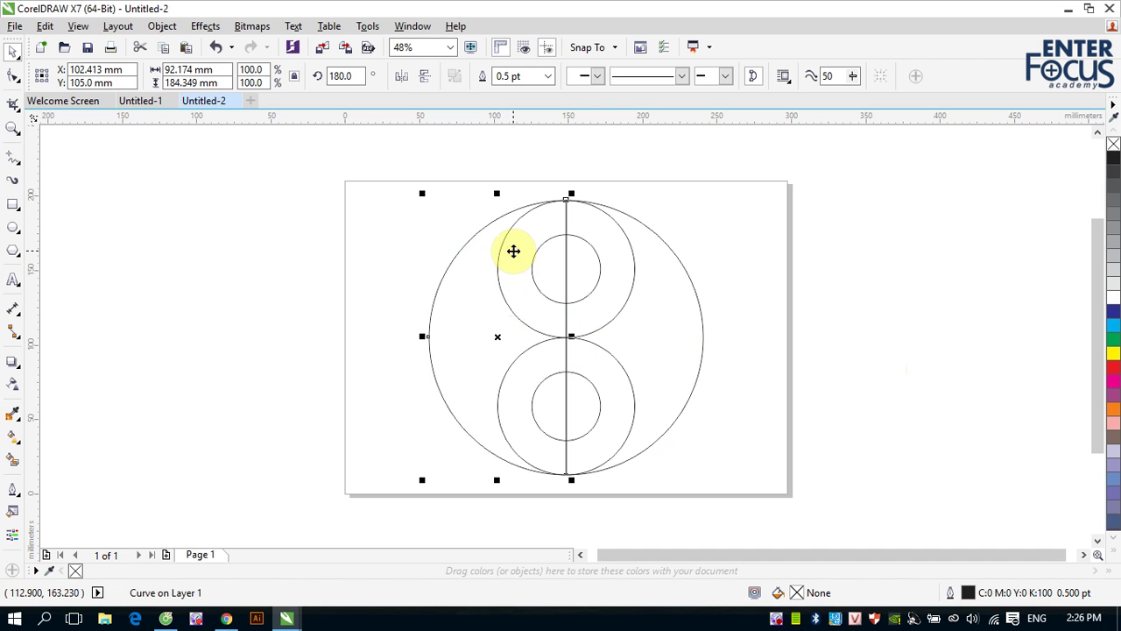
pyautogui.click(605, 225)
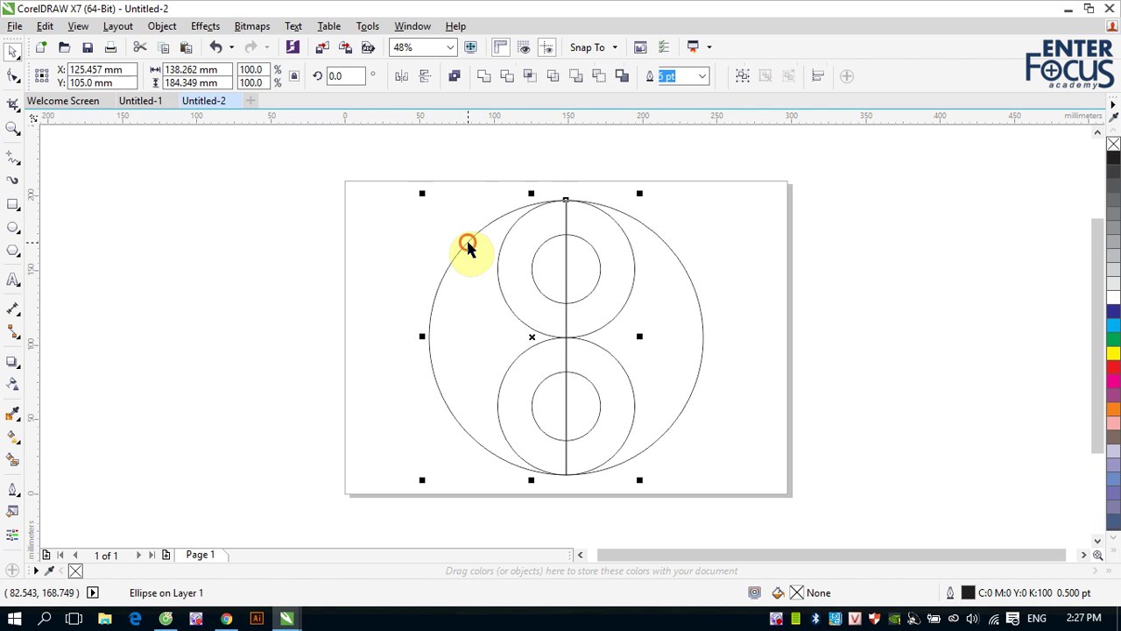
pyautogui.keyDown('shift'); pyautogui.click(467, 250); pyautogui.keyUp('shift')
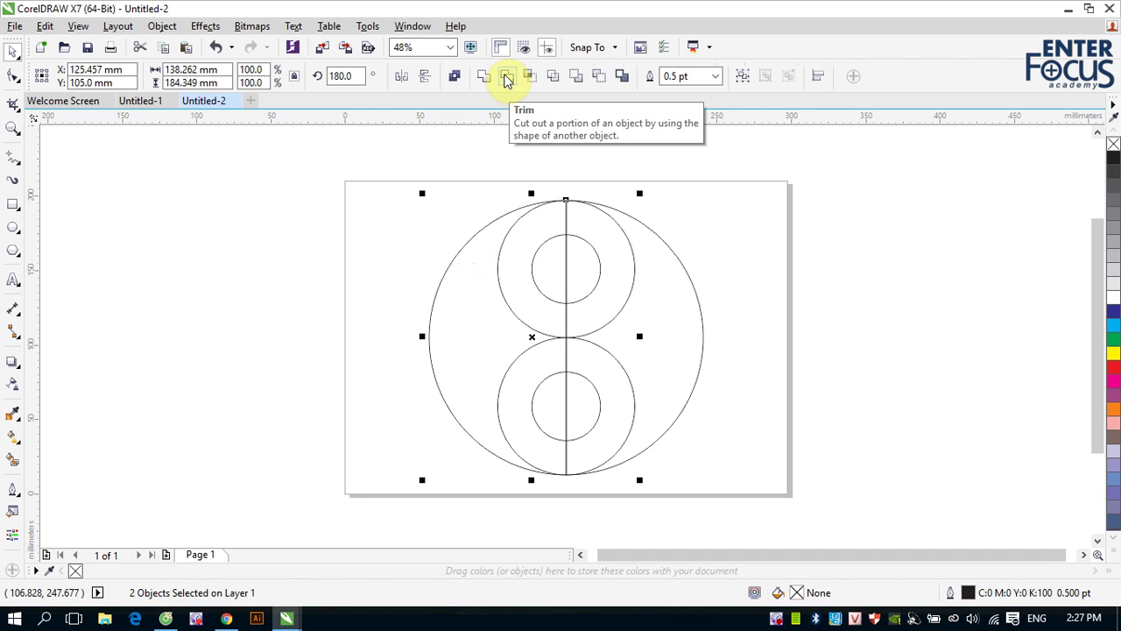
pyautogui.click(507, 80)
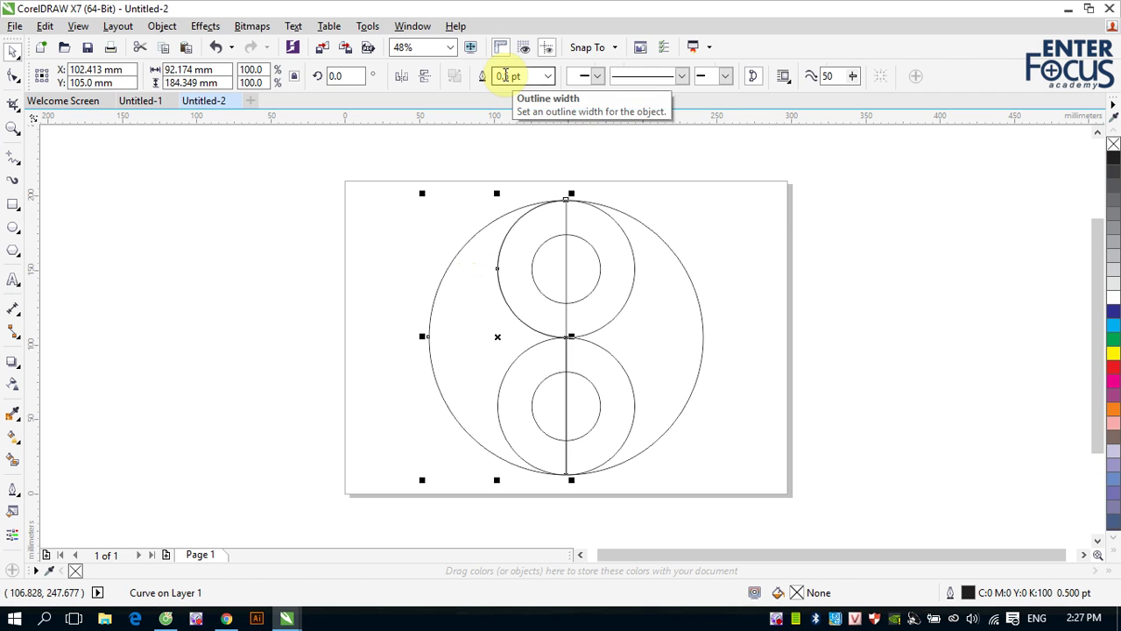
pyautogui.click(773, 191)
# Weld the upper medium circle to the right half of the large circle
pyautogui.click(592, 232)
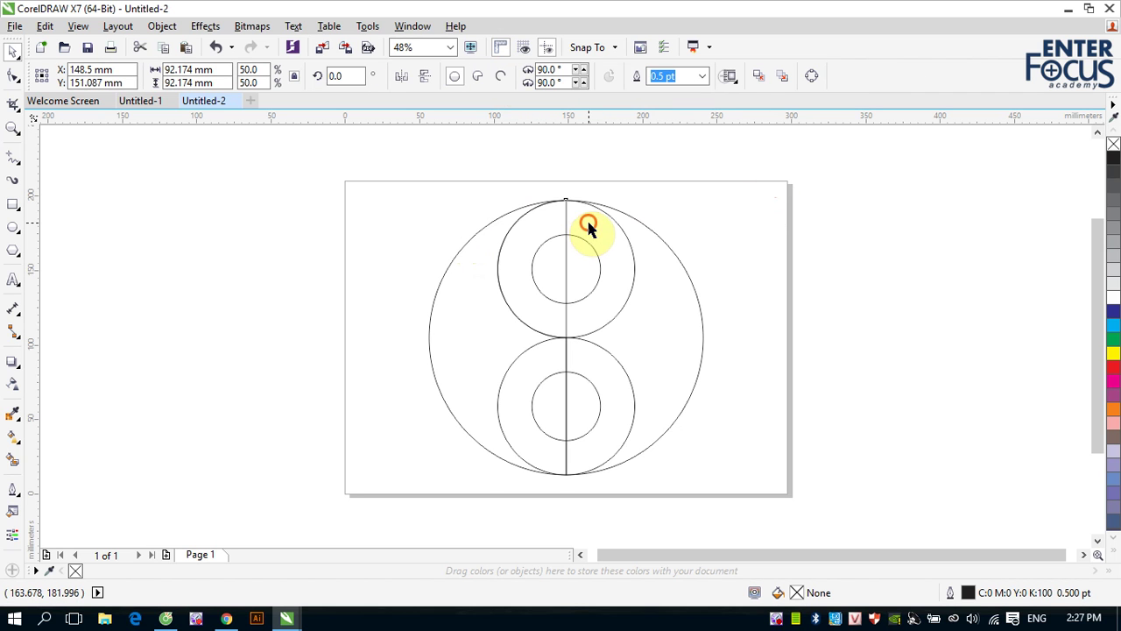
pyautogui.keyDown('shift'); pyautogui.click(651, 230); pyautogui.keyUp('shift')
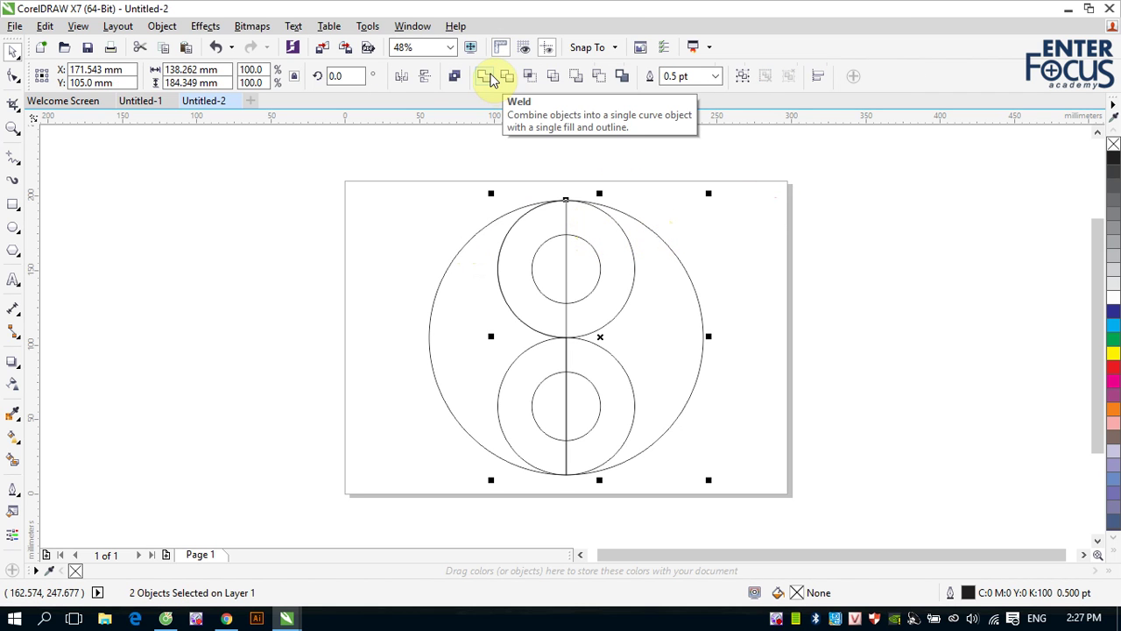
pyautogui.click(487, 77)
pyautogui.click(836, 221)
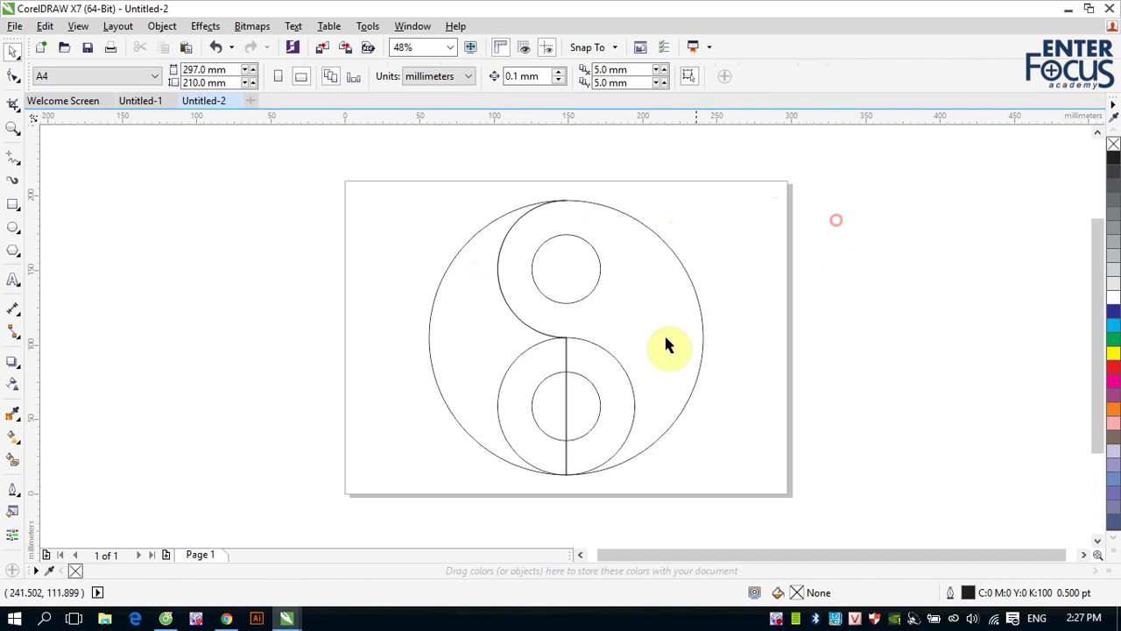
# Trim the welded right-hand shape with the lower medium circle
pyautogui.click(614, 379)
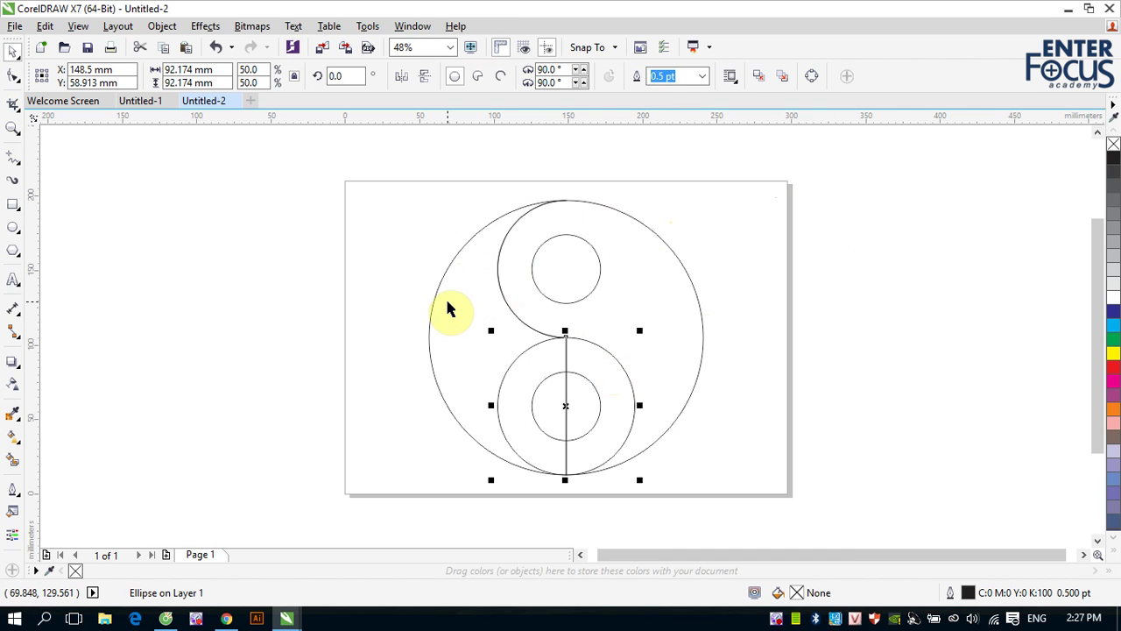
pyautogui.keyDown('shift'); pyautogui.click(703, 322); pyautogui.keyUp('shift')
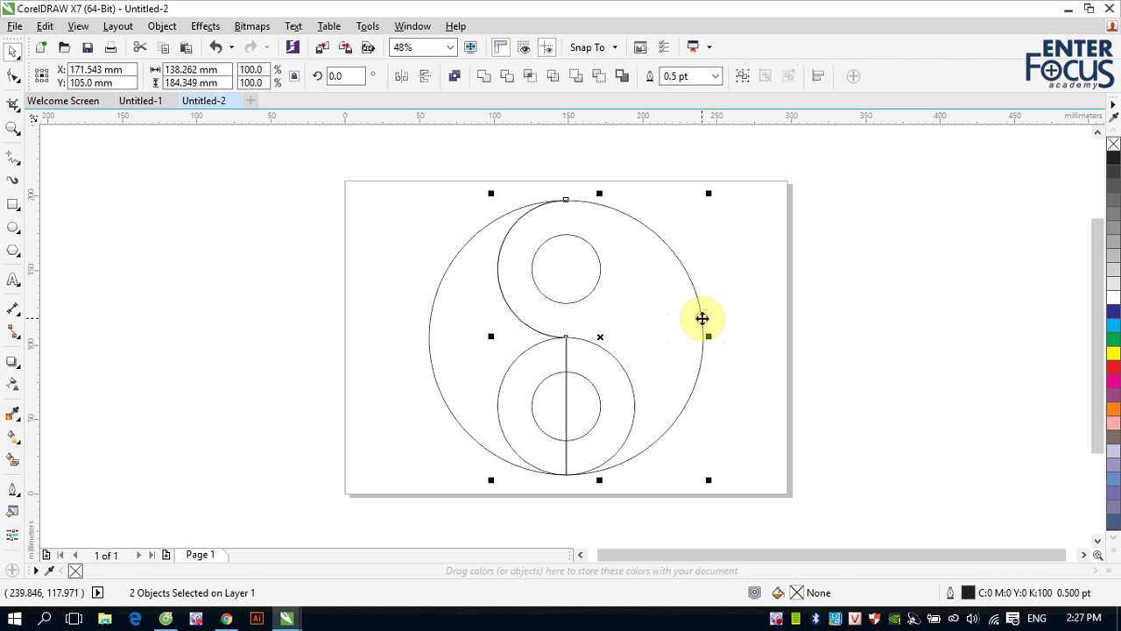
pyautogui.click(507, 78)
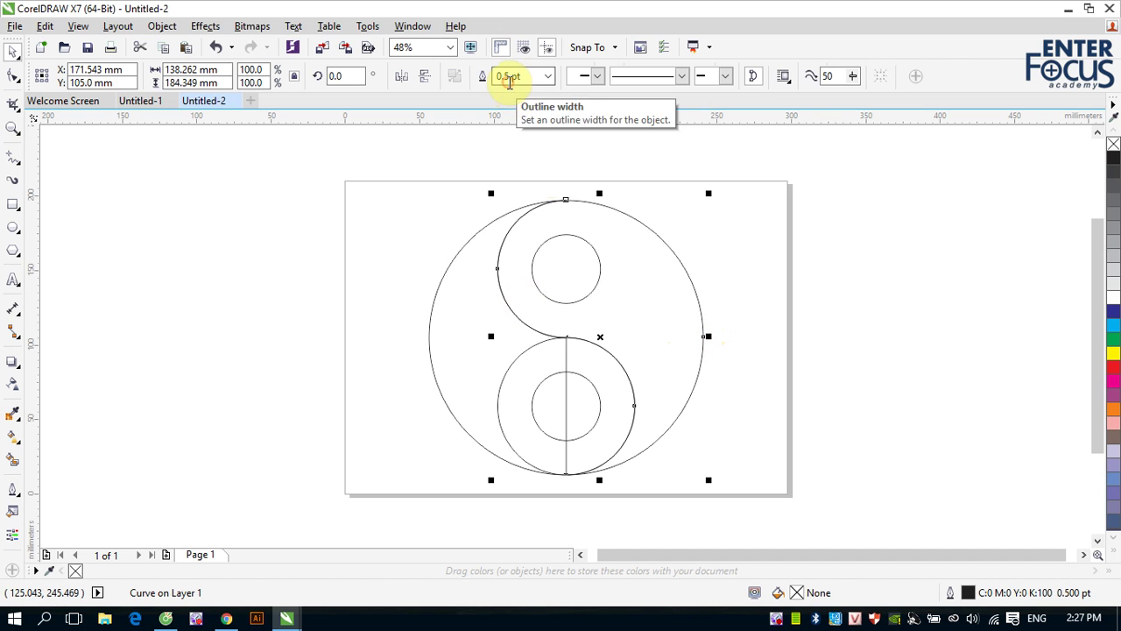
pyautogui.click(800, 293)
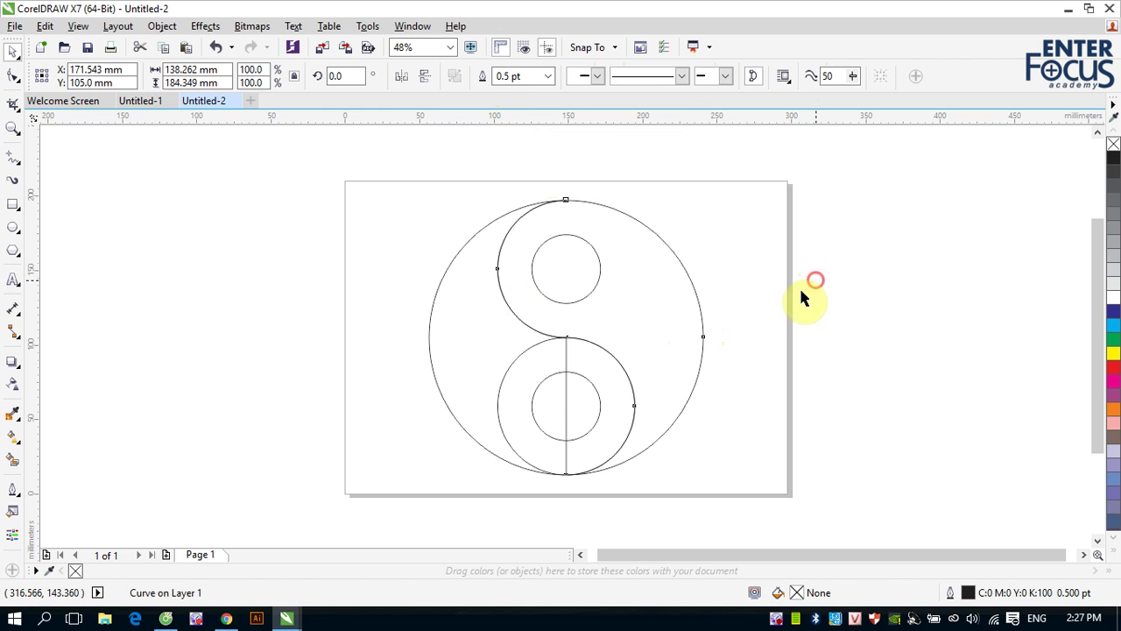
# Weld the lower medium circle to the left-hand shape to form the yin-yang S-curve
pyautogui.click(603, 359)
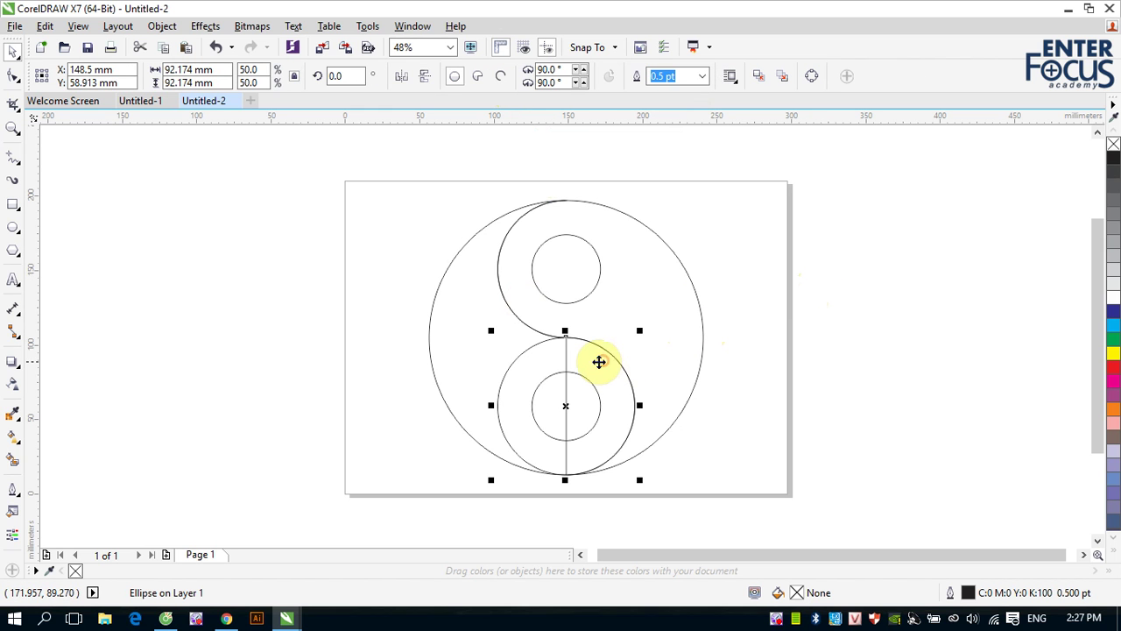
pyautogui.keyDown('shift'); pyautogui.click(433, 370); pyautogui.keyUp('shift')
pyautogui.click(484, 76)
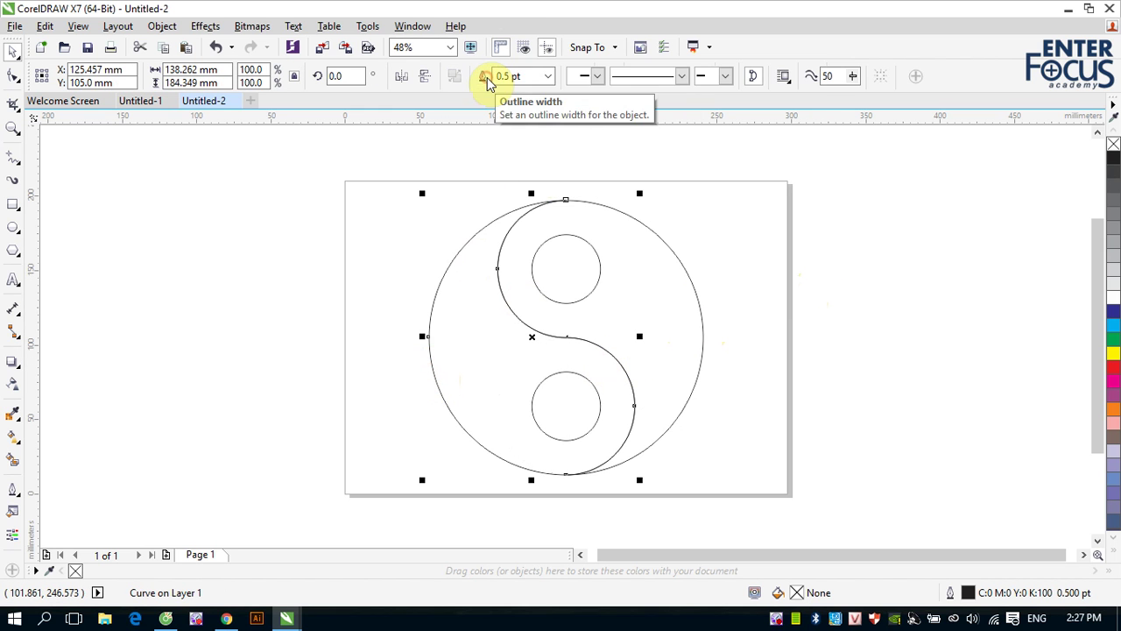
pyautogui.click(839, 241)
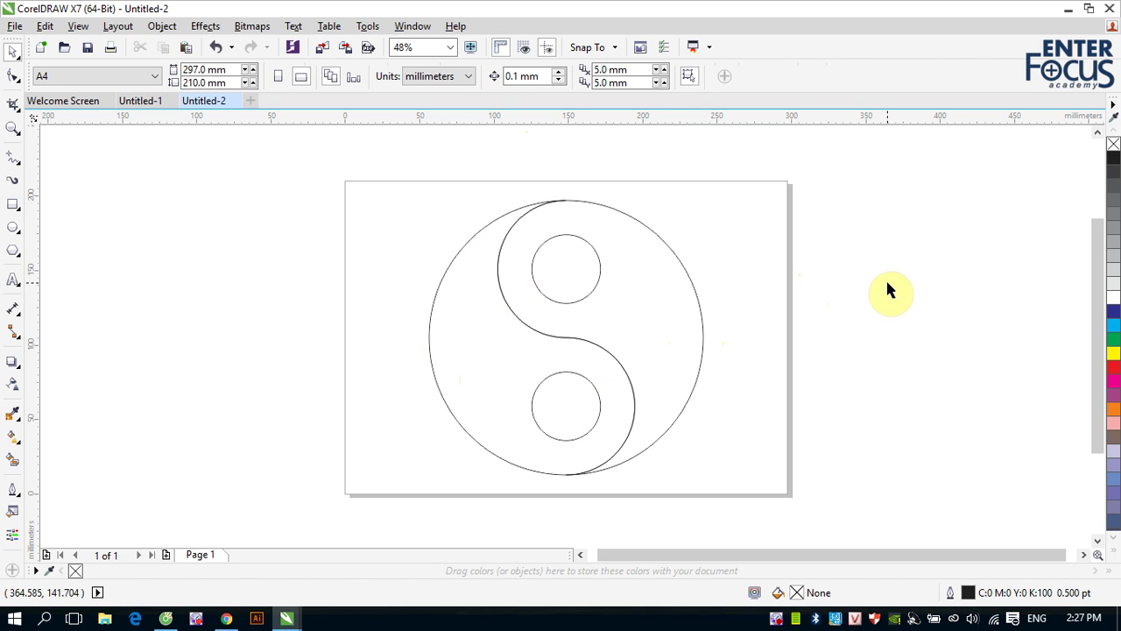
# Fill the upper small circle and the left-hand yin-yang shape with red
pyautogui.click(567, 303)
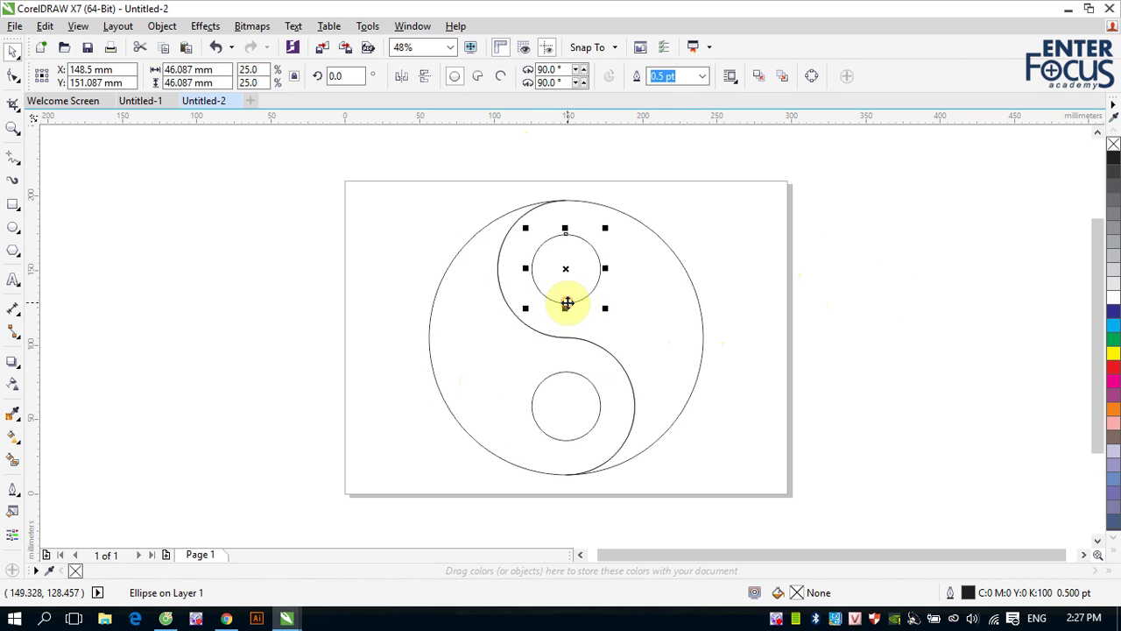
pyautogui.click(1113, 367)
pyautogui.click(501, 371)
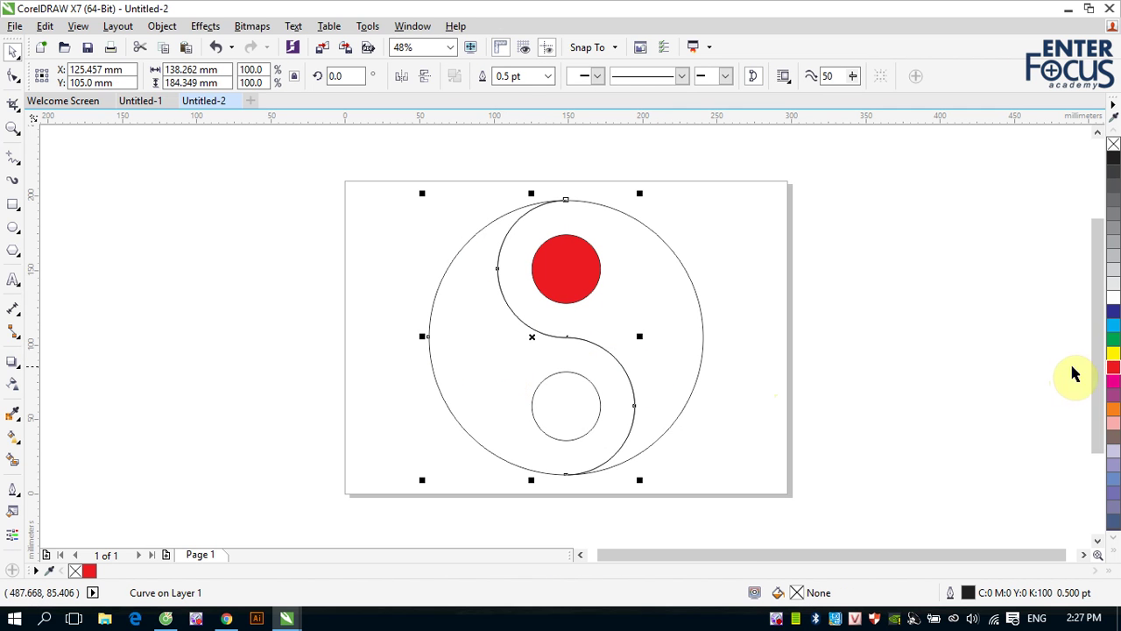
pyautogui.click(1113, 367)
pyautogui.click(866, 381)
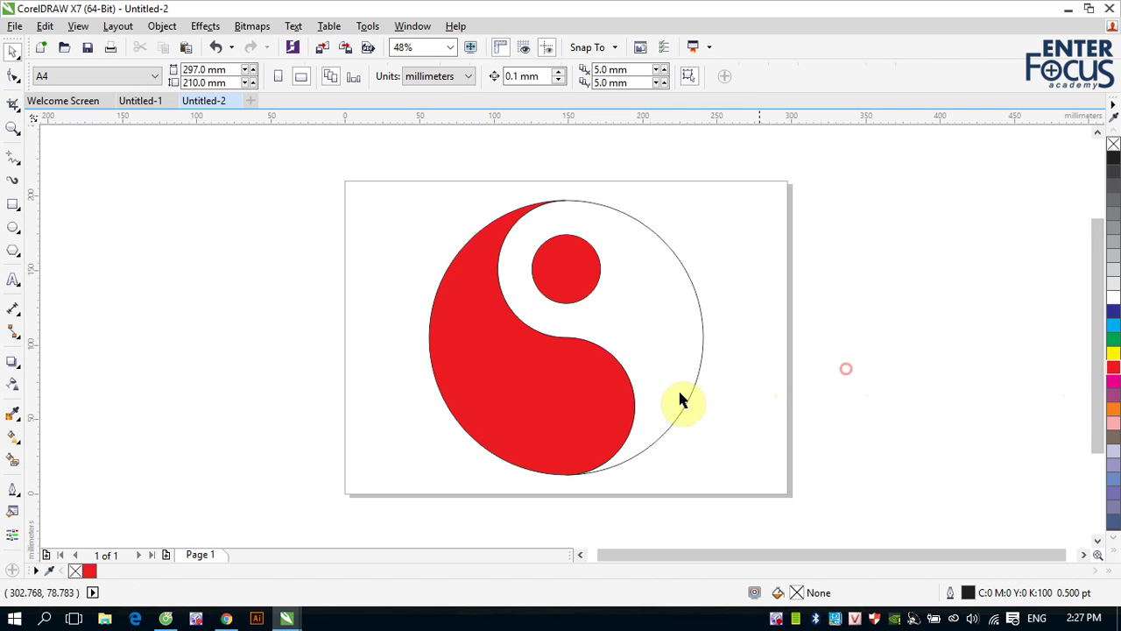
# Fill the right-hand yin-yang shape and the lower small circle with black
pyautogui.click(648, 226)
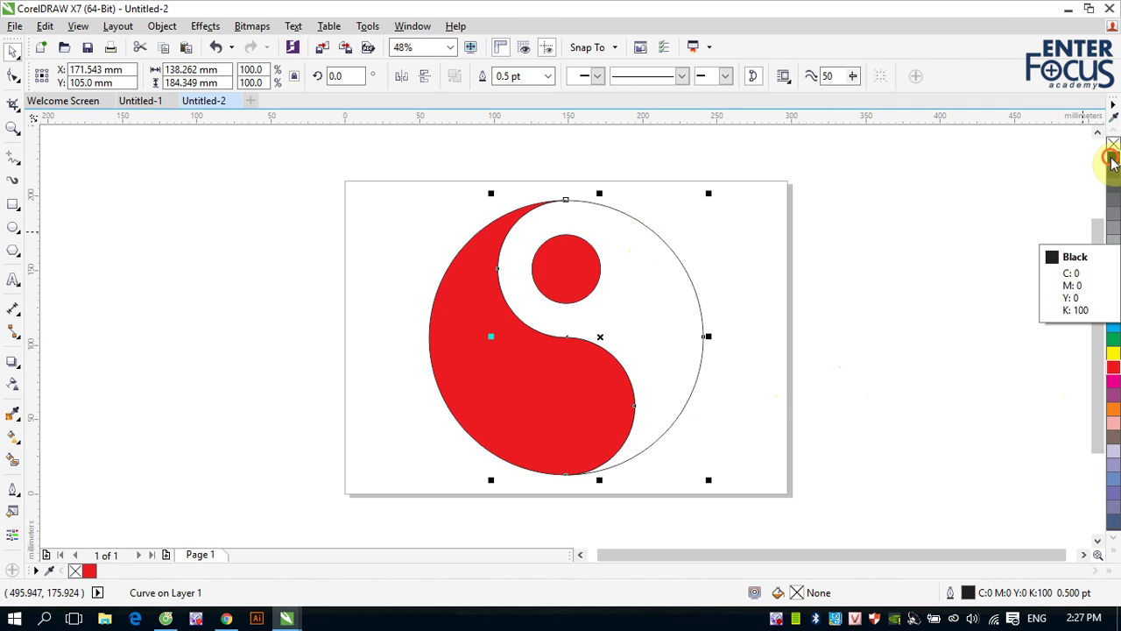
pyautogui.click(1114, 158)
pyautogui.click(887, 337)
pyautogui.moveTo(462, 495); pyautogui.dragTo(678, 341)
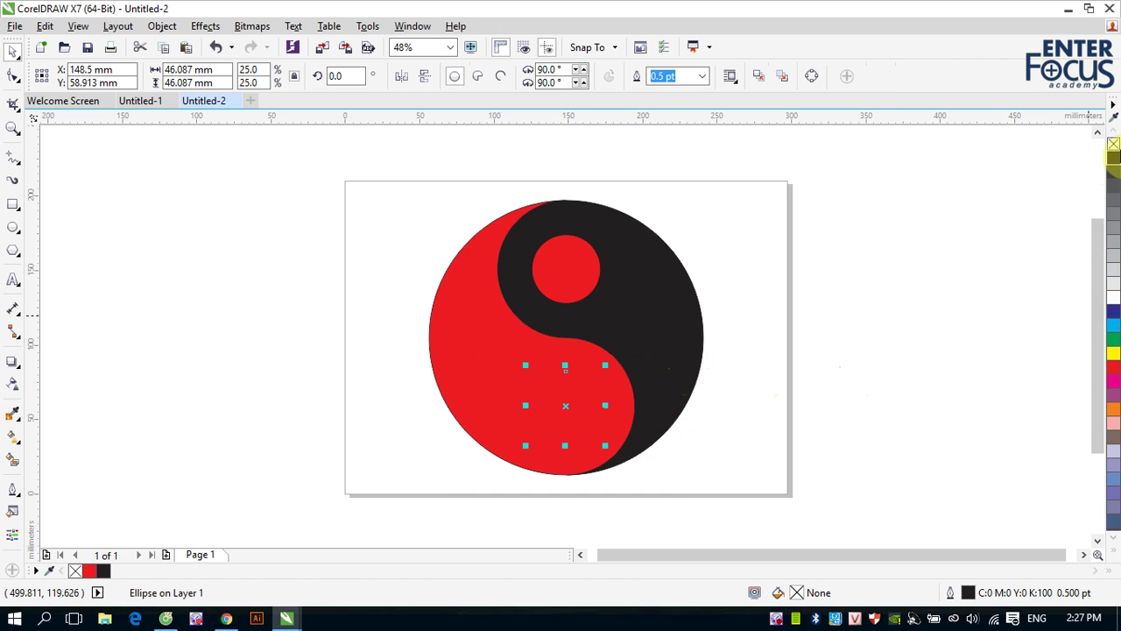
pyautogui.click(1113, 158)
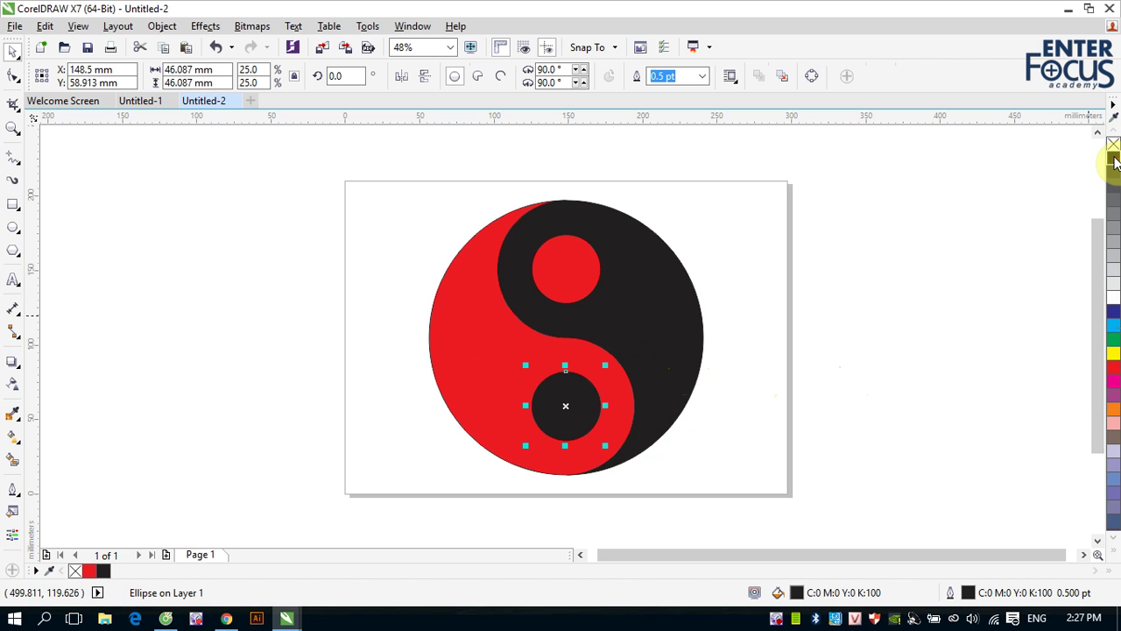
# Remove the outlines from all four yin-yang shapes and group them
pyautogui.moveTo(380, 178); pyautogui.dragTo(728, 491)
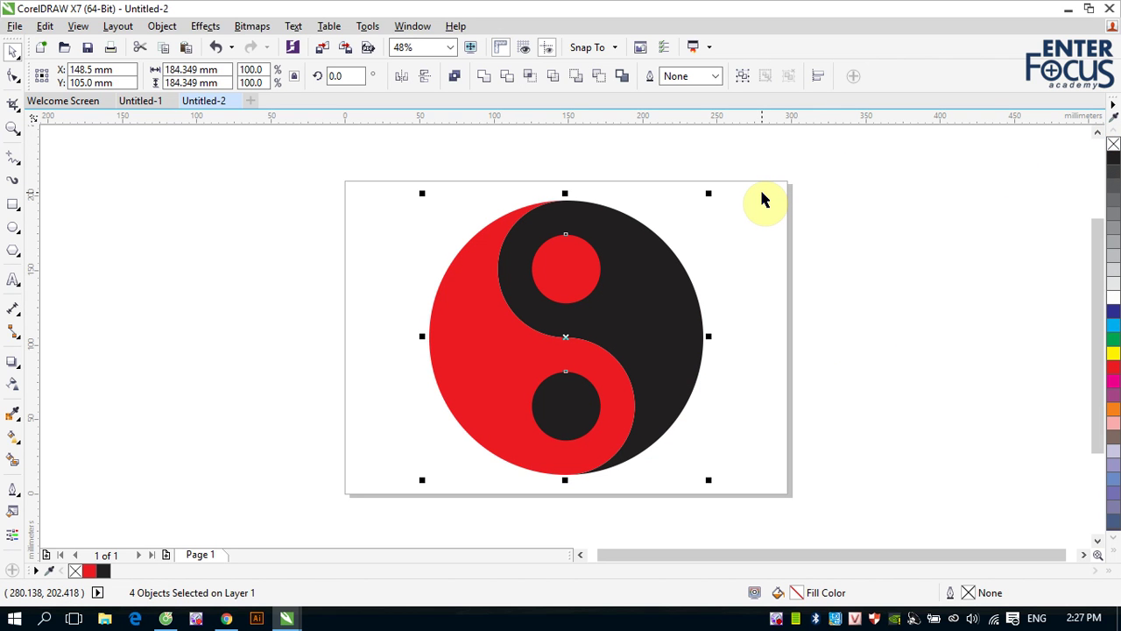
pyautogui.hotkey('ctrl', 'g')
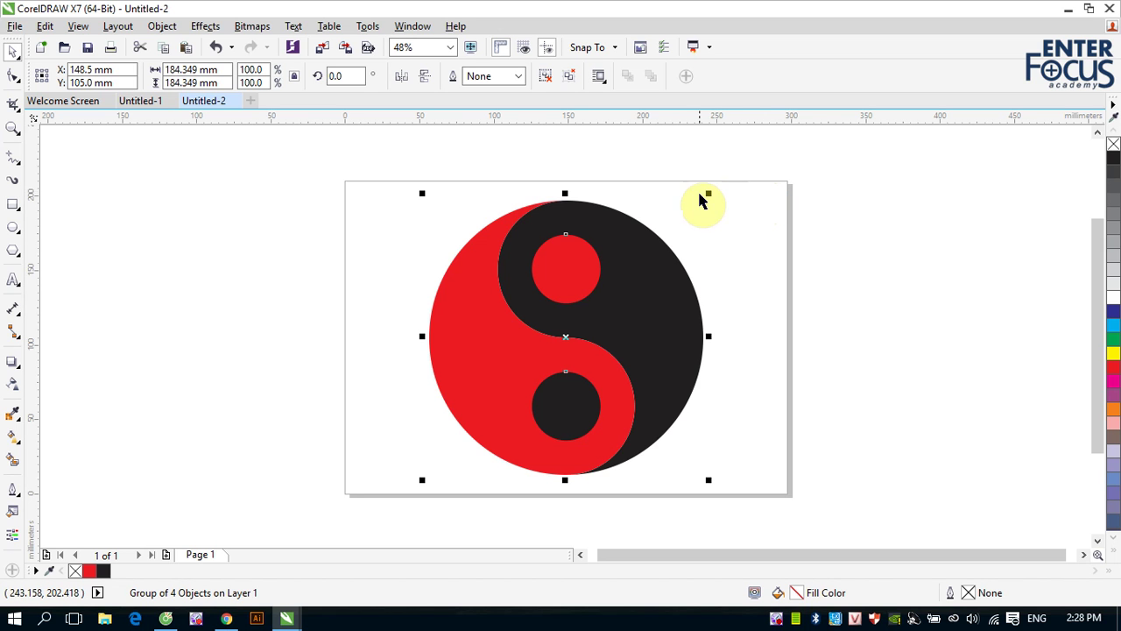
# Create a new A4 document named Untitled-3 in landscape orientation, 297 x 210 mm
pyautogui.click(251, 101)
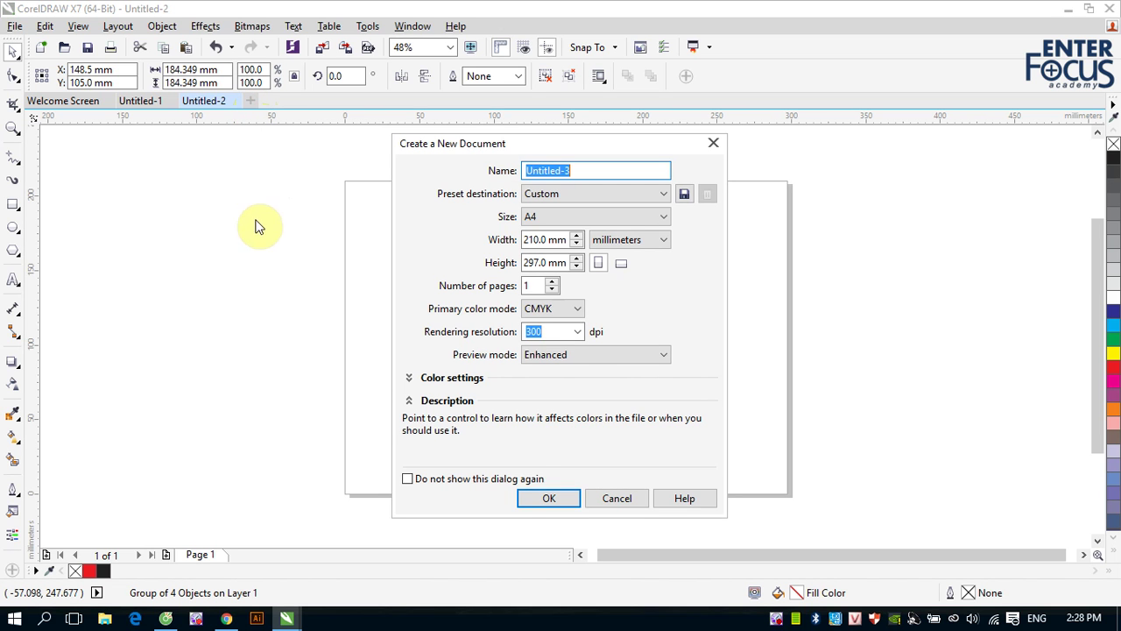
pyautogui.click(622, 267)
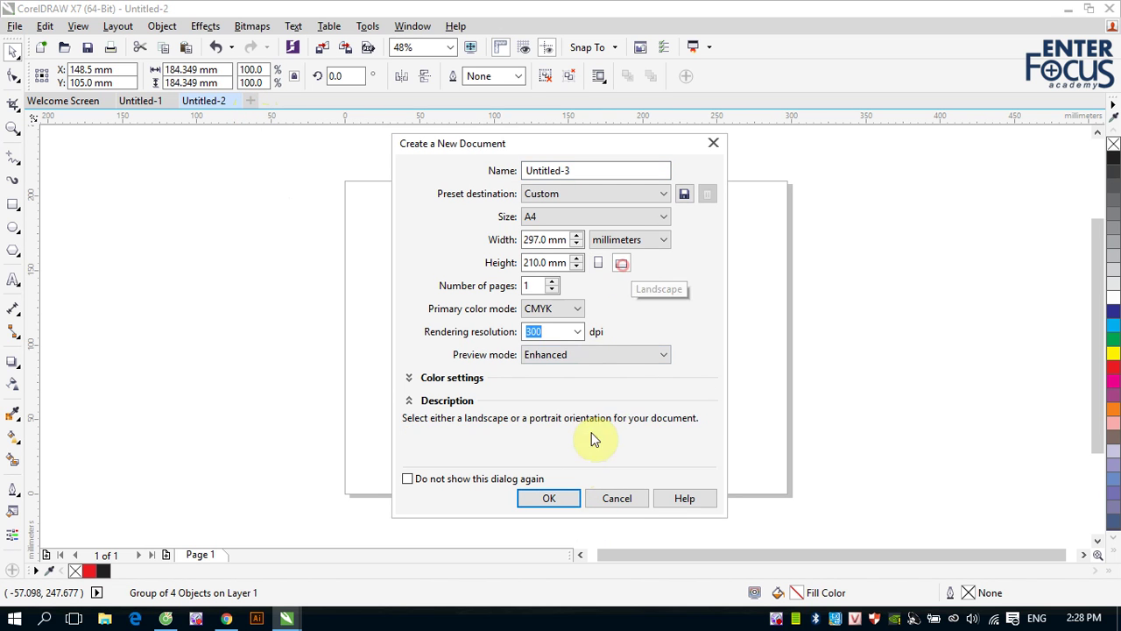
pyautogui.click(560, 497)
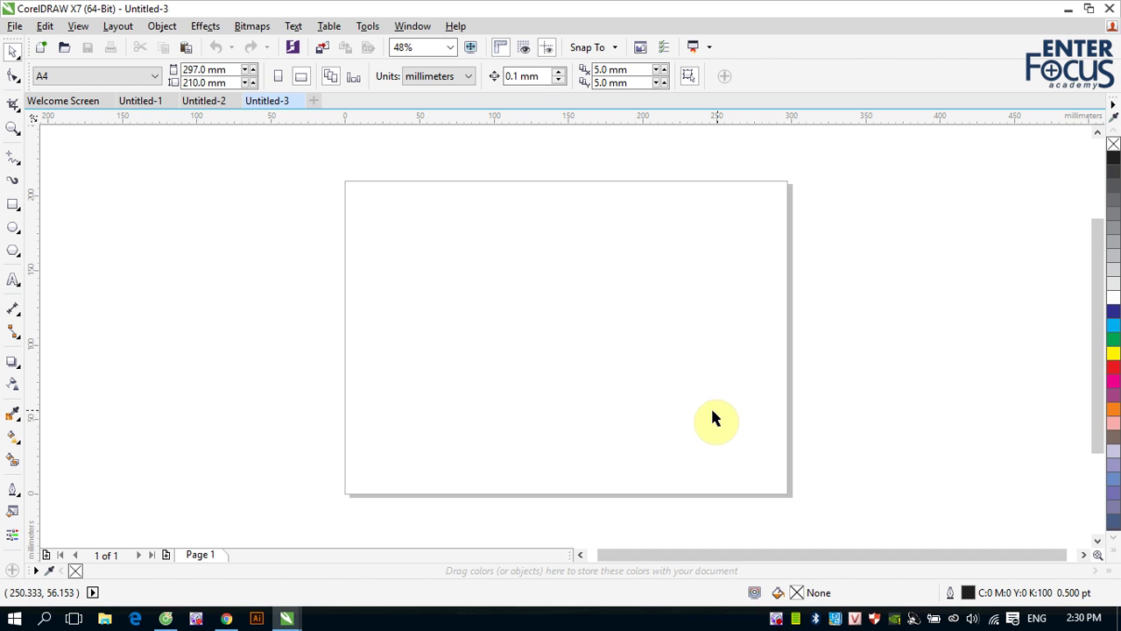
# Draw a circle about 120 mm in diameter on the left part of the page and add a concentric copy scaled to about 83%
pyautogui.click(13, 227)
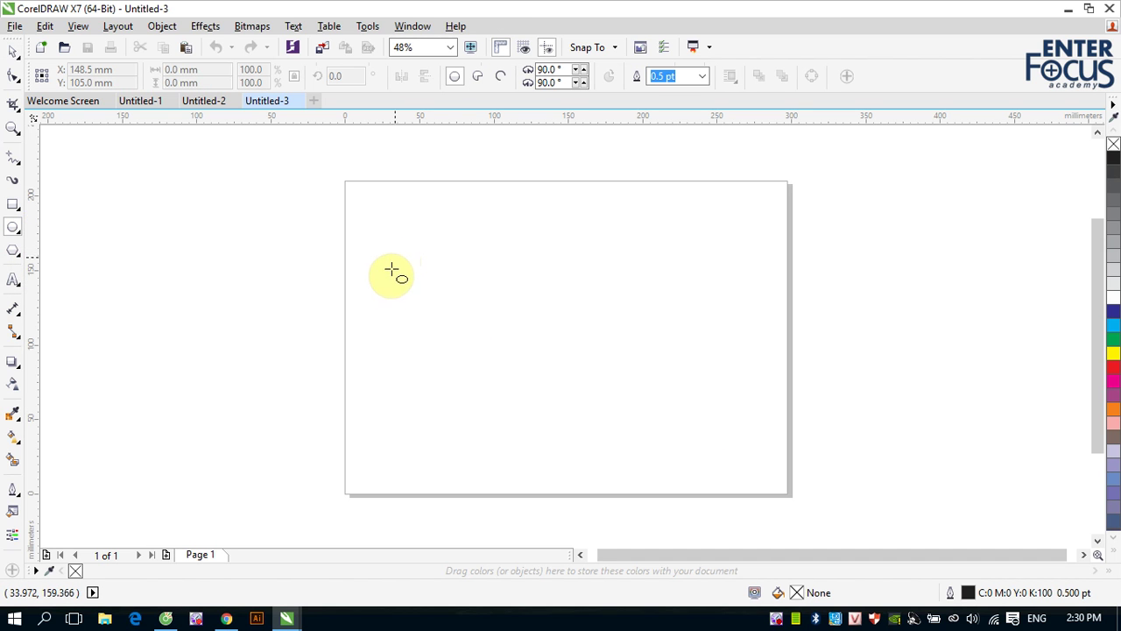
pyautogui.moveTo(380, 253)
pyautogui.mouseDown()
pyautogui.moveTo(489, 361)
pyautogui.moveTo(534, 436)
pyautogui.mouseUp()
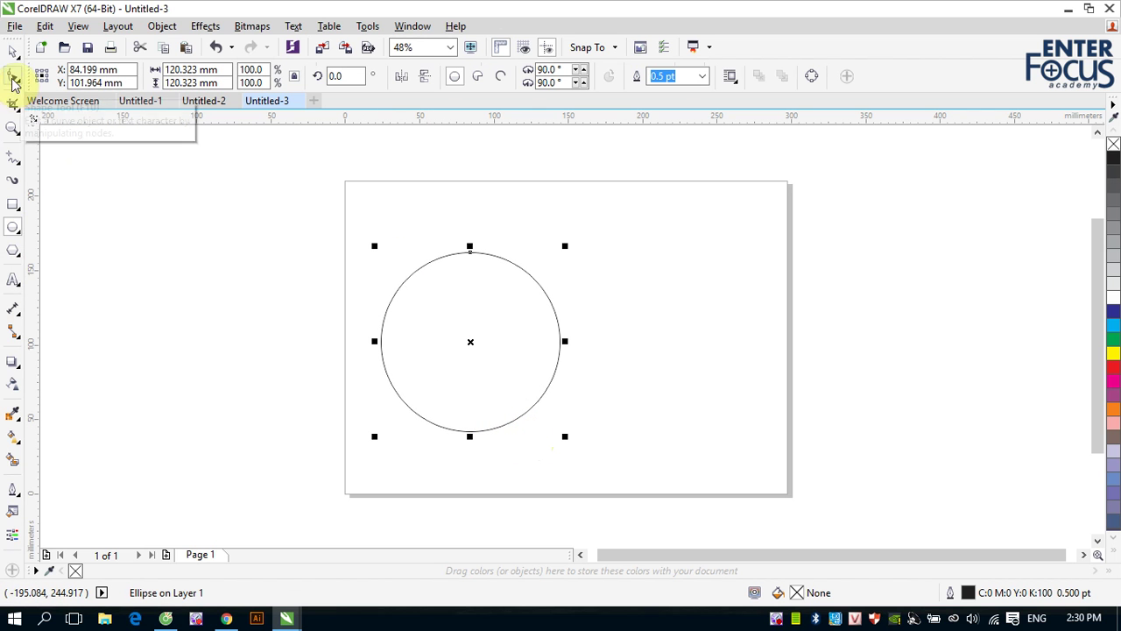
pyautogui.click(12, 52)
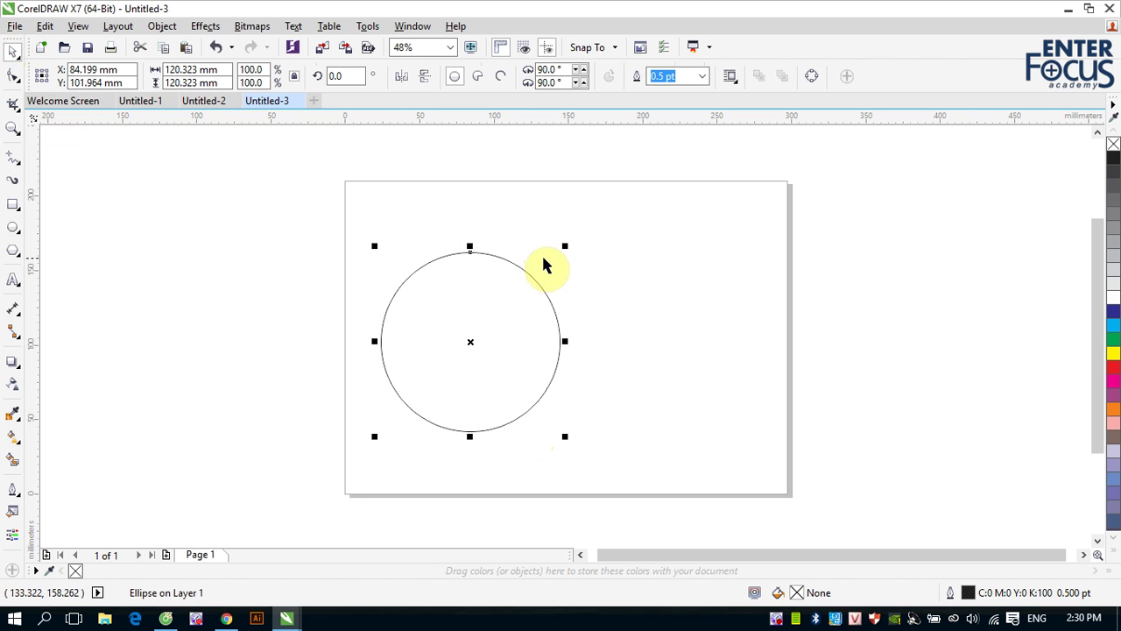
pyautogui.moveTo(565, 246); pyautogui.dragTo(551, 260)
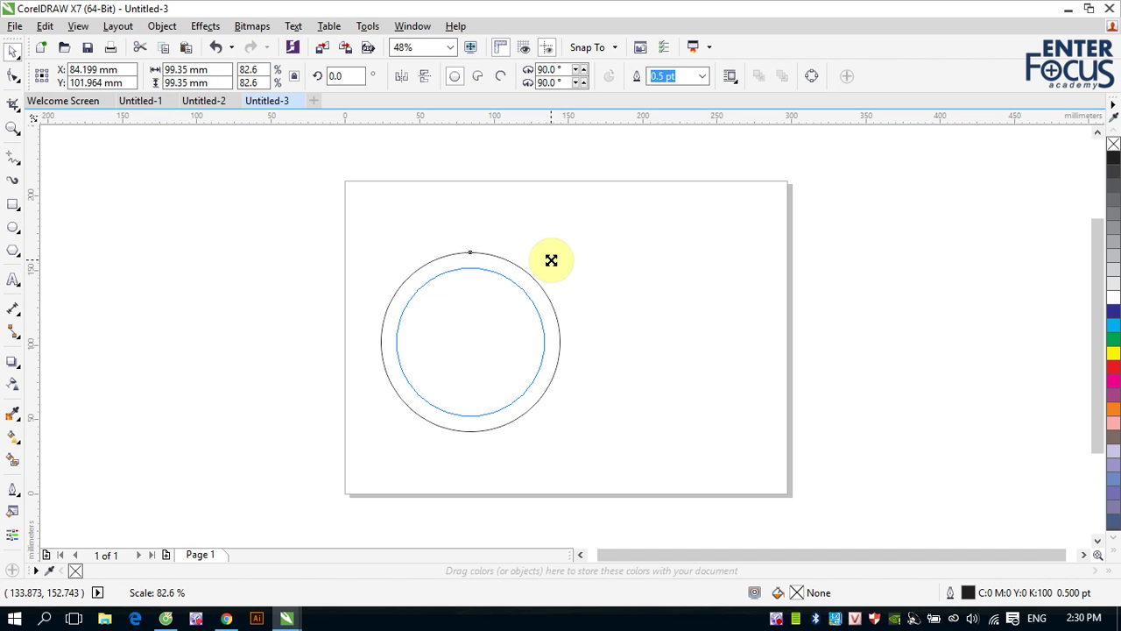
pyautogui.moveTo(551, 260); pyautogui.dragTo(550, 260)
# Combine the two concentric circles into a ring and fill it with red
pyautogui.moveTo(356, 247); pyautogui.dragTo(584, 453)
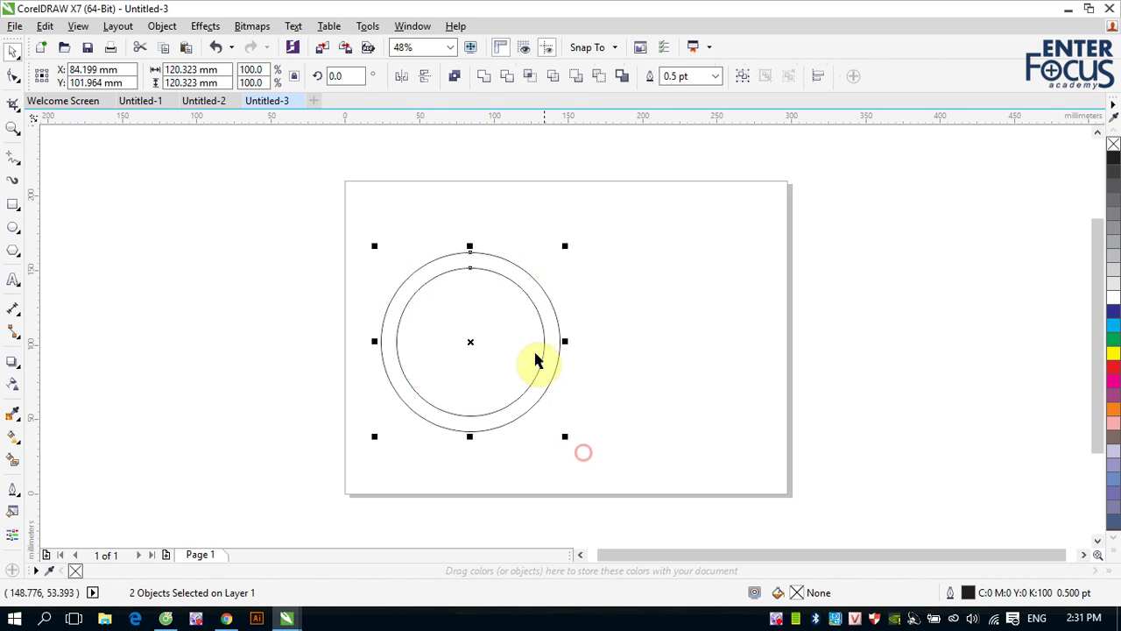
pyautogui.click(456, 79)
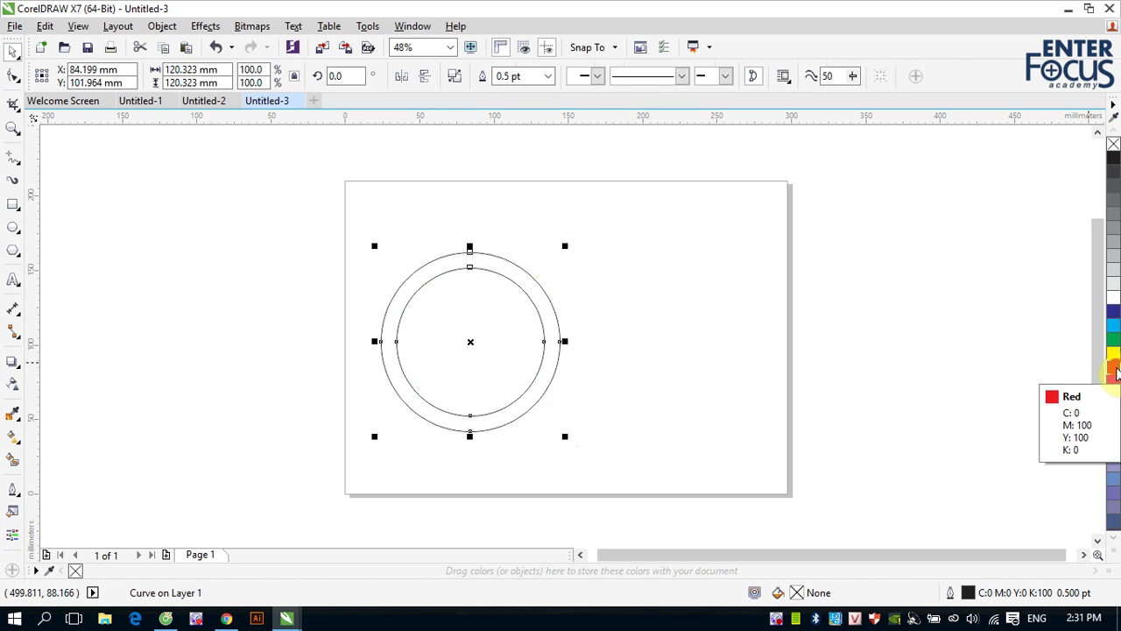
pyautogui.click(1114, 368)
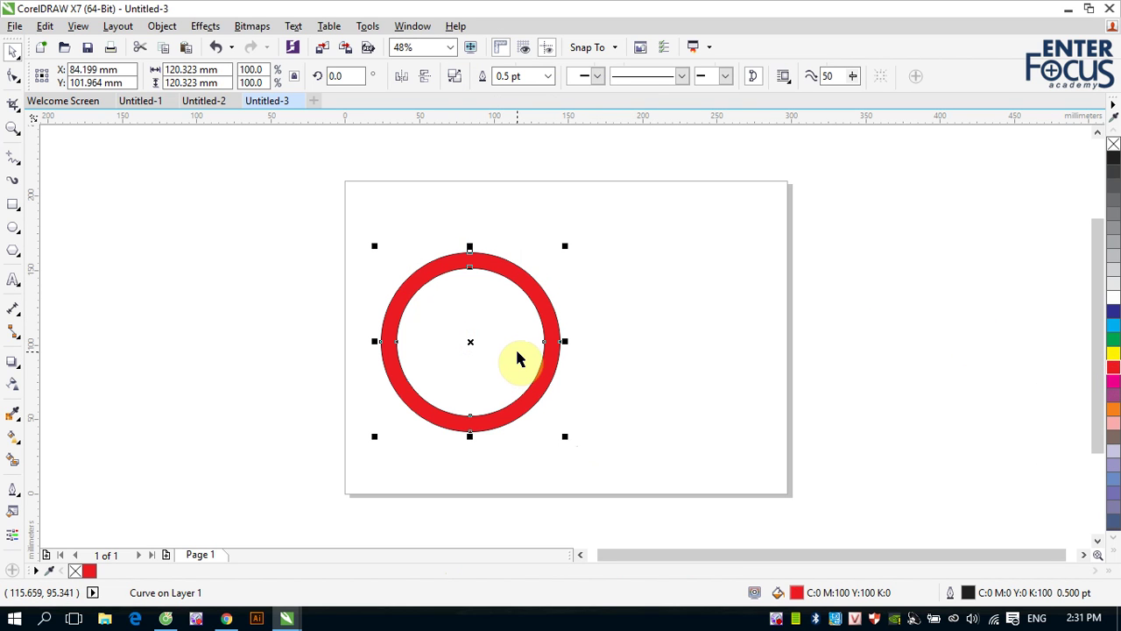
# Duplicate the red ring horizontally about 74 mm so the two rings overlap, and fill the copy with green
pyautogui.moveTo(471, 343); pyautogui.dragTo(582, 351)
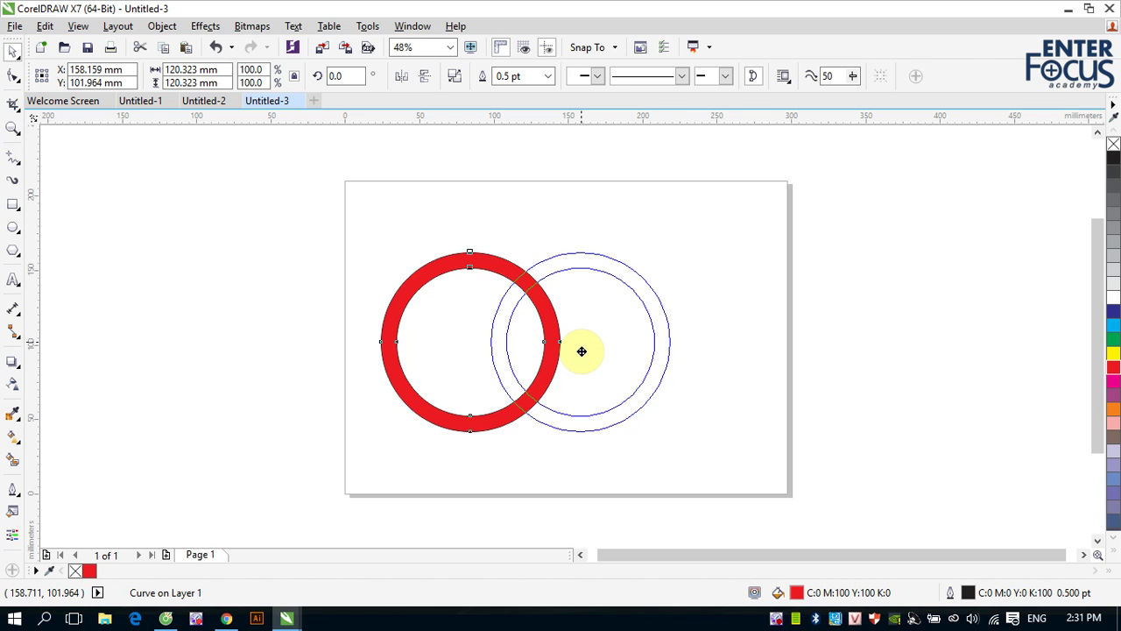
pyautogui.moveTo(581, 351); pyautogui.dragTo(578, 347)
pyautogui.rightClick(578, 348)
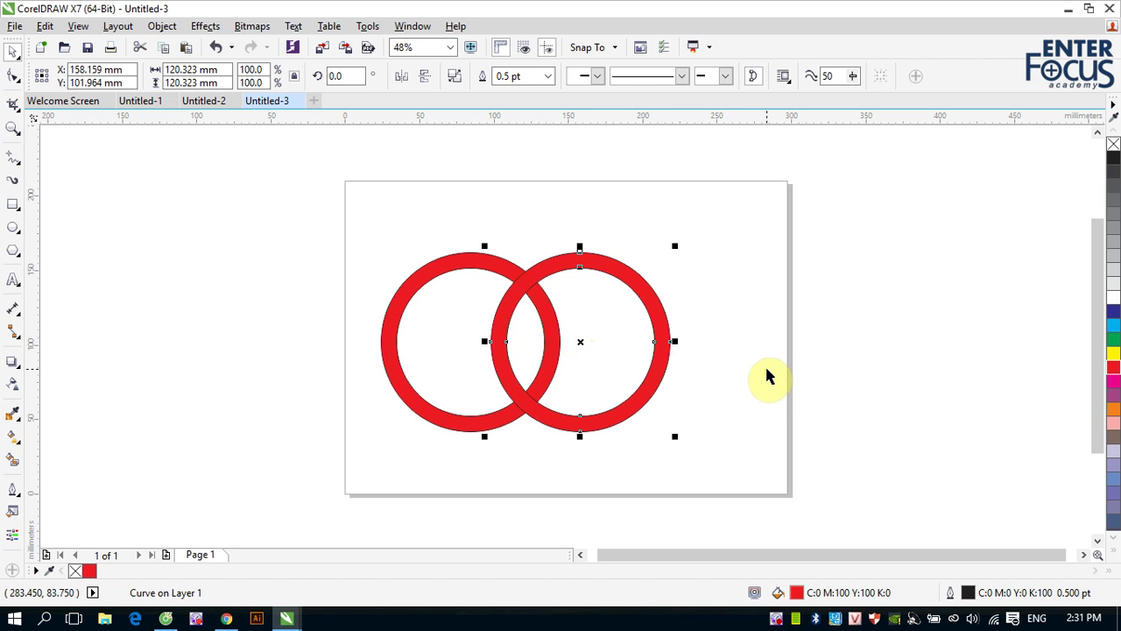
pyautogui.click(1112, 343)
pyautogui.click(743, 335)
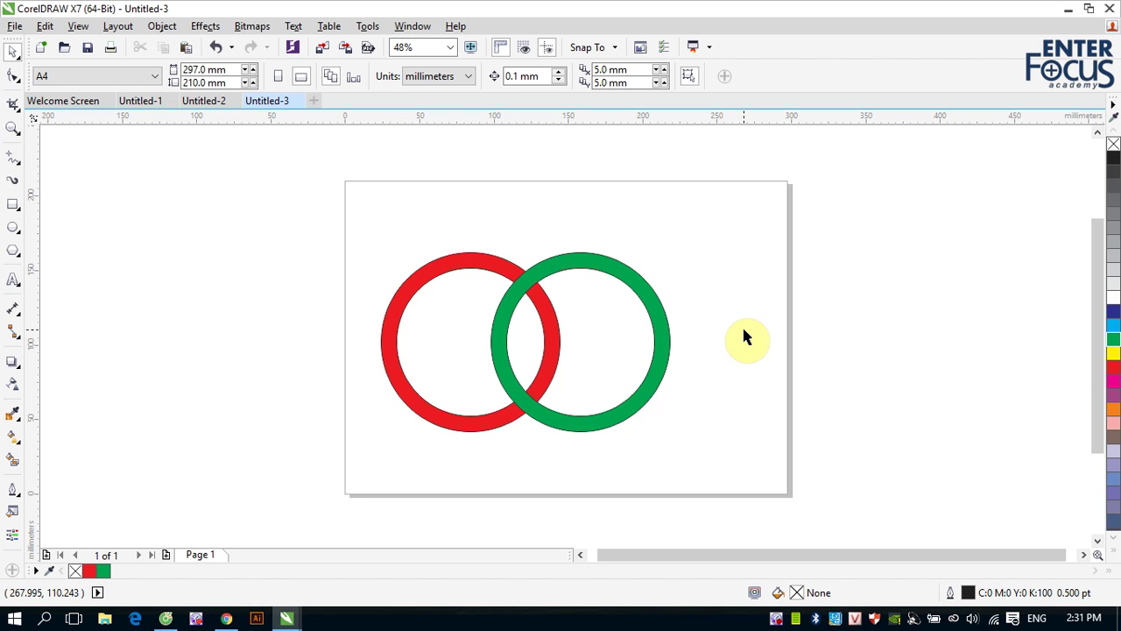
# Try sending the green ring one level back behind the red ring, and undo the reordering
pyautogui.click(578, 267)
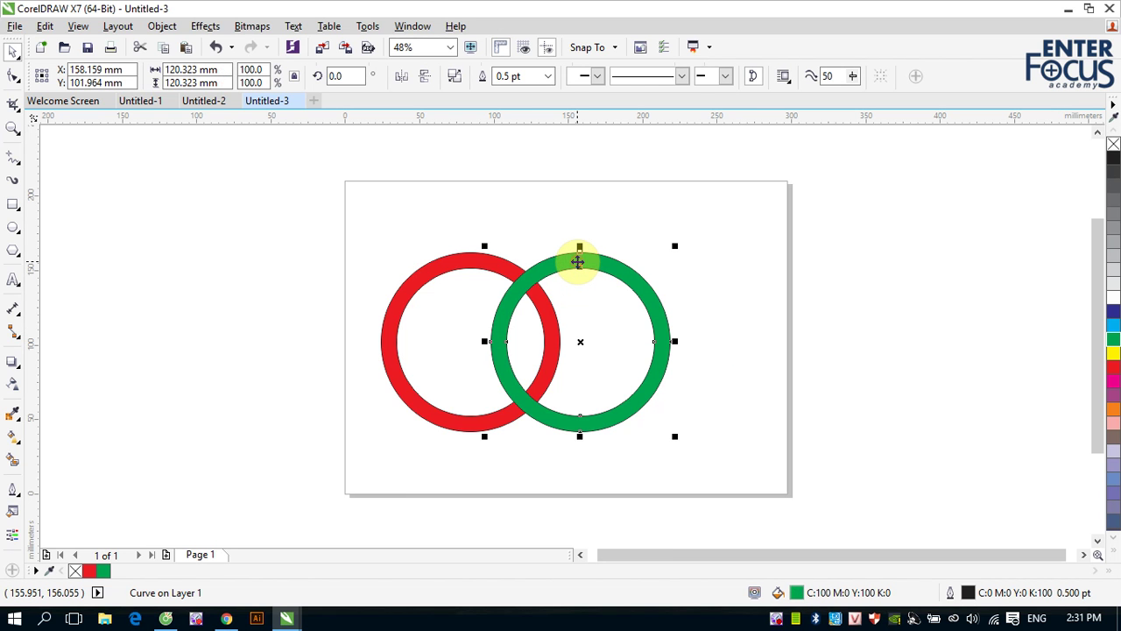
pyautogui.hotkey('ctrl', 'pagedown')
pyautogui.hotkey('ctrl', 'z')
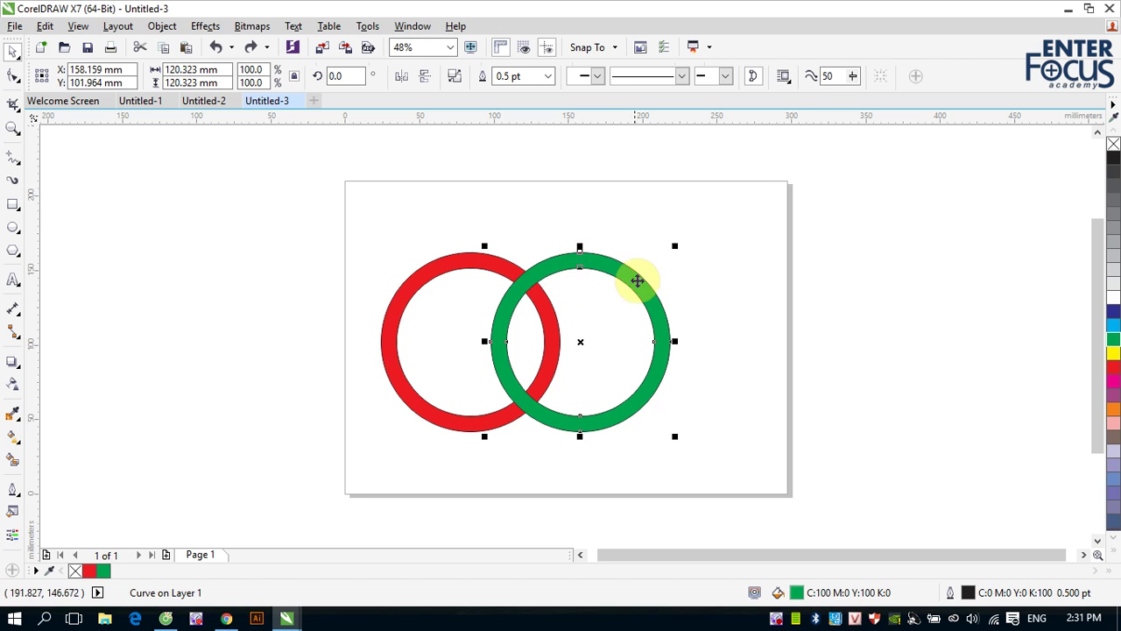
pyautogui.click(746, 330)
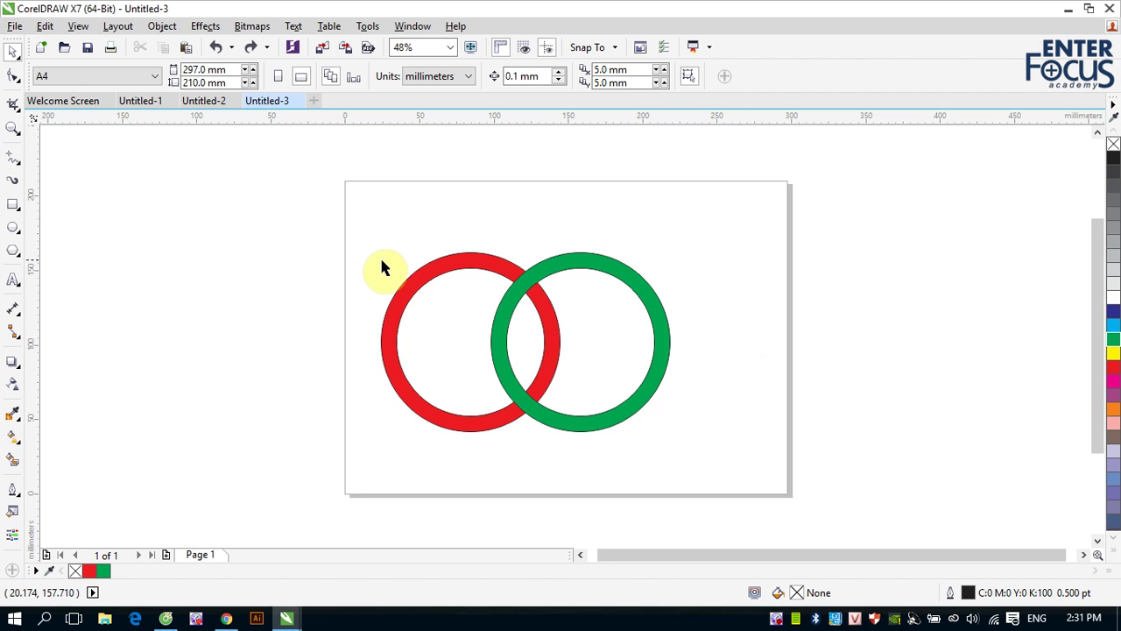
# Copy the red ring and paste it in place in front of the green ring
pyautogui.click(423, 284)
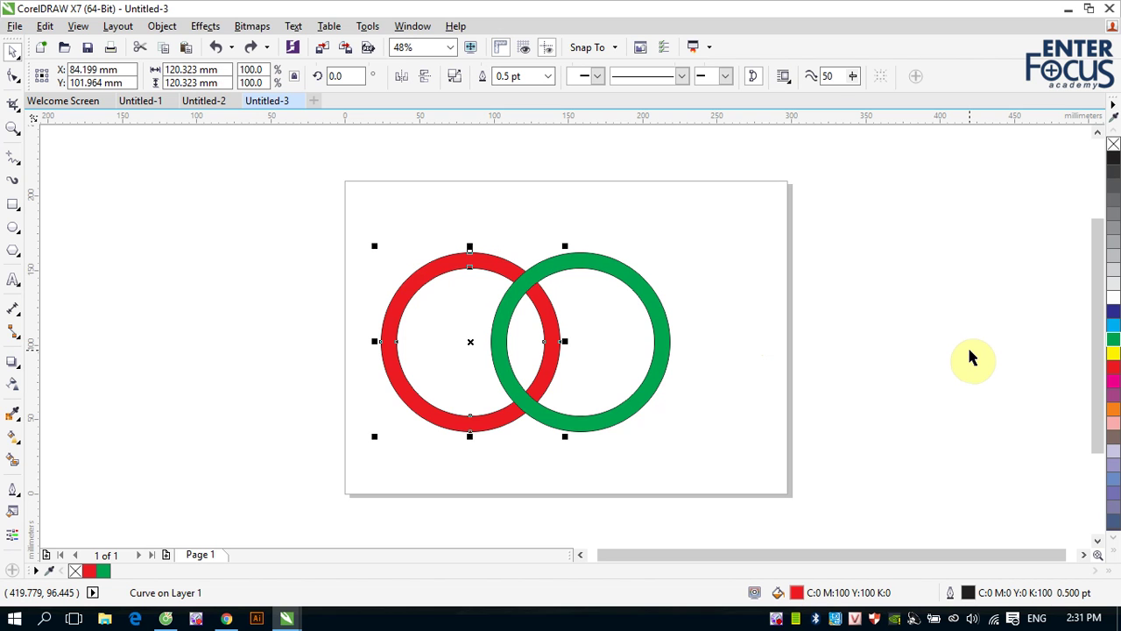
pyautogui.click(759, 256)
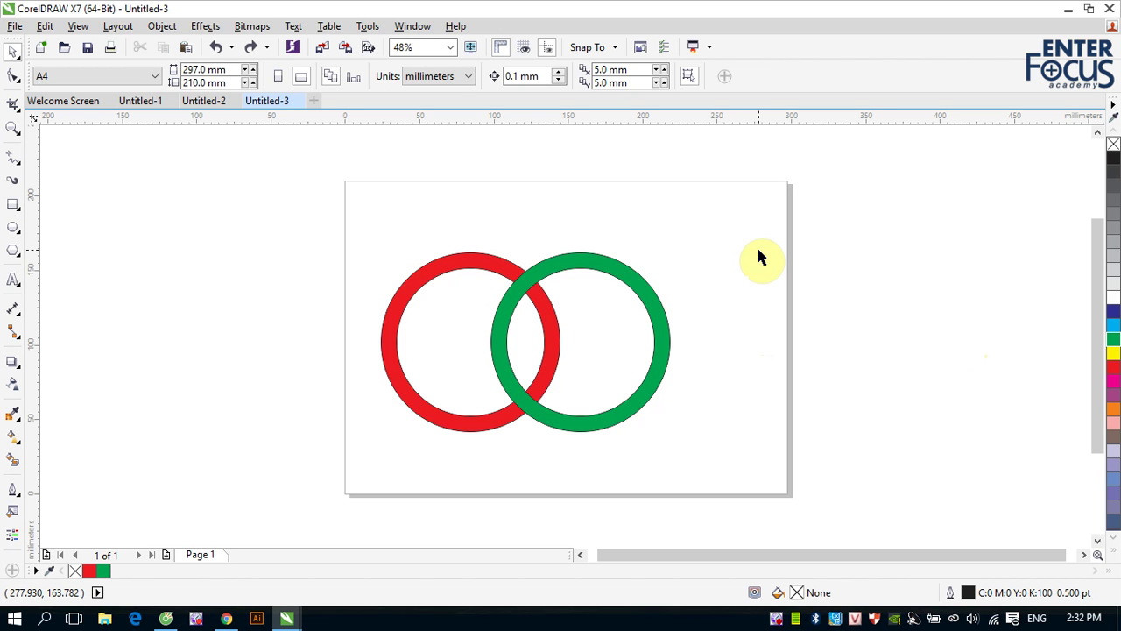
pyautogui.hotkey('ctrl', 'shift', 'z')
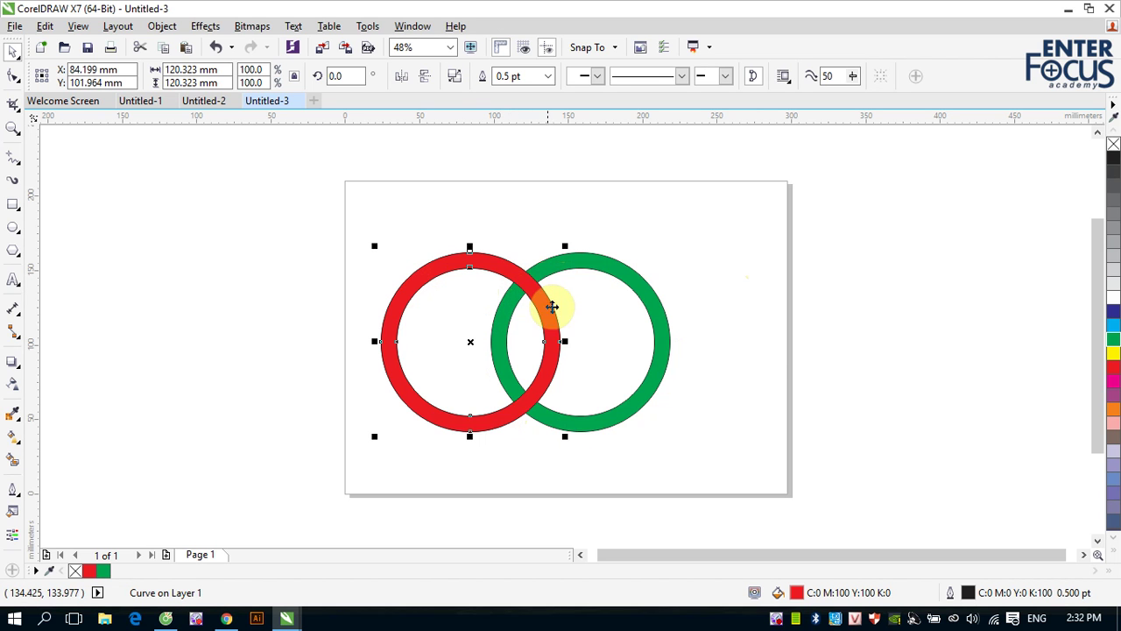
# Draw a rectangle about 157 mm wide over the lower part of the red ring and subtract it from the front red copy with Back minus front
pyautogui.click(9, 207)
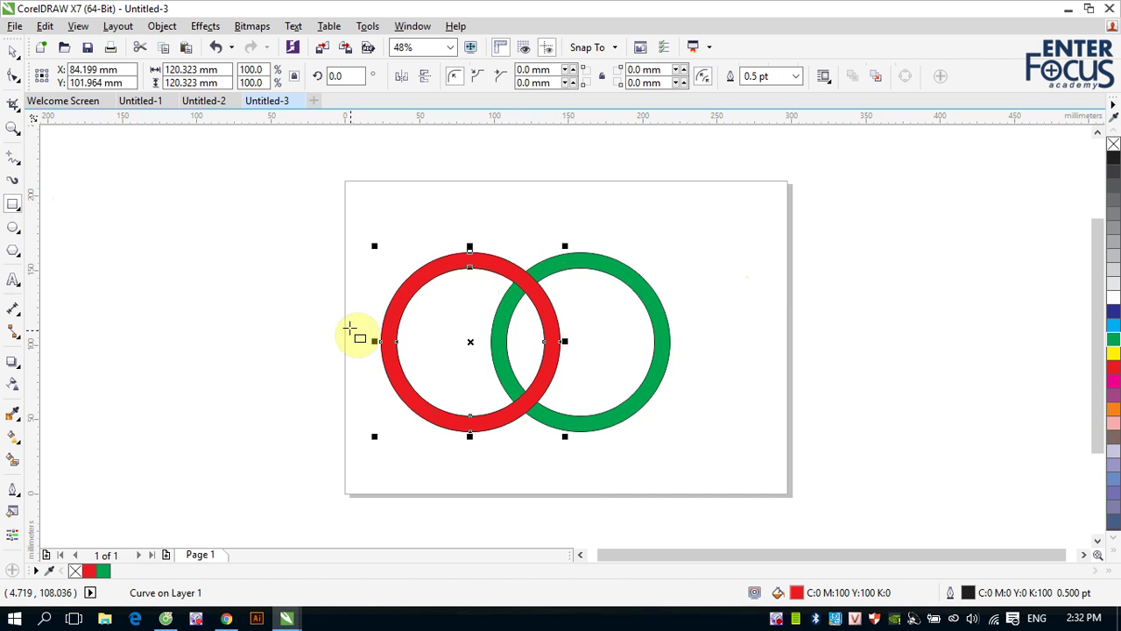
pyautogui.moveTo(351, 325)
pyautogui.mouseDown()
pyautogui.moveTo(528, 450)
pyautogui.moveTo(584, 474)
pyautogui.mouseUp()
pyautogui.click(13, 50)
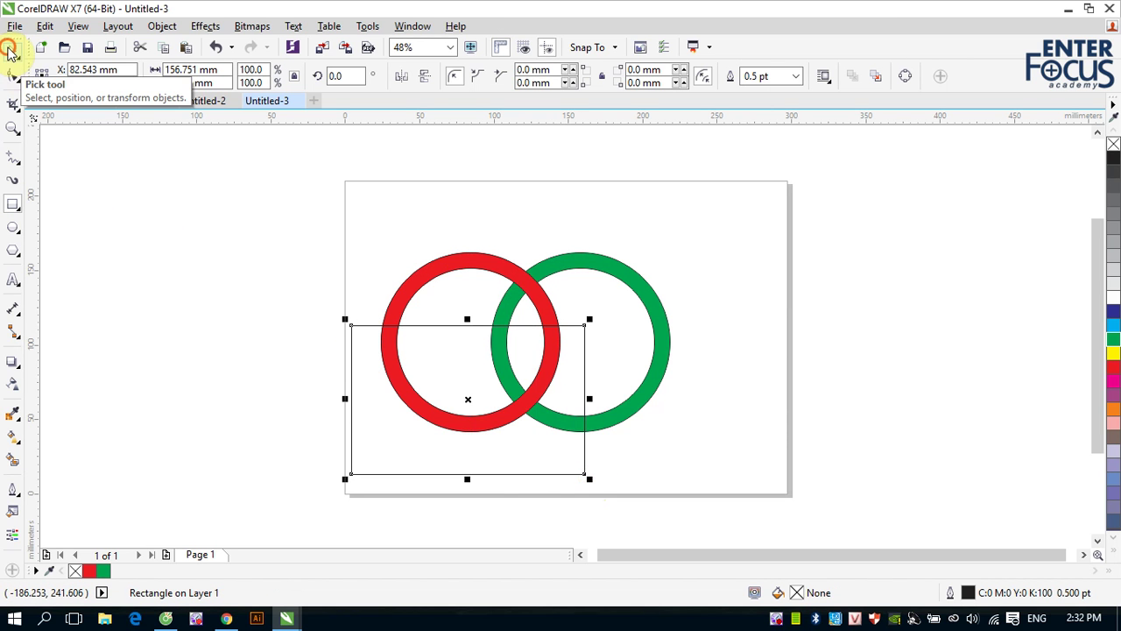
pyautogui.keyDown('shift'); pyautogui.click(454, 275); pyautogui.keyUp('shift')
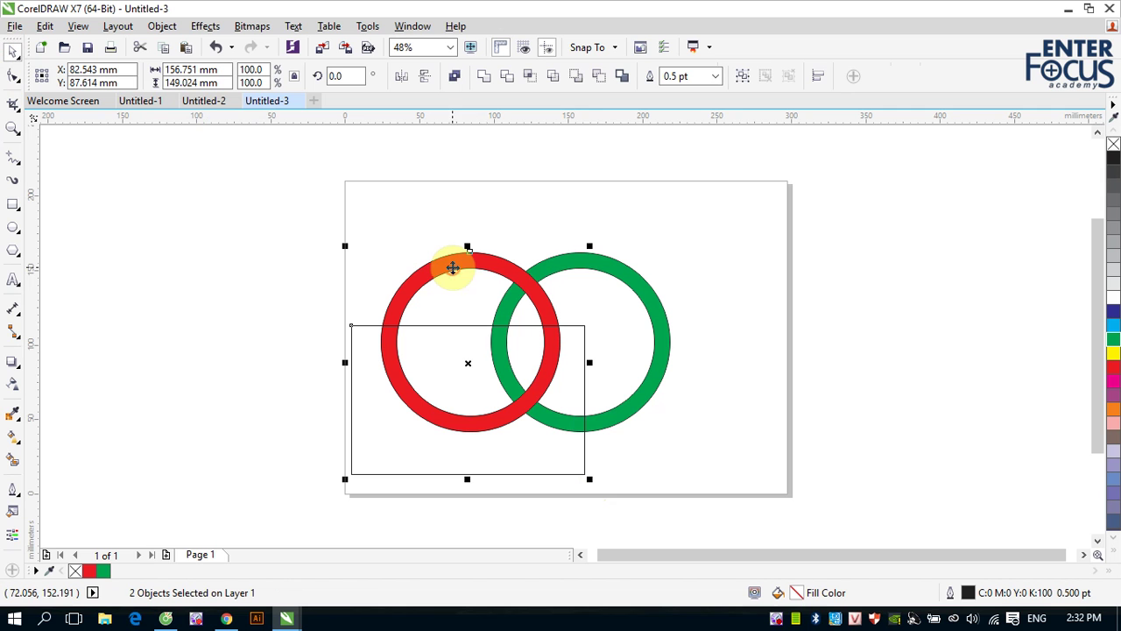
pyautogui.click(598, 76)
pyautogui.click(792, 249)
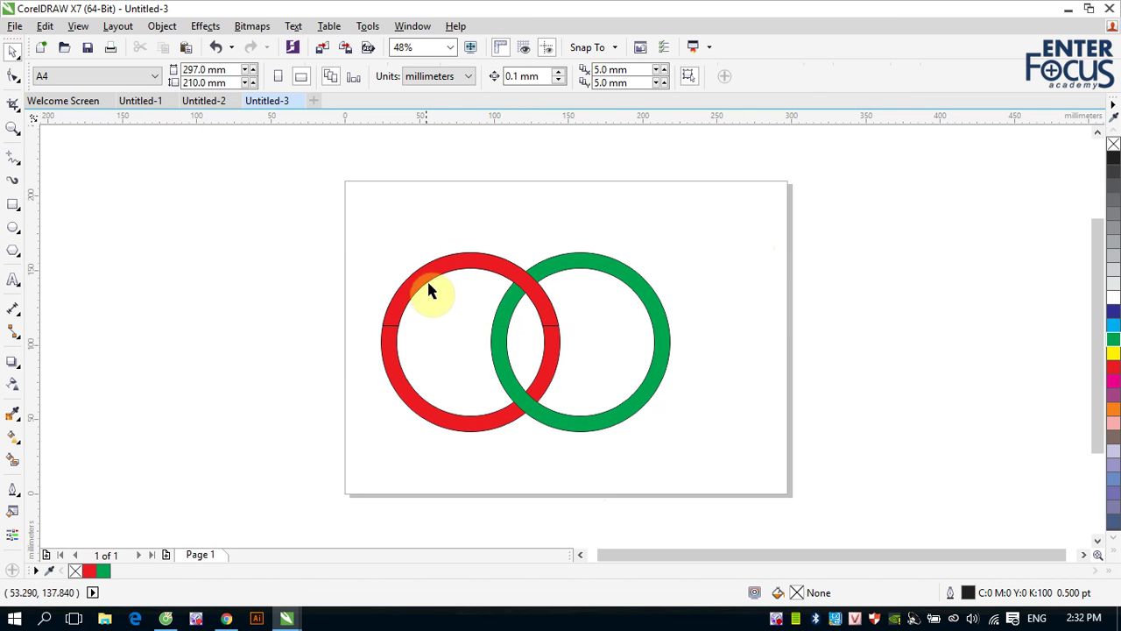
pyautogui.moveTo(432, 275); pyautogui.dragTo(438, 192)
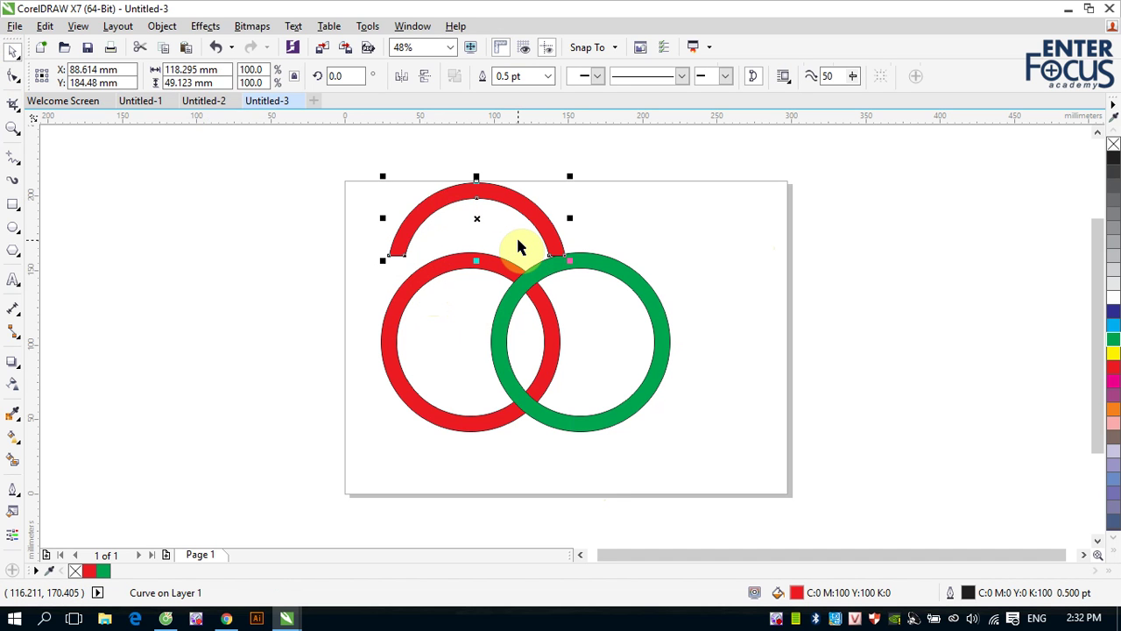
pyautogui.hotkey('ctrl', 'z')
# Remove the outlines from the red ring, the red arc and the green ring
pyautogui.moveTo(311, 209); pyautogui.dragTo(709, 453)
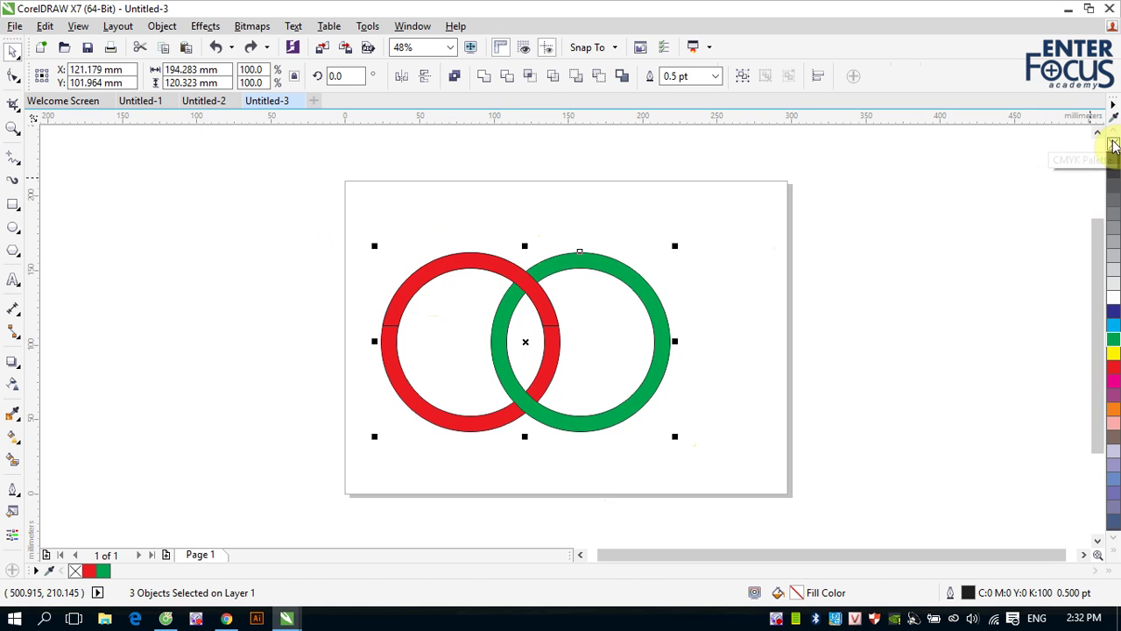
pyautogui.rightClick(1113, 143)
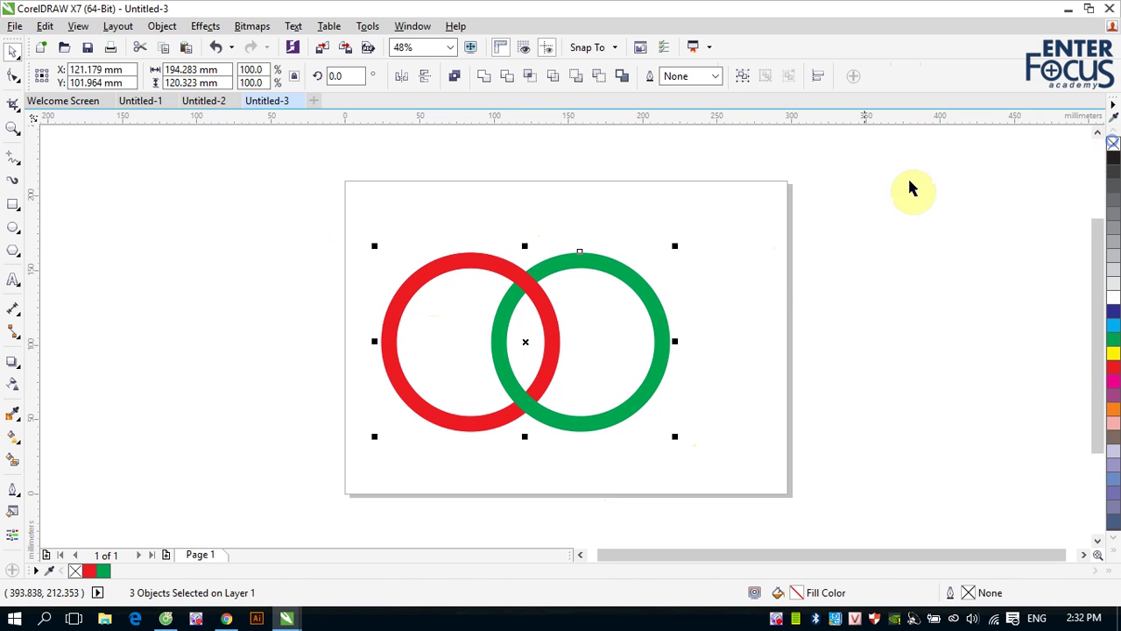
pyautogui.click(790, 272)
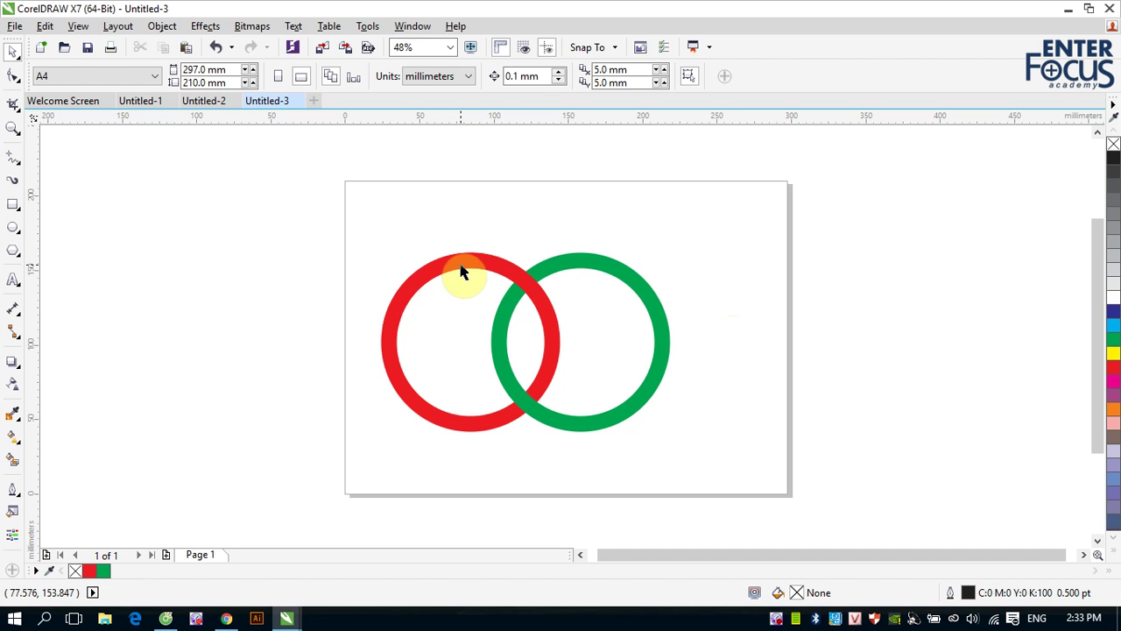
# Subtract the front red arc from the green ring with Back minus front
pyautogui.moveTo(461, 268); pyautogui.dragTo(502, 184)
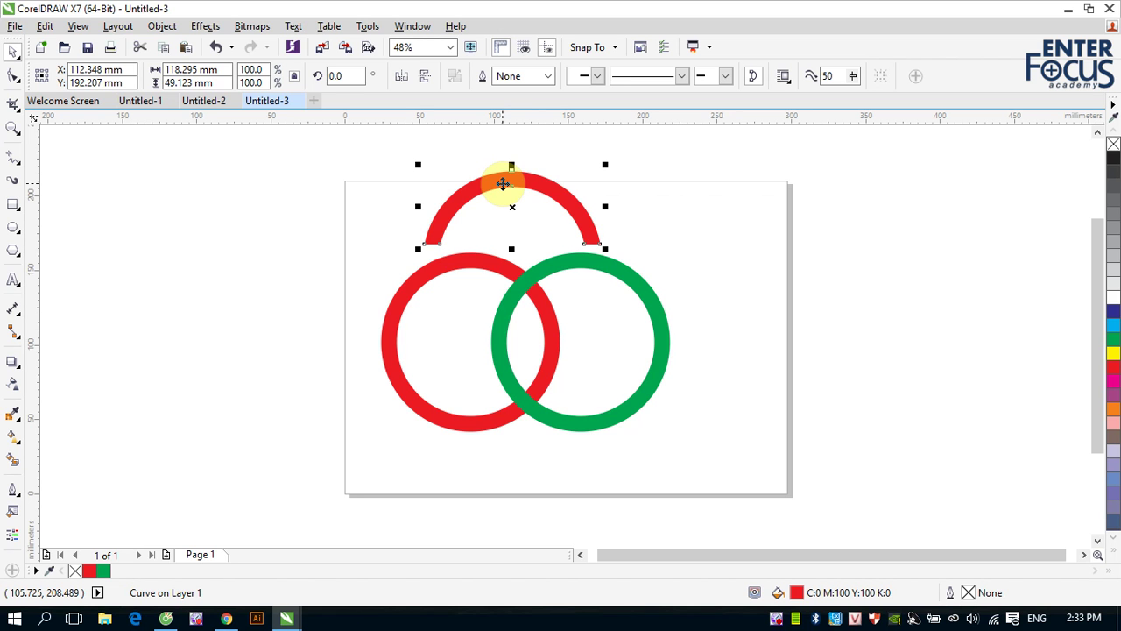
pyautogui.hotkey('ctrl', 'z')
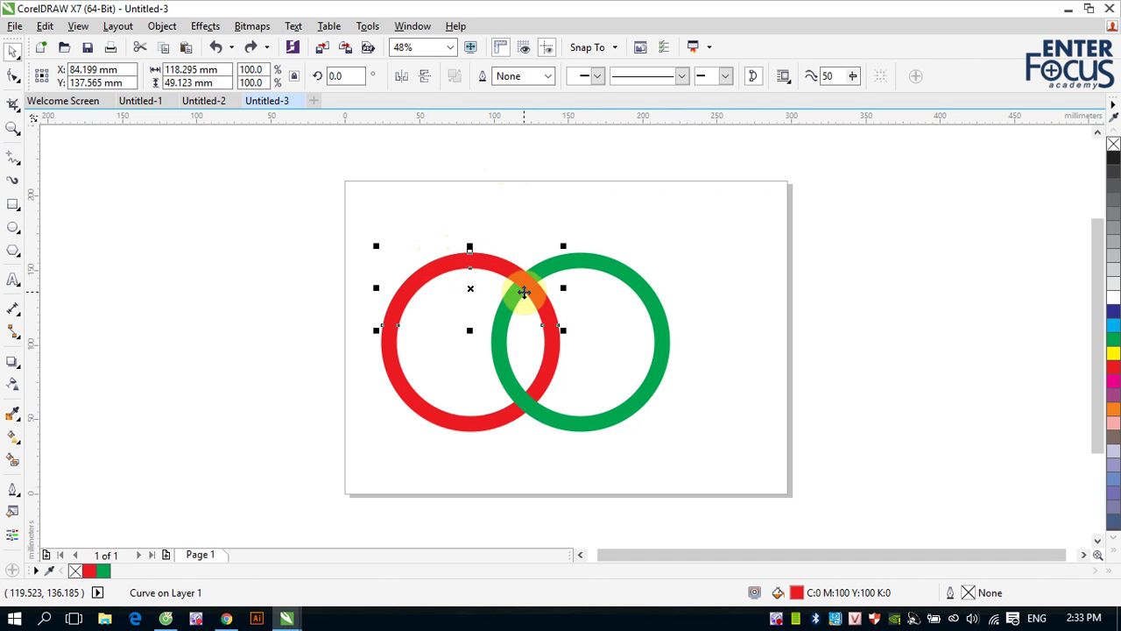
pyautogui.keyDown('shift'); pyautogui.click(568, 263); pyautogui.keyUp('shift')
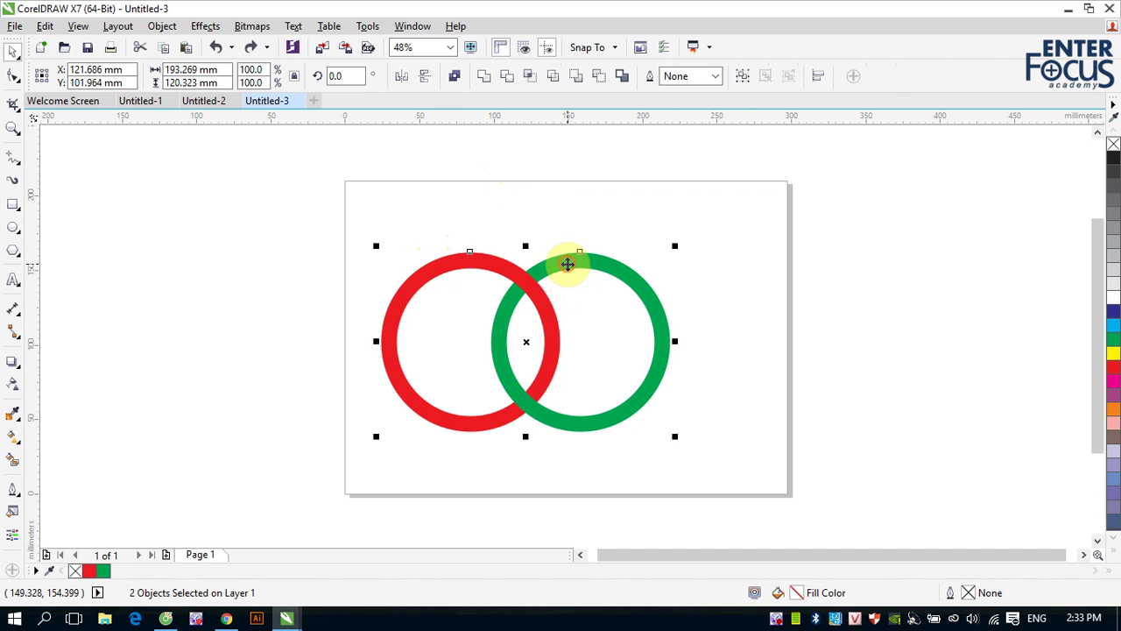
pyautogui.click(597, 77)
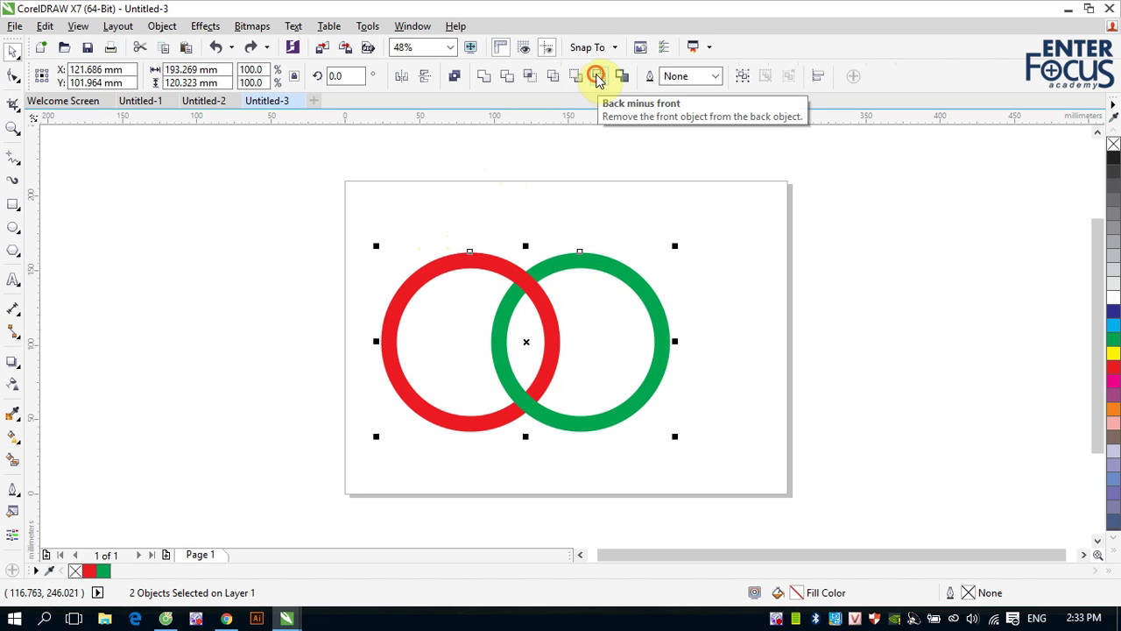
pyautogui.click(835, 240)
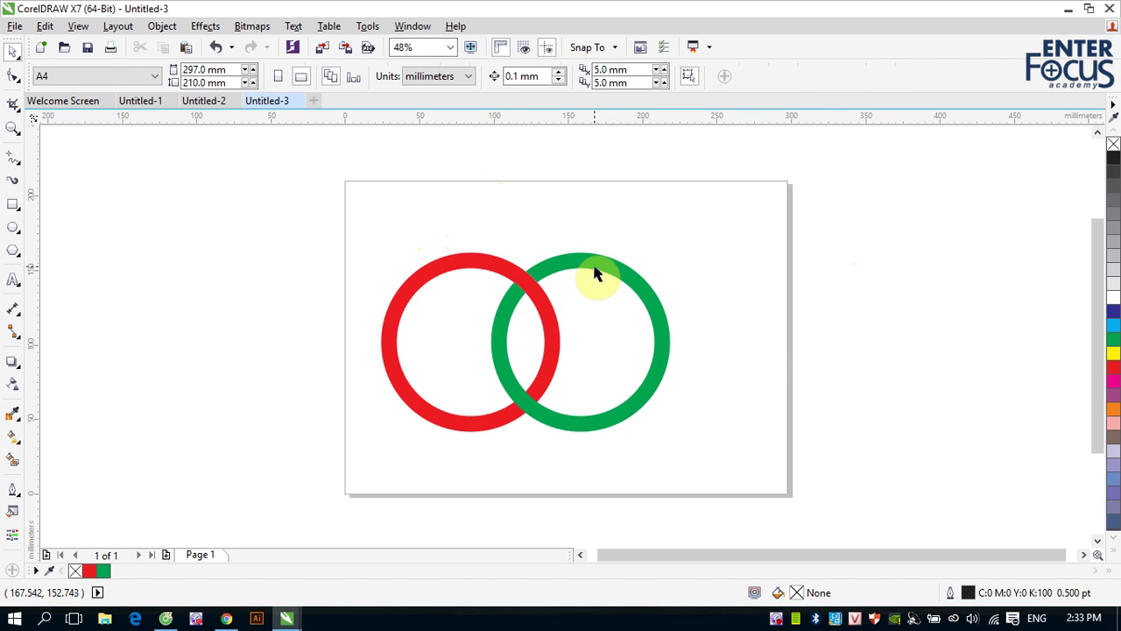
# Move the red and green rings apart to inspect the cut in the green ring, and undo the moves
pyautogui.moveTo(594, 274); pyautogui.dragTo(723, 251)
pyautogui.moveTo(510, 277); pyautogui.dragTo(408, 257)
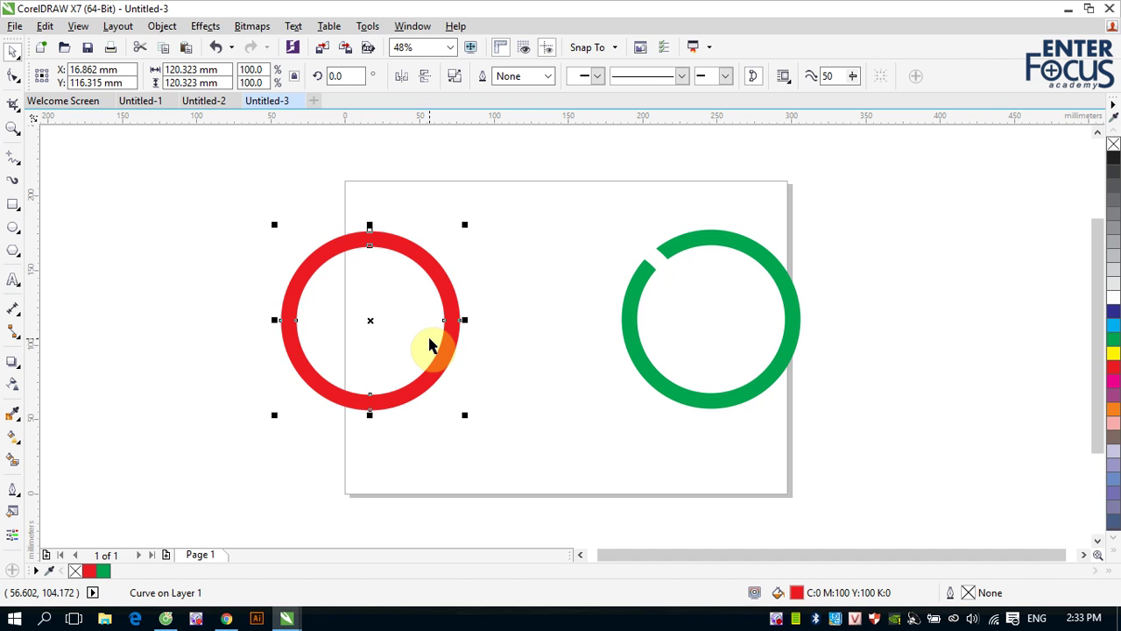
pyautogui.hotkey('ctrl', 'z')
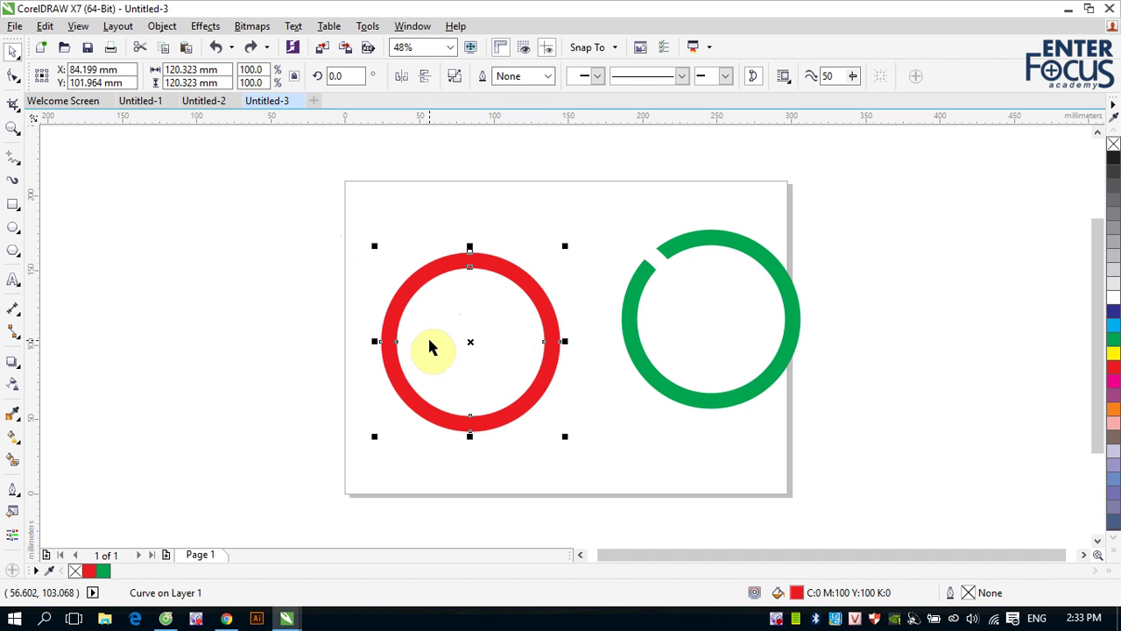
pyautogui.hotkey('ctrl', 'z')
pyautogui.click(797, 340)
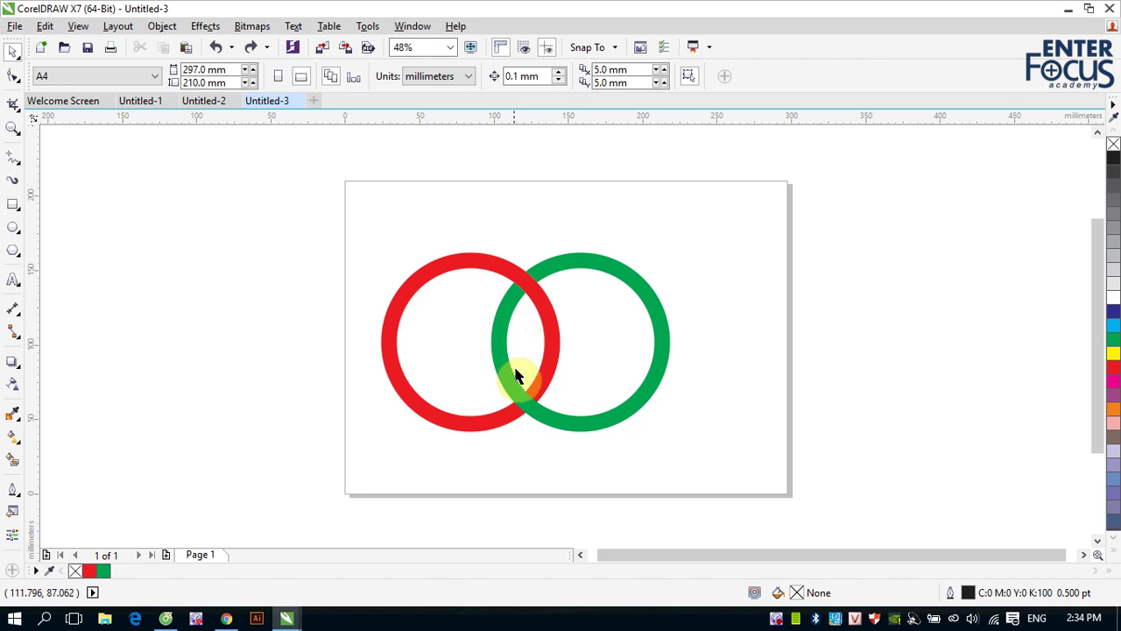
pyautogui.moveTo(508, 388); pyautogui.dragTo(504, 340)
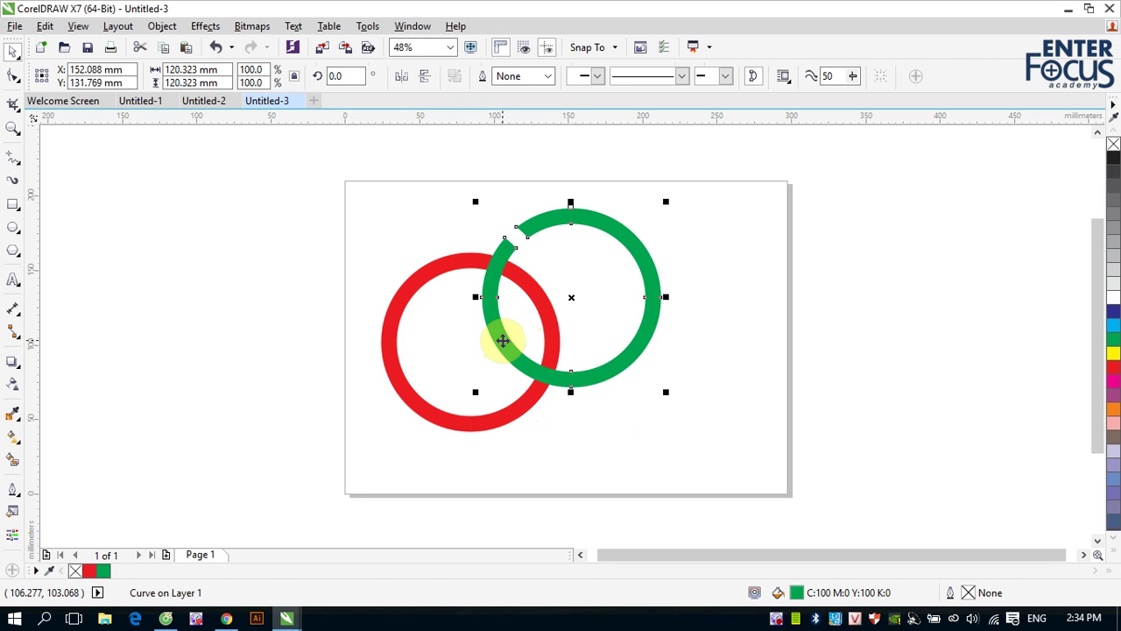
pyautogui.hotkey('ctrl', 'z')
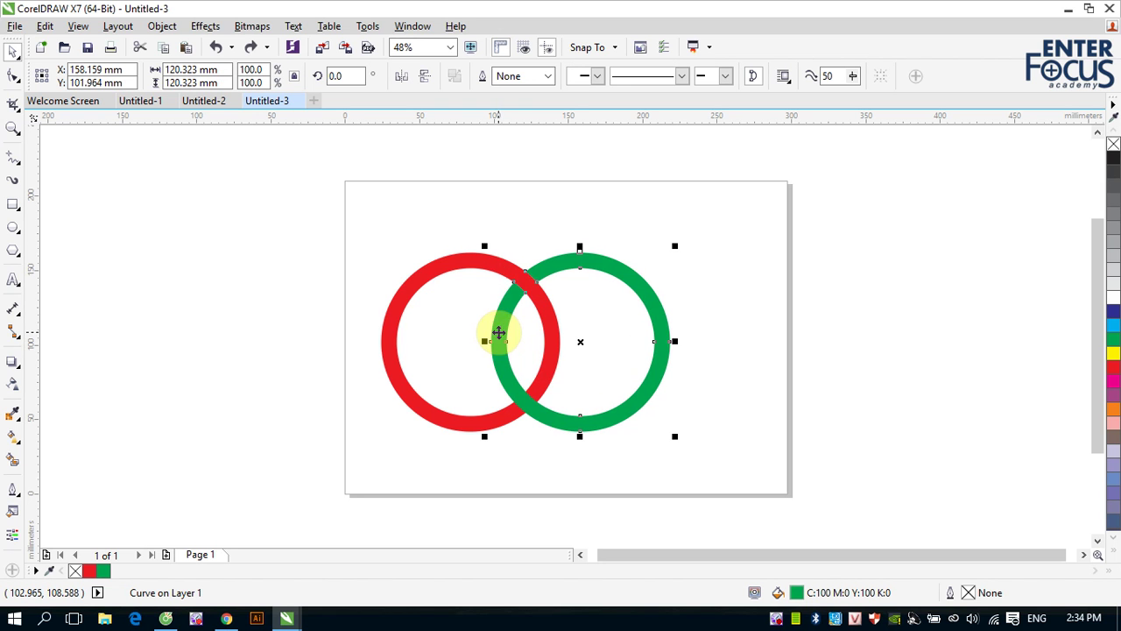